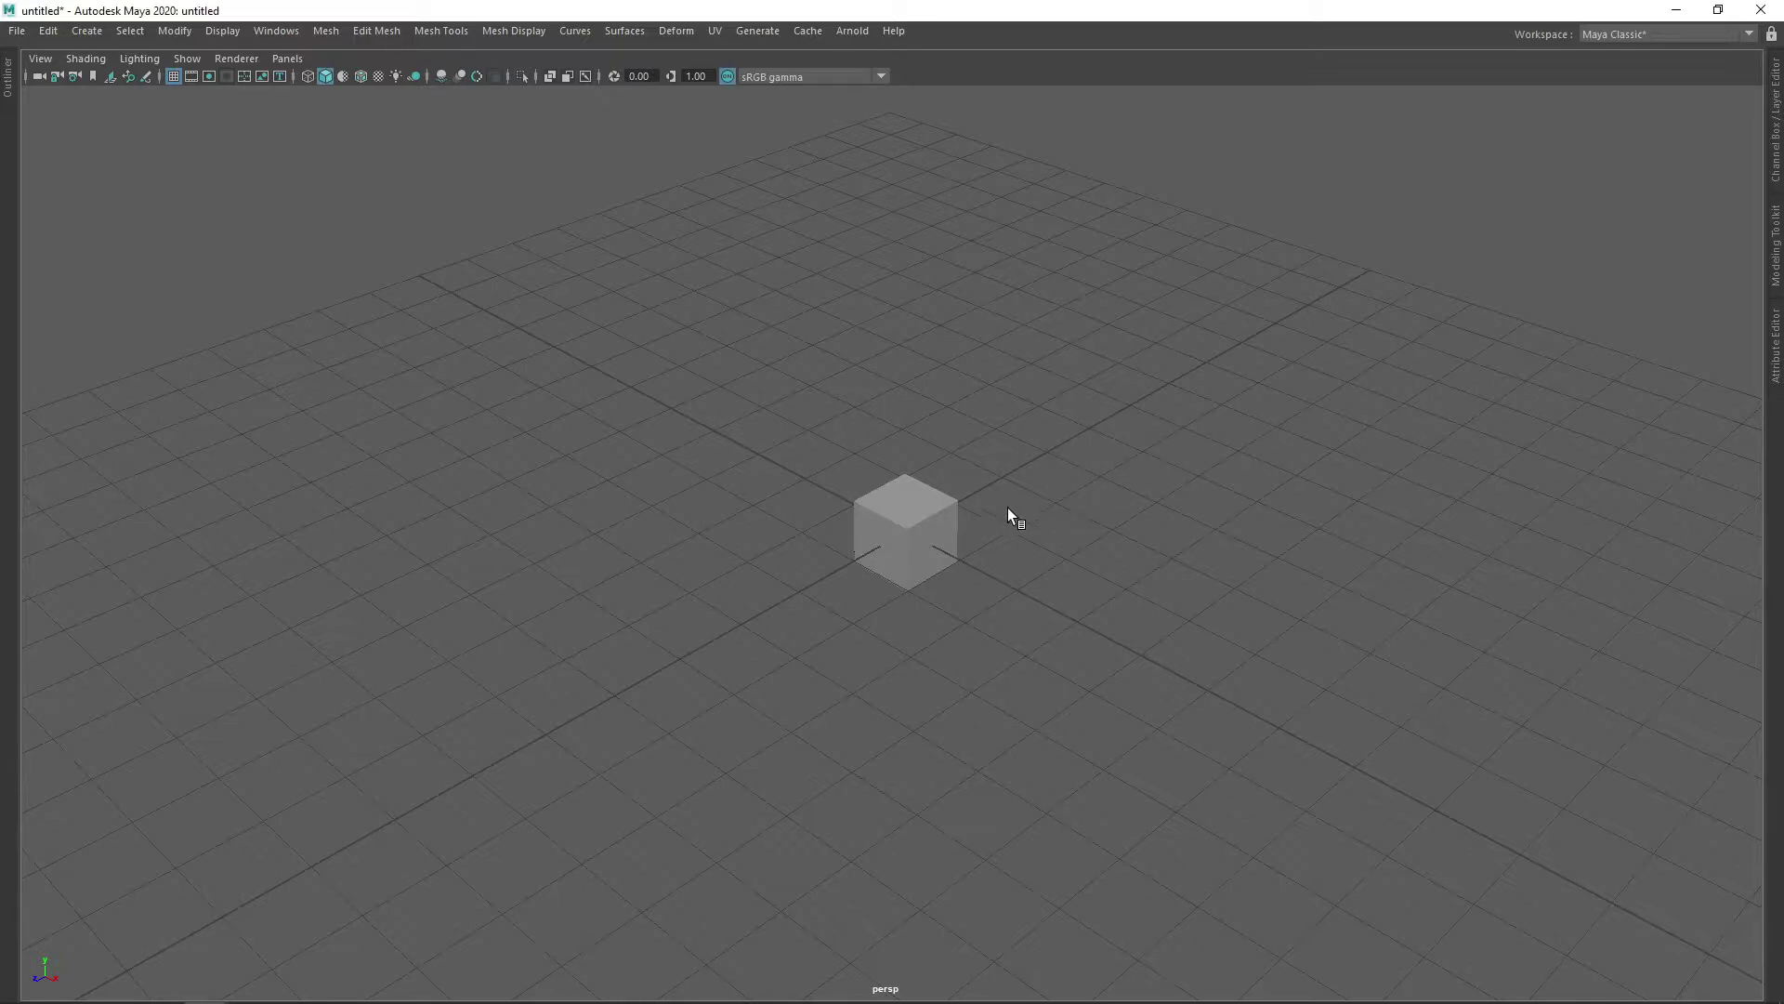
Step: Scale down the cube's front face so the cube tapers toward it, and return to object selection
{"action": "scroll", "coordinate": [1022, 530], "scroll_direction": "up", "scroll_amount": 3}
{"action": "scroll", "coordinate": [1026, 528], "scroll_direction": "up", "scroll_amount": 1}
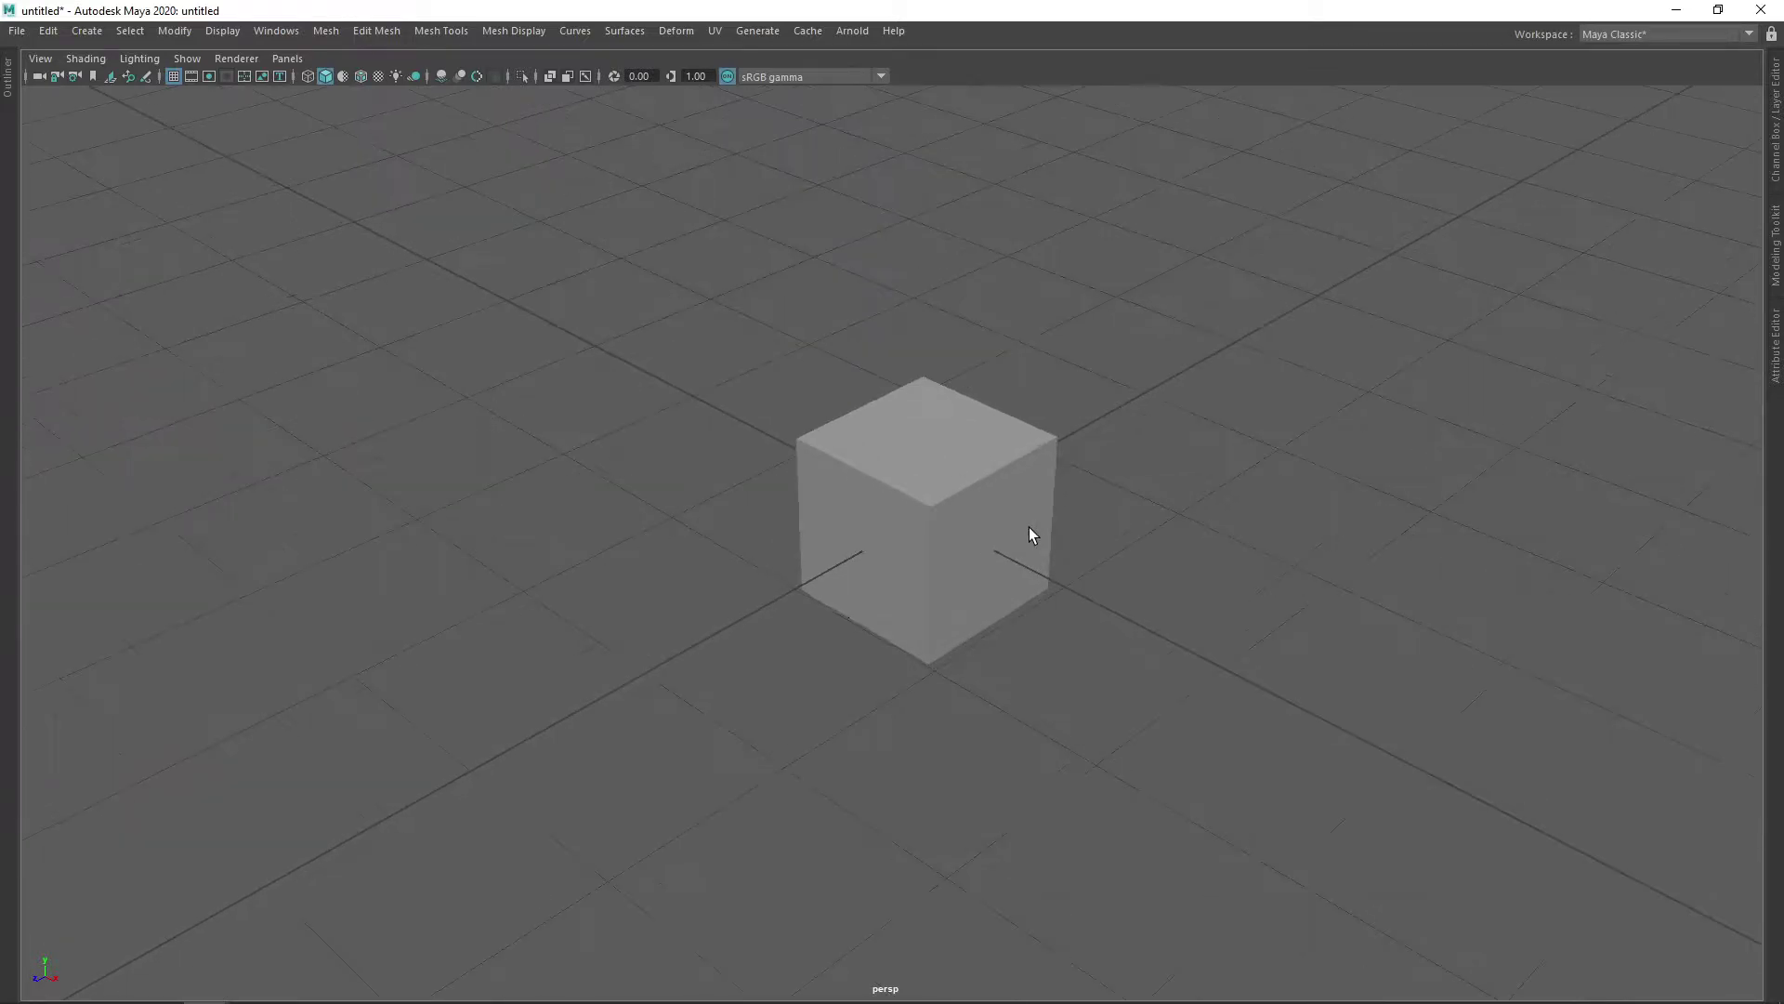
{"action": "left_click_drag", "start_coordinate": [1029, 527], "coordinate": [1000, 510], "text": "alt"}
{"action": "left_click", "coordinate": [952, 511]}
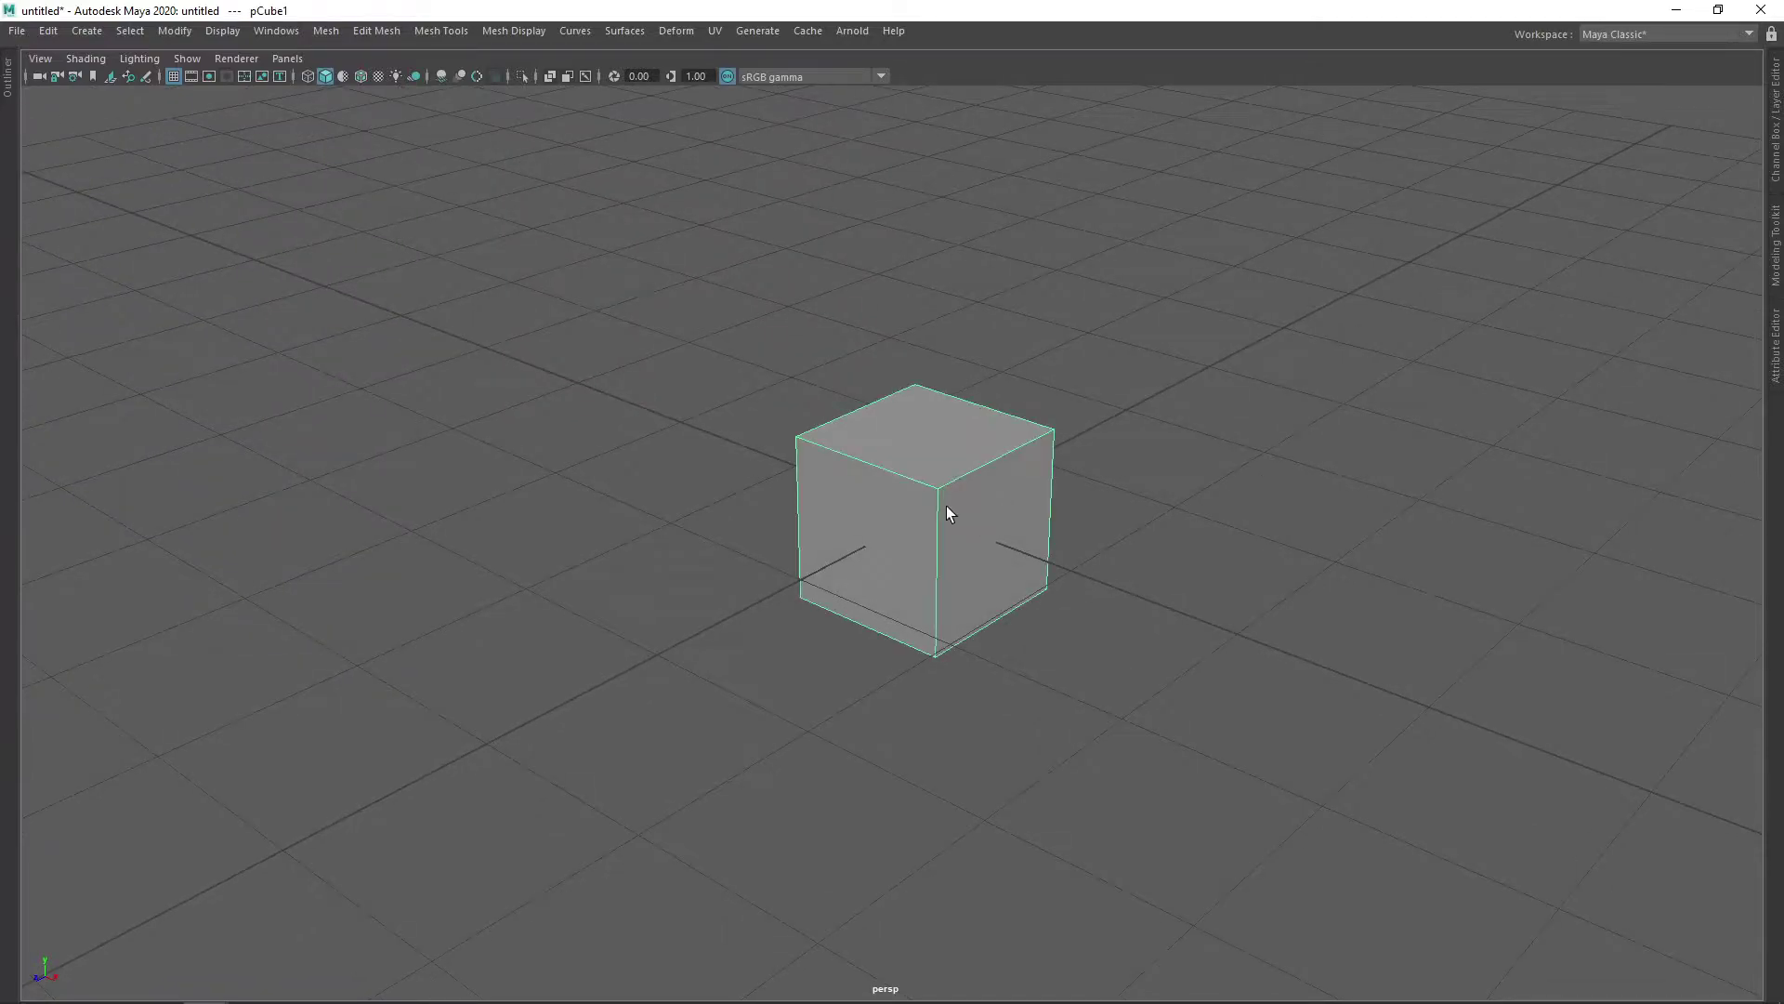
{"action": "right_click_drag", "start_coordinate": [946, 508], "coordinate": [911, 523]}
{"action": "left_click", "coordinate": [911, 523]}
{"action": "left_click_drag", "start_coordinate": [911, 524], "coordinate": [998, 517], "text": "alt"}
{"action": "key", "text": "ctrl+e"}
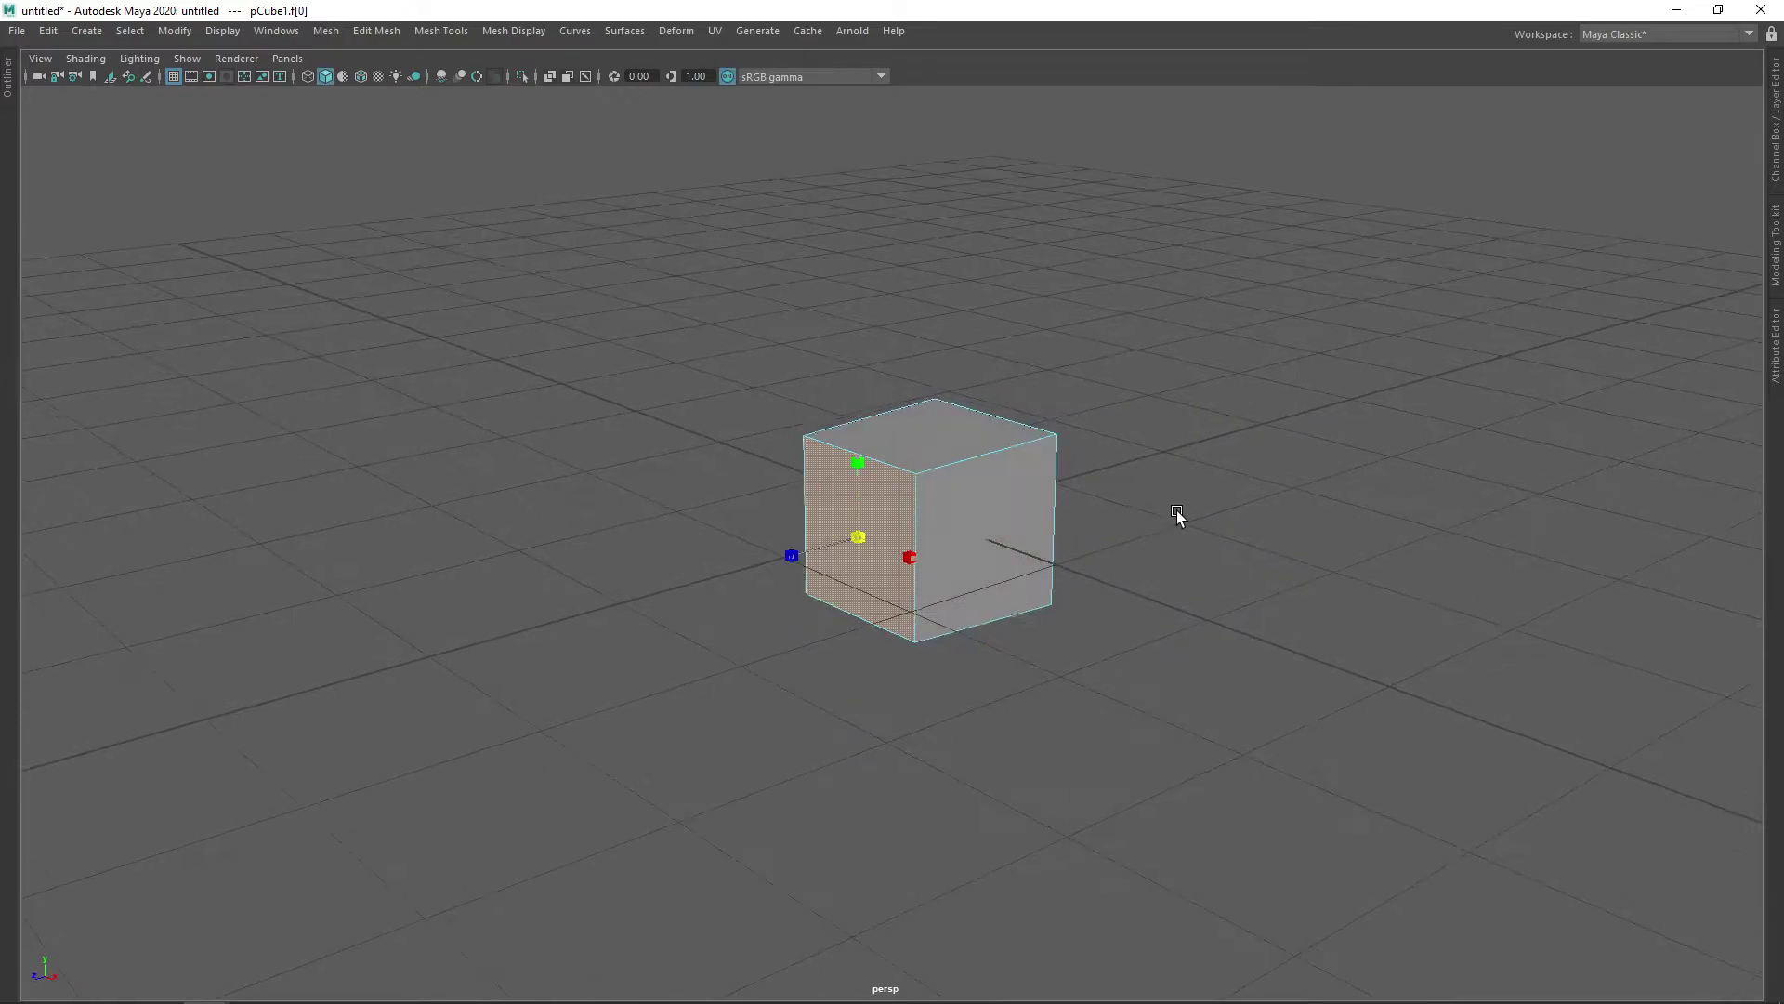
{"action": "middle_click_drag", "start_coordinate": [1179, 514], "coordinate": [1115, 518]}
{"action": "left_click_drag", "start_coordinate": [1116, 517], "coordinate": [1071, 516], "text": "alt"}
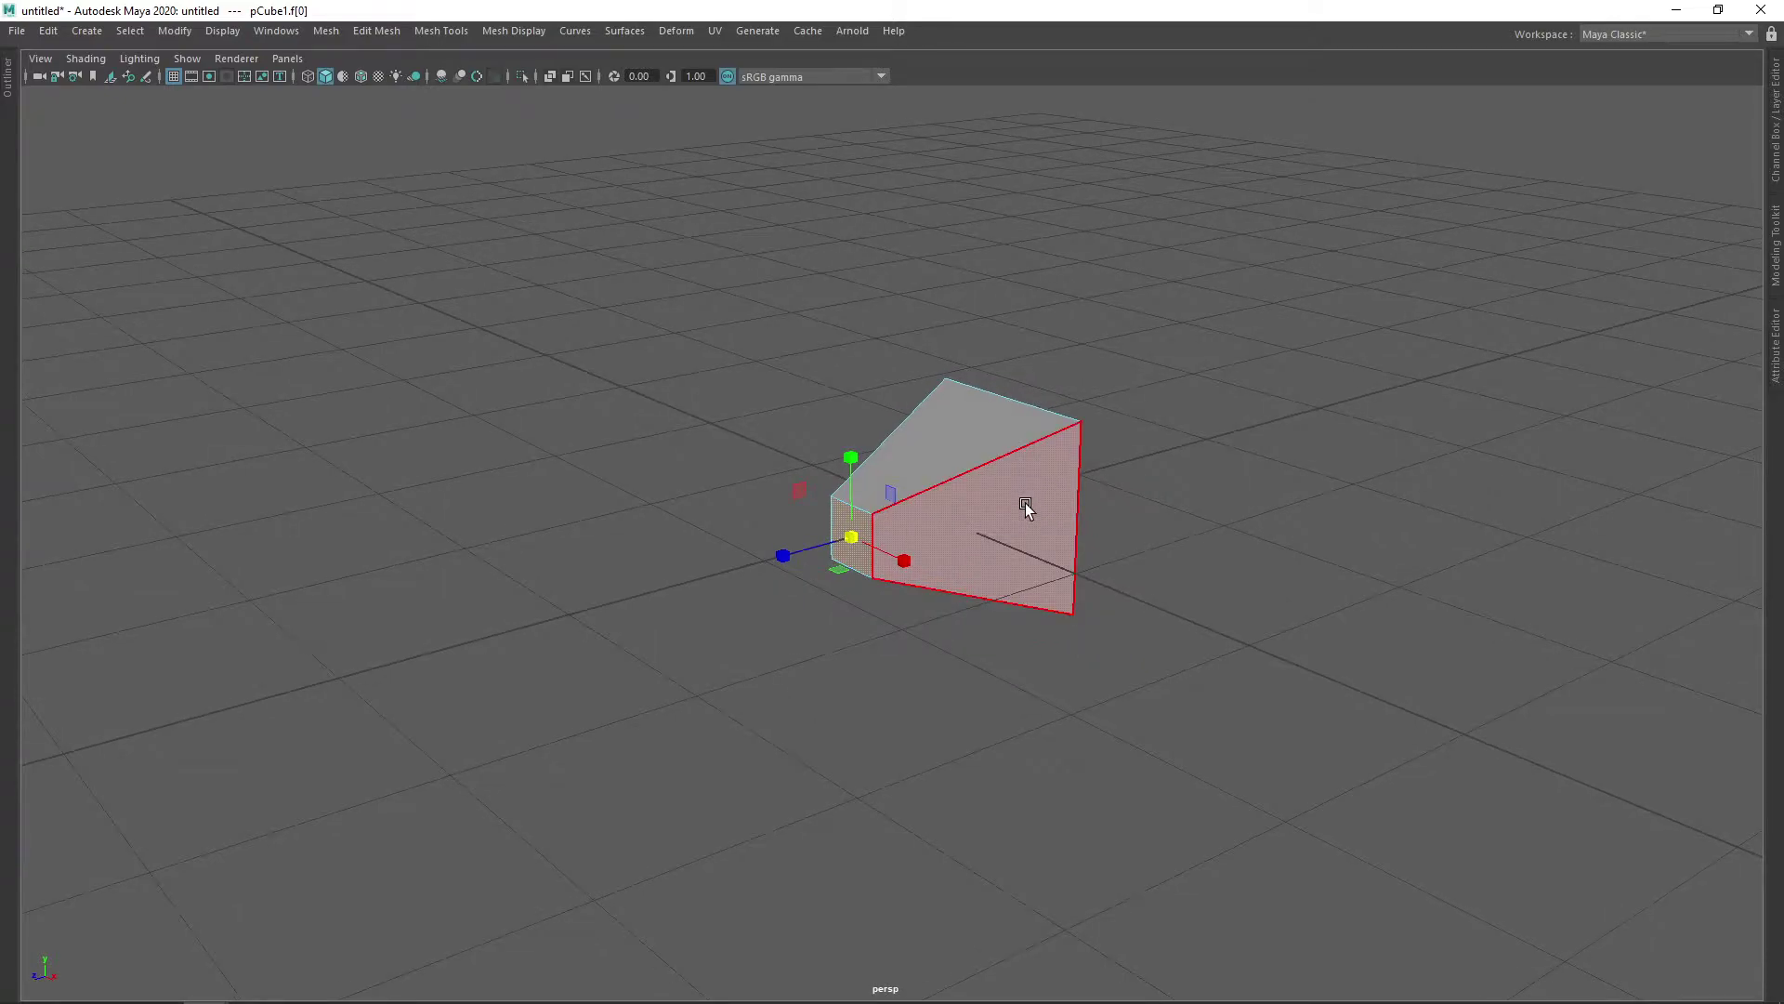
{"action": "left_click_drag", "start_coordinate": [990, 505], "coordinate": [956, 473], "text": "alt"}
{"action": "right_click_drag", "start_coordinate": [956, 473], "coordinate": [1040, 446]}
{"action": "left_click_drag", "start_coordinate": [995, 466], "coordinate": [978, 509], "text": "alt"}
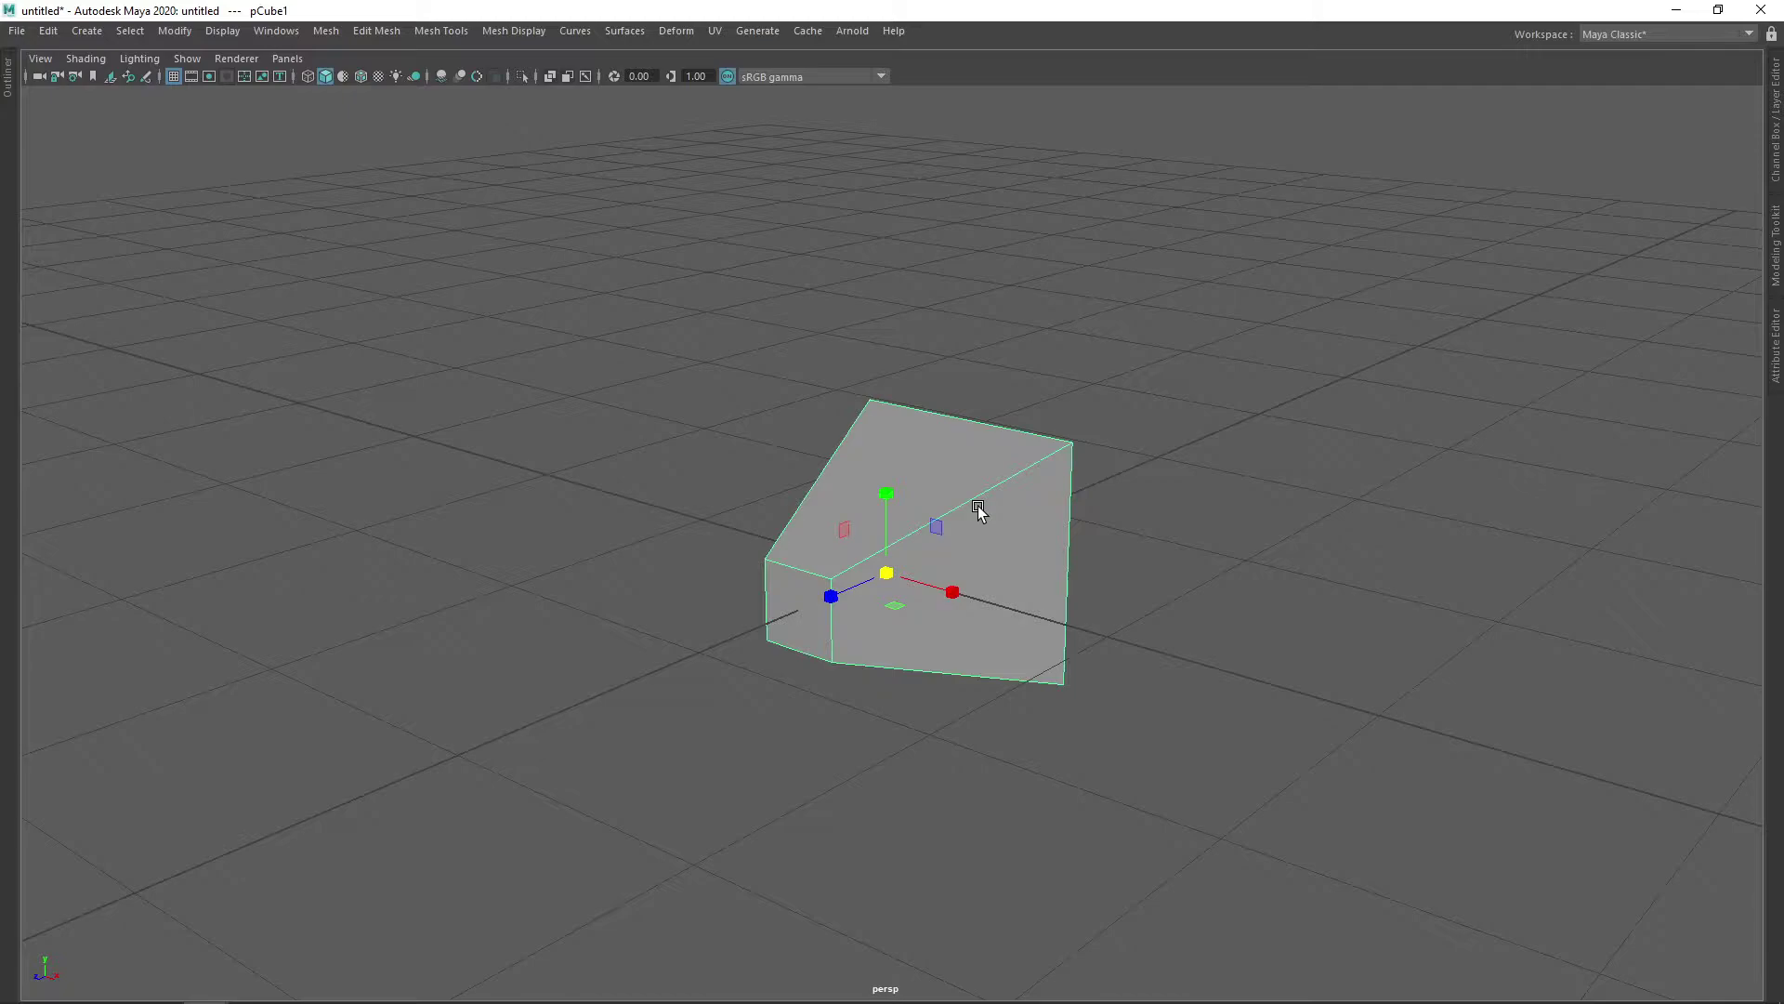
Step: Create a polygon cube and shape it into a narrow bar placed along X, cutting into the tapered block's side
{"action": "left_click_drag", "start_coordinate": [1000, 511], "coordinate": [952, 549], "text": "alt"}
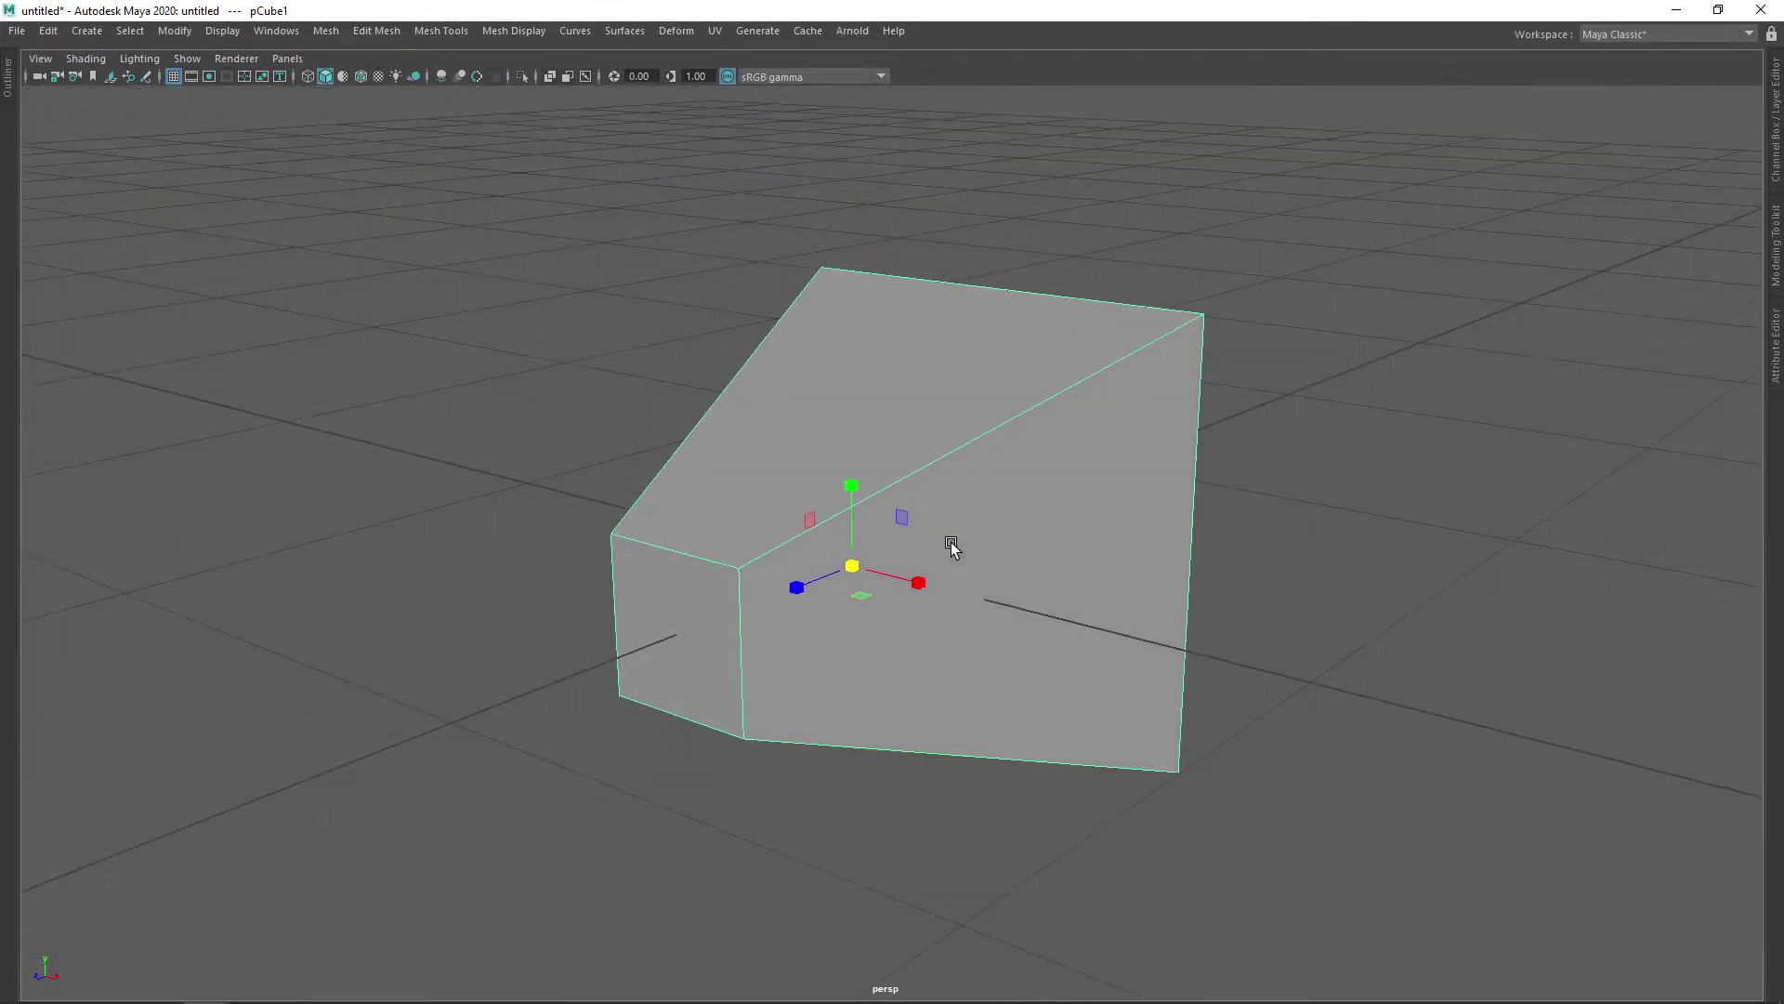
{"action": "key", "text": "space"}
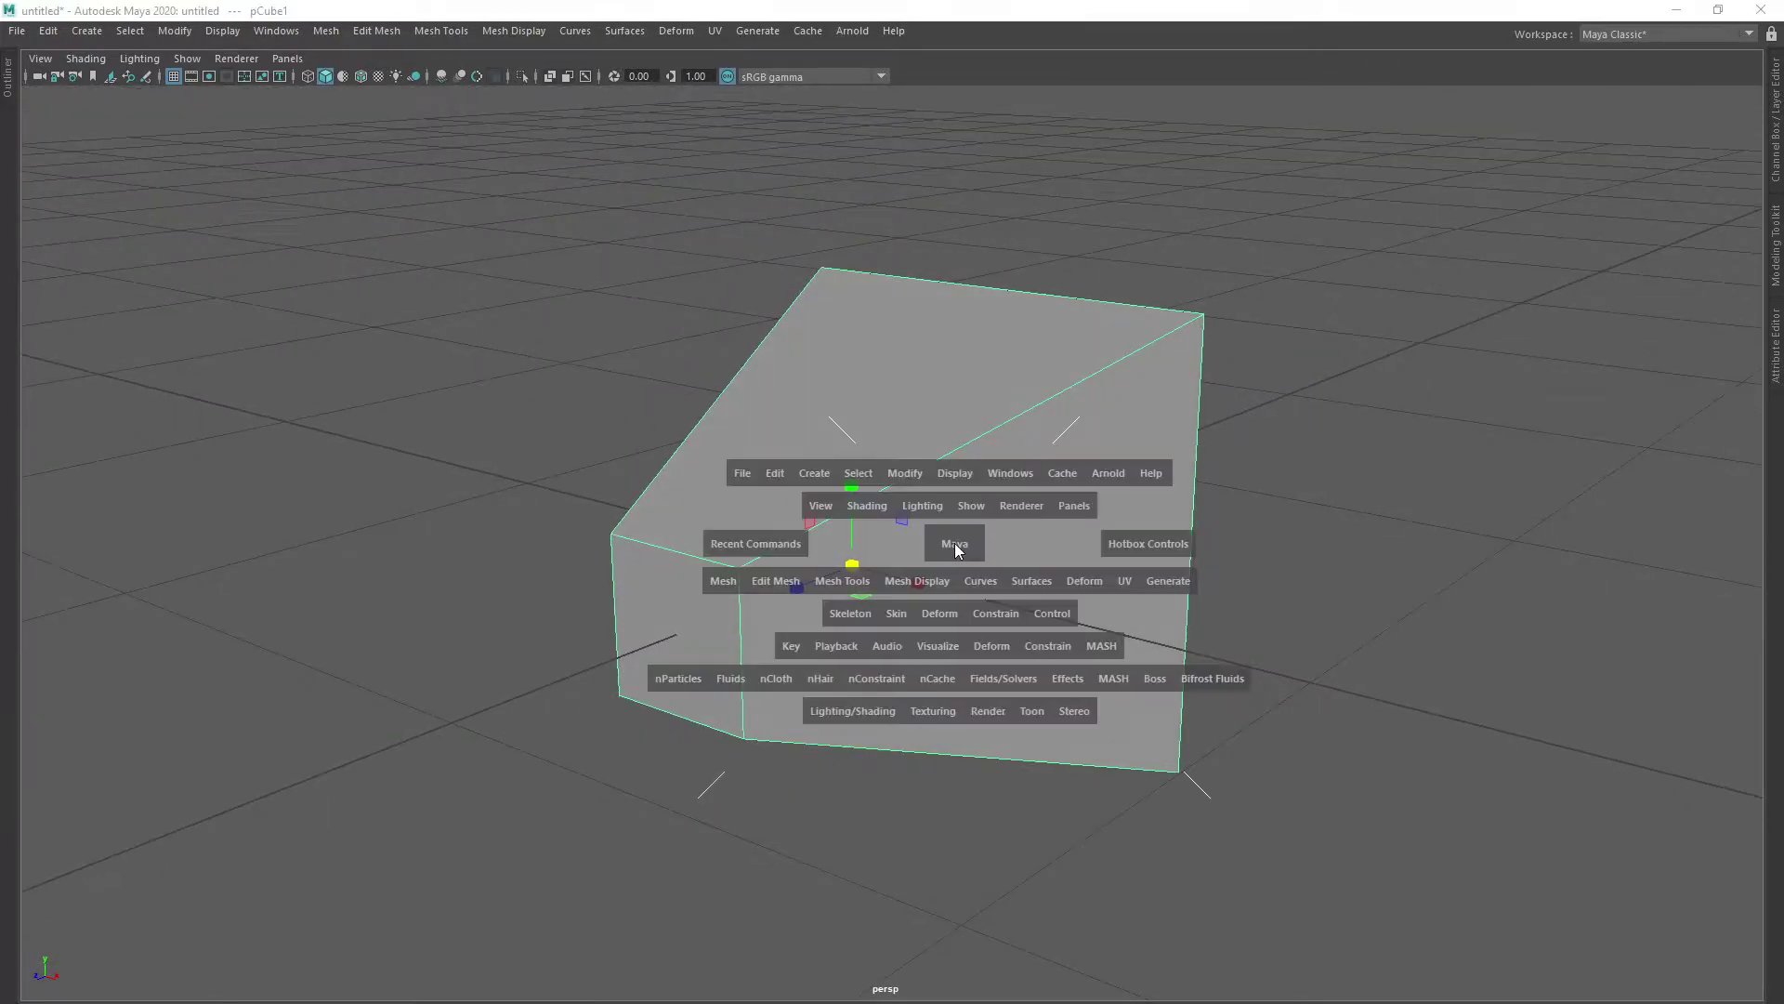
{"action": "left_click", "coordinate": [822, 476]}
{"action": "mouse_move", "coordinate": [857, 544]}
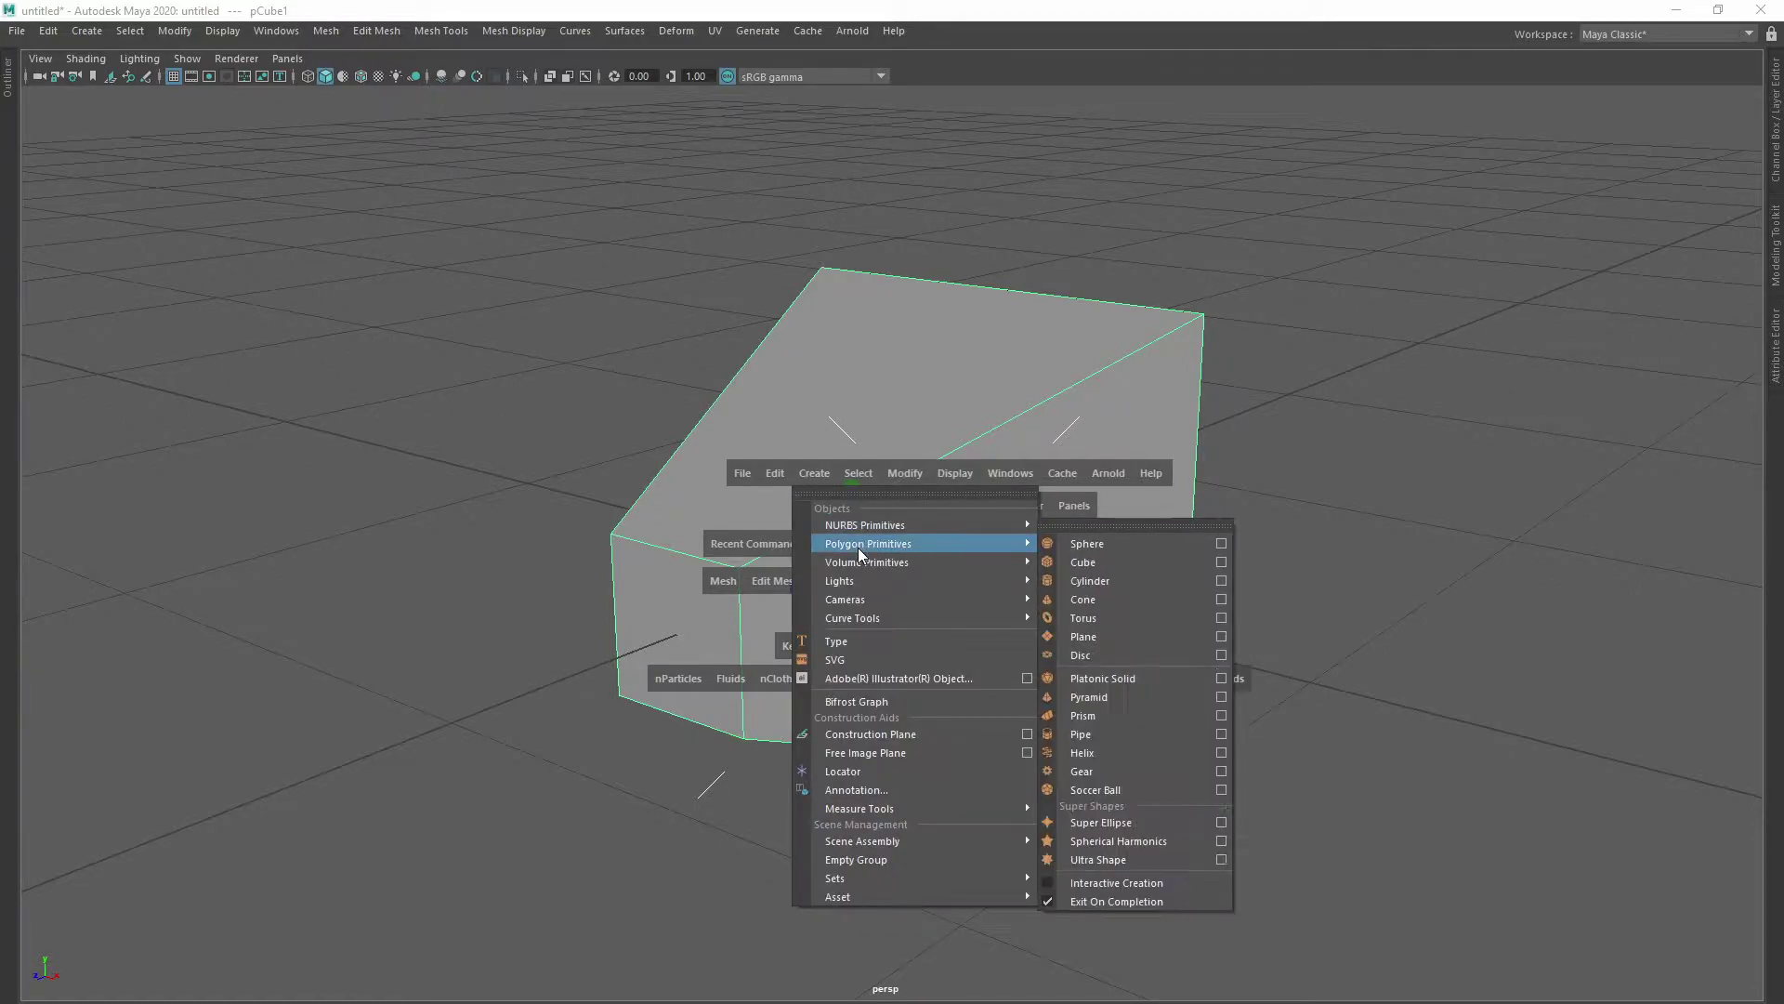
{"action": "left_click", "coordinate": [1085, 561]}
{"action": "scroll", "coordinate": [1069, 581], "scroll_direction": "down", "scroll_amount": 3}
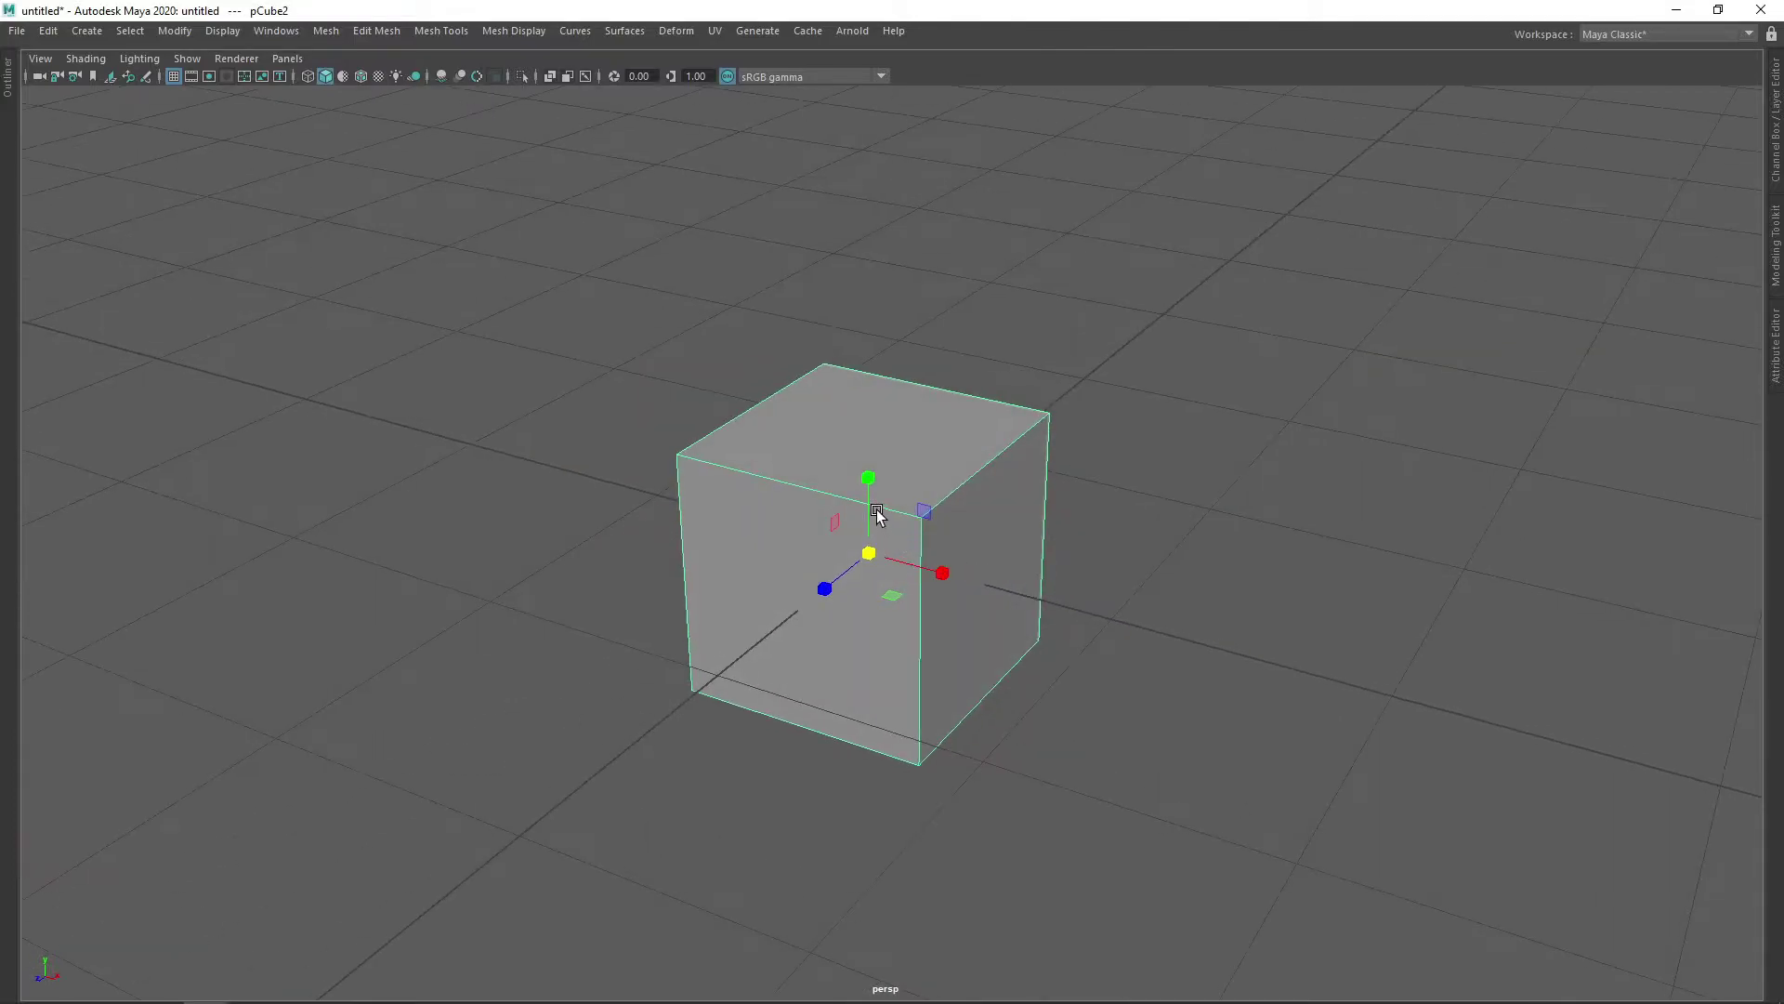
{"action": "left_click_drag", "start_coordinate": [834, 522], "coordinate": [1227, 603]}
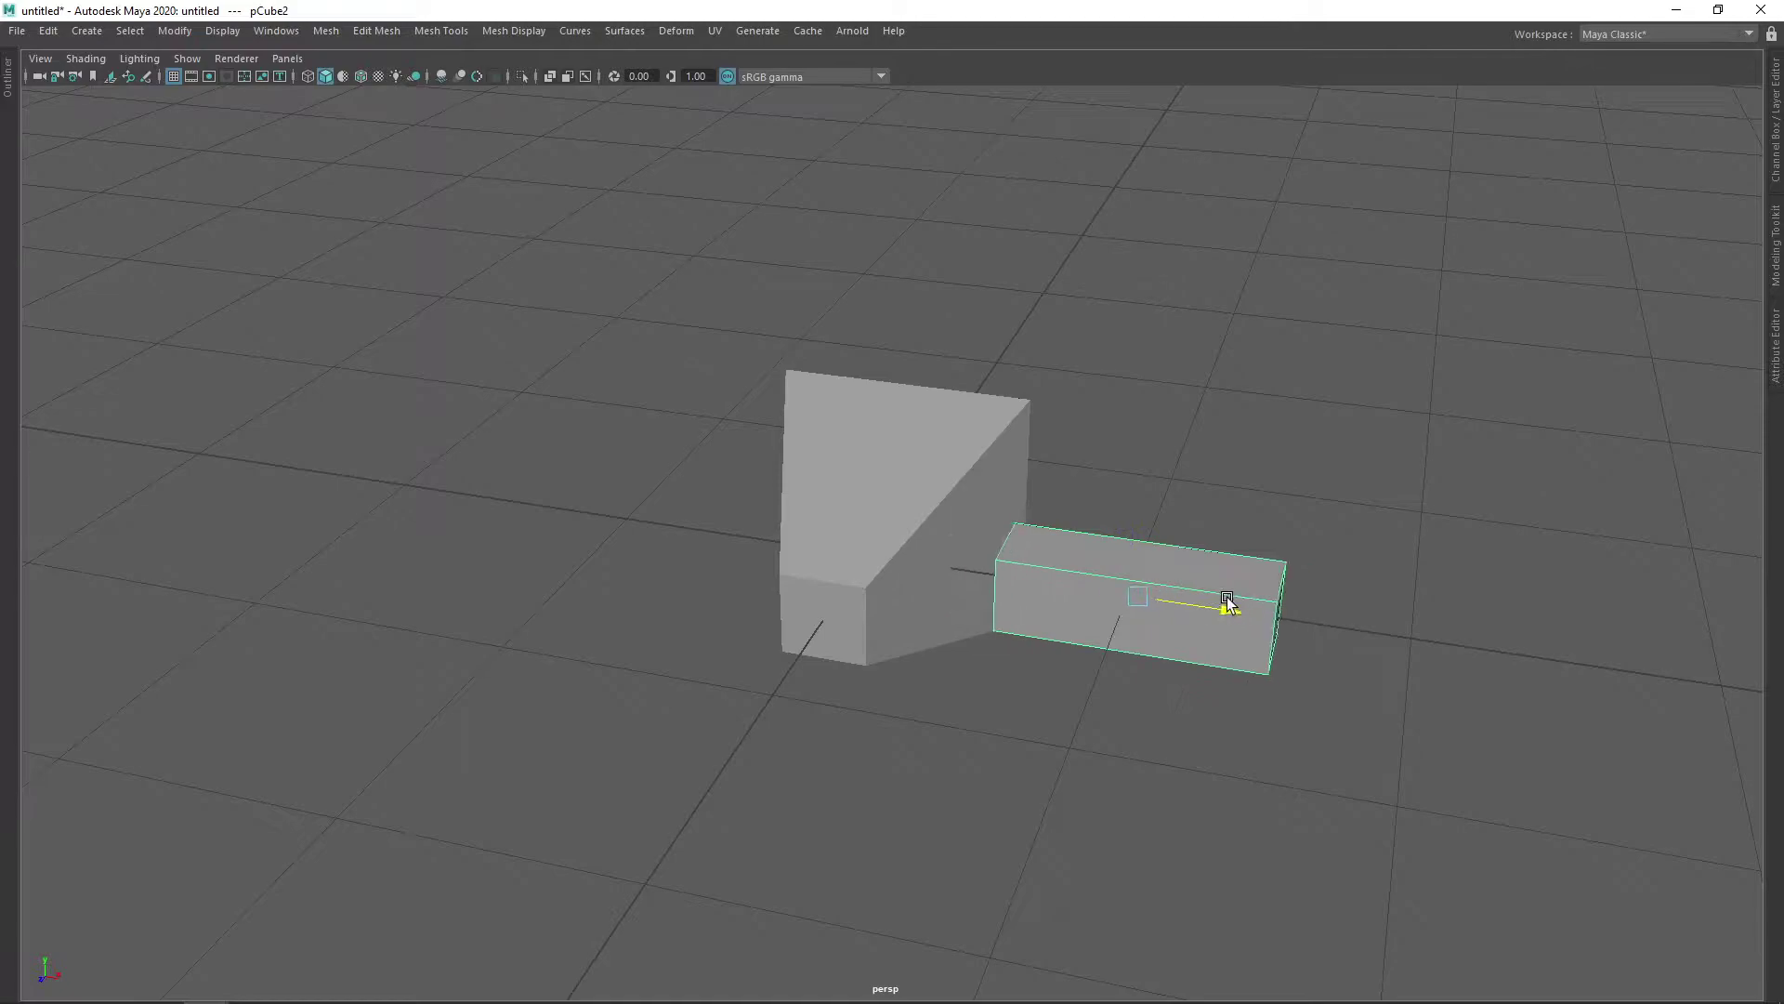
Step: Slide the bar outward and back inward along the X axis where it meets the tapered block's side
{"action": "key", "text": "w"}
{"action": "left_click_drag", "start_coordinate": [1016, 585], "coordinate": [995, 570], "text": "alt"}
{"action": "left_click", "coordinate": [924, 518]}
{"action": "scroll", "coordinate": [921, 548], "scroll_direction": "up", "scroll_amount": 3}
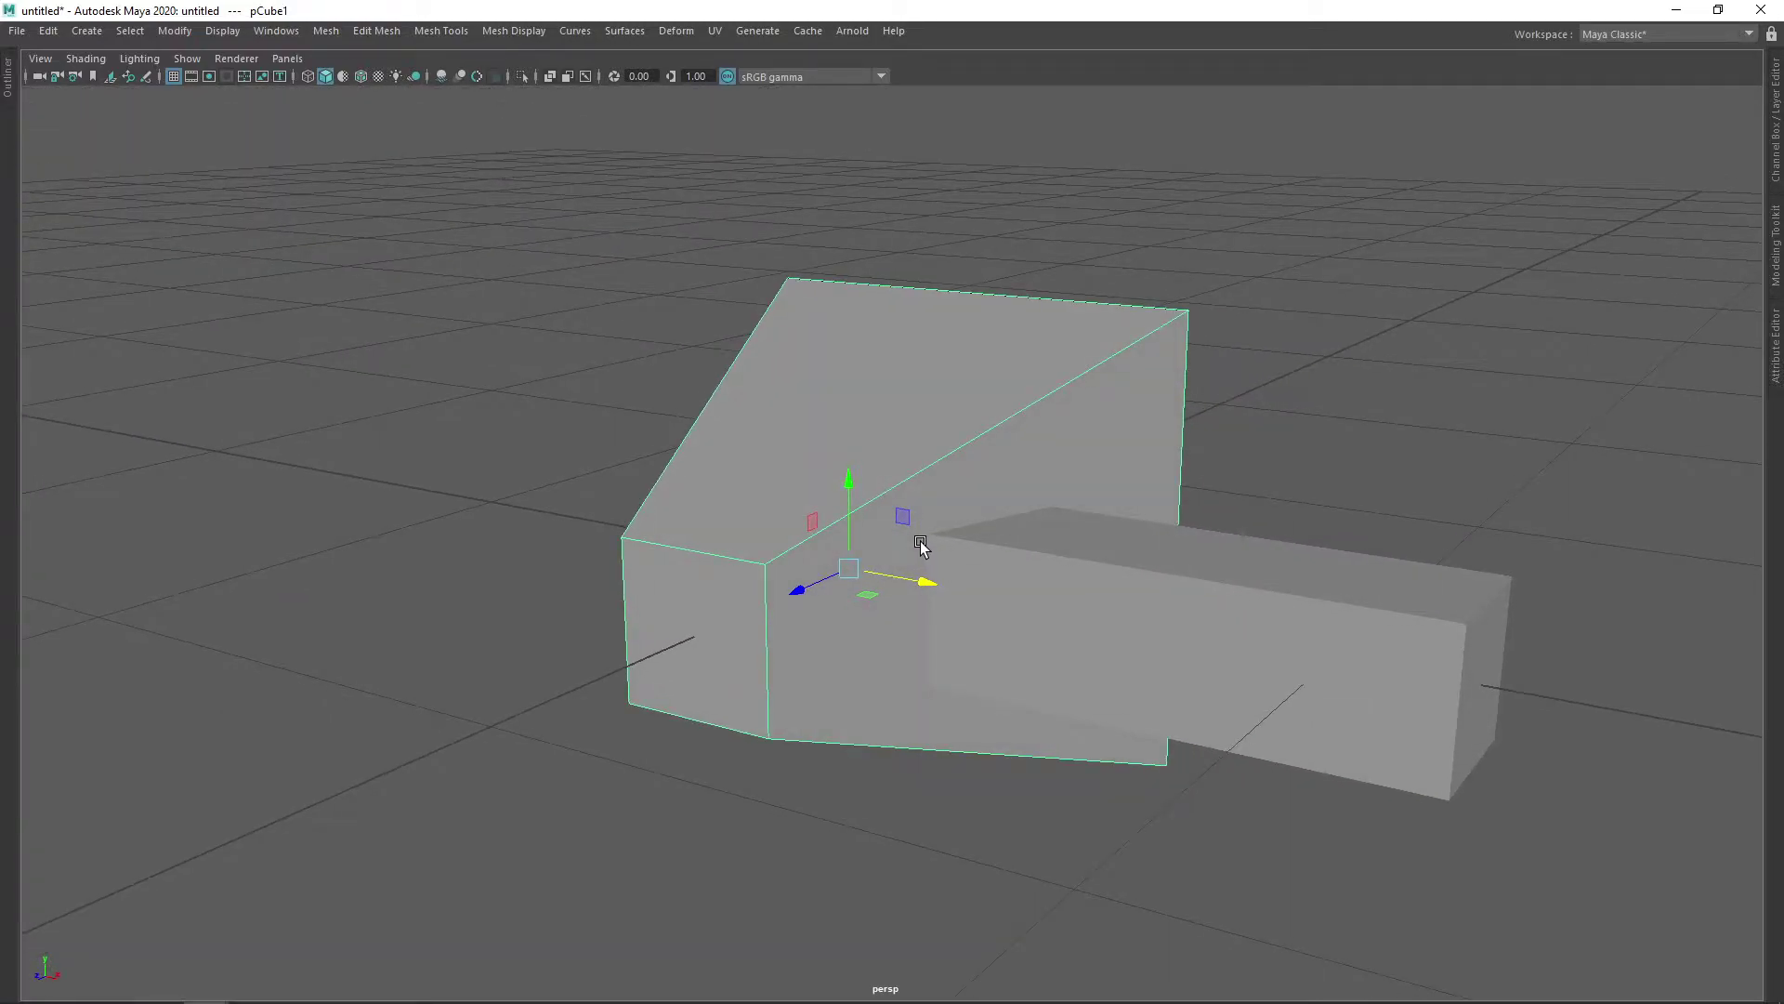
{"action": "left_click_drag", "start_coordinate": [991, 493], "coordinate": [1023, 548], "text": "alt"}
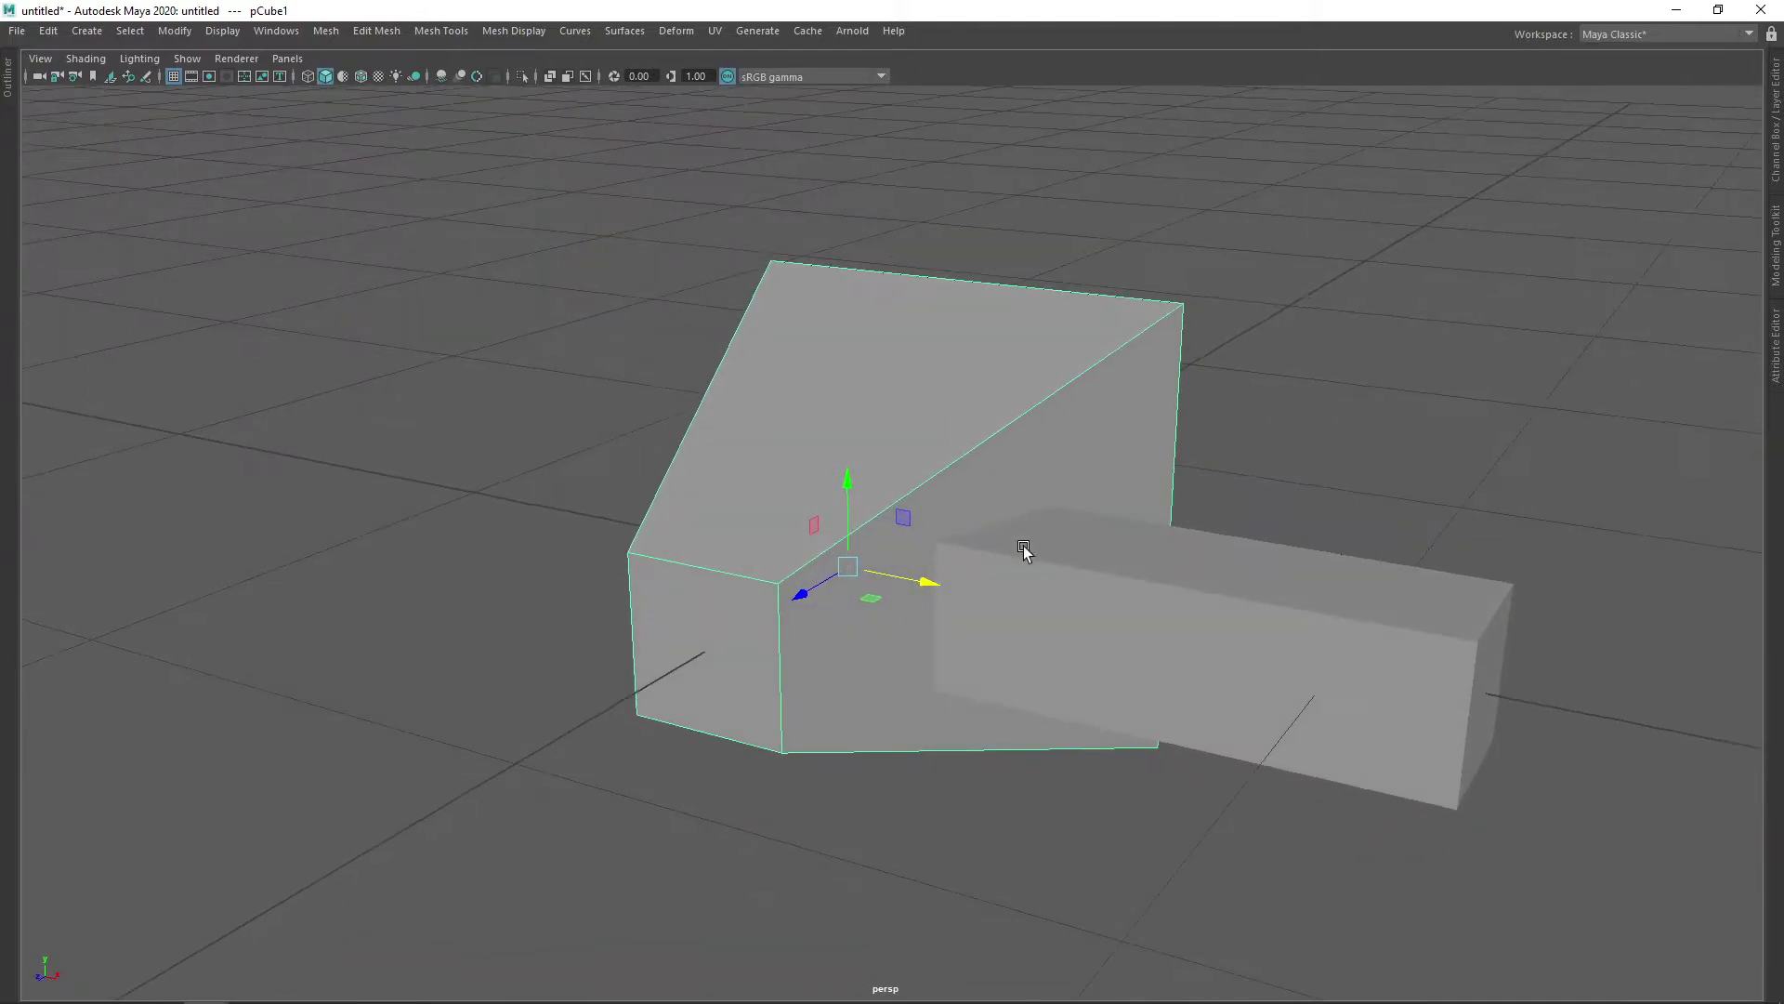
{"action": "left_click", "coordinate": [1023, 548]}
{"action": "mouse_move", "coordinate": [1035, 609]}
{"action": "left_mouse_down", "text": "alt"}
{"action": "mouse_move", "coordinate": [1119, 622]}
{"action": "mouse_move", "coordinate": [1053, 592]}
{"action": "left_mouse_up", "text": "alt"}
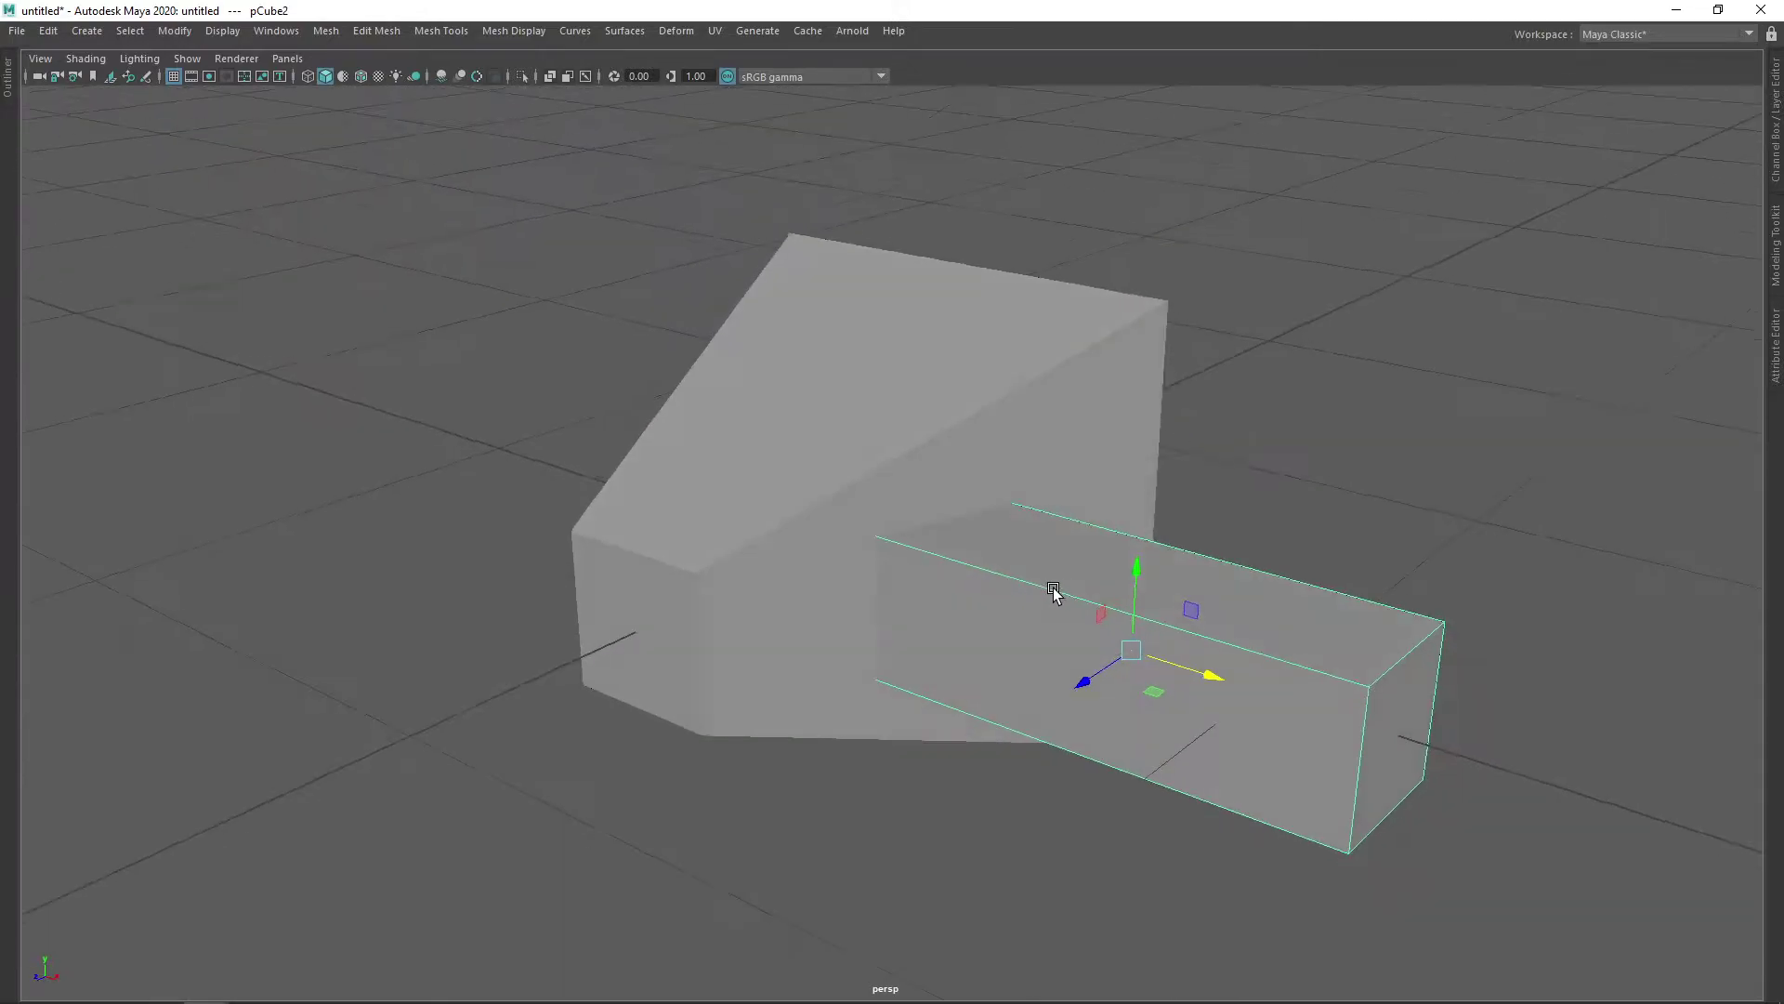
{"action": "left_click_drag", "start_coordinate": [1213, 674], "coordinate": [1246, 685]}
{"action": "left_click", "coordinate": [1079, 422]}
{"action": "left_click_drag", "start_coordinate": [967, 462], "coordinate": [988, 469], "text": "alt"}
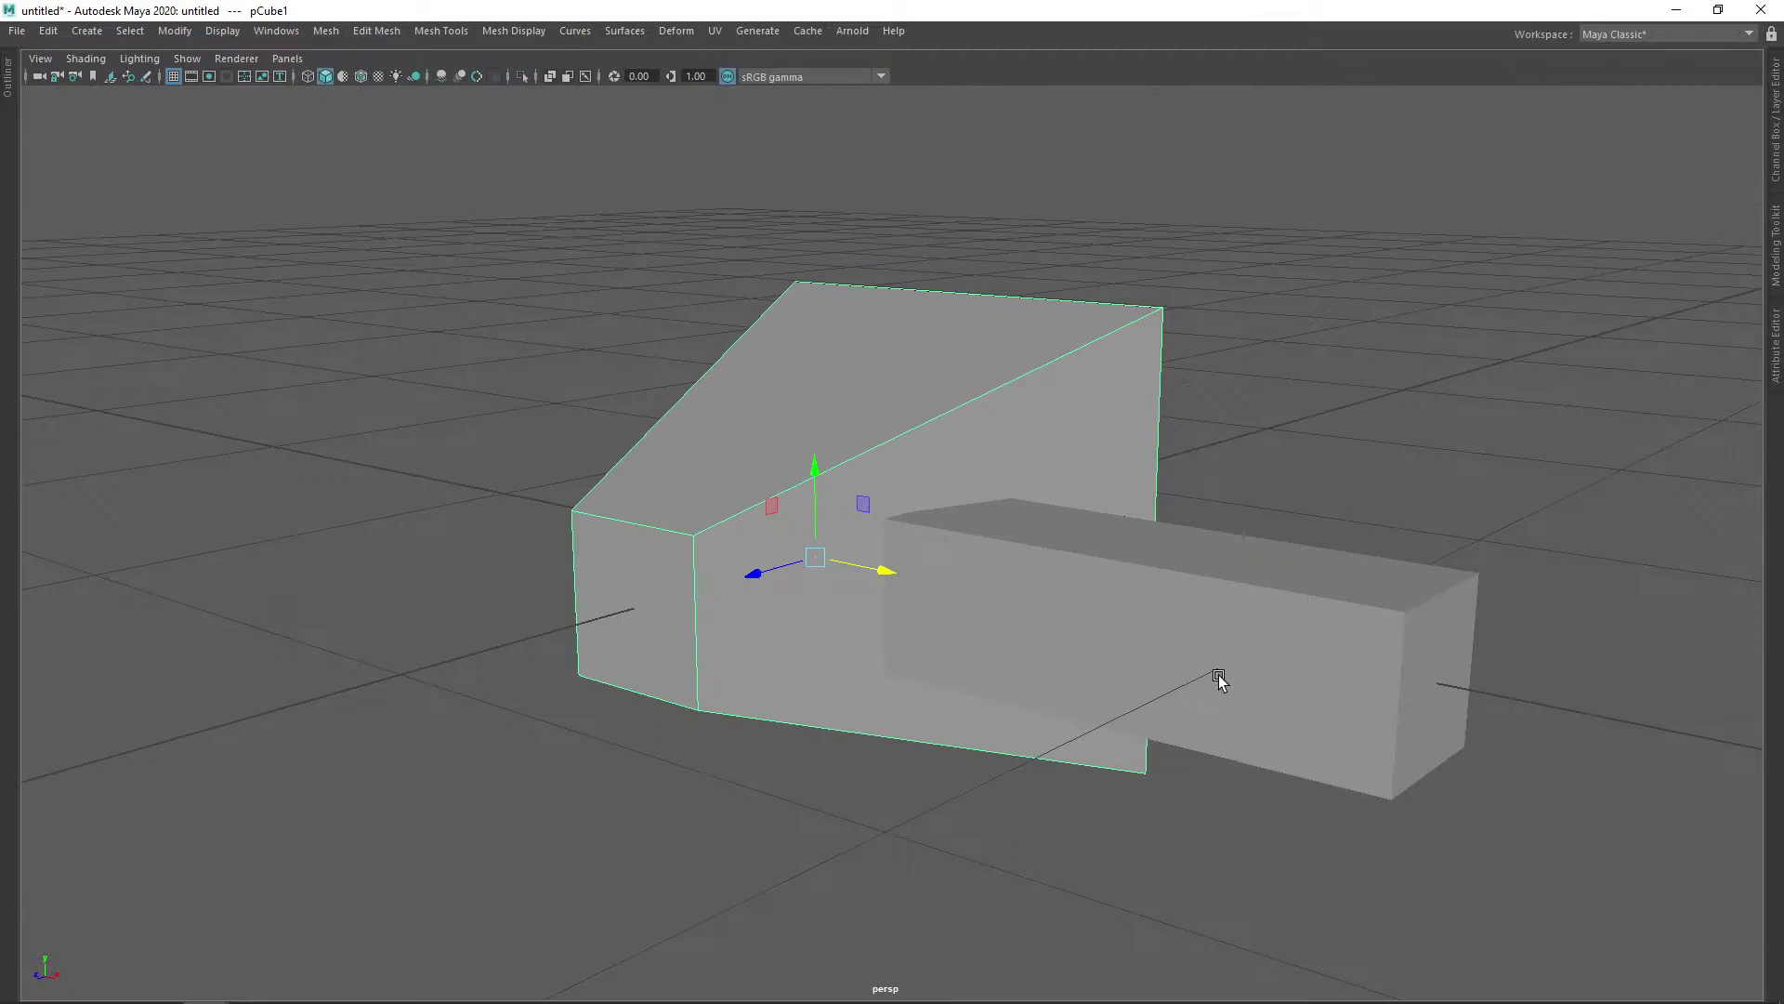
{"action": "left_click", "coordinate": [1219, 680]}
{"action": "left_click_drag", "start_coordinate": [1242, 661], "coordinate": [1195, 646]}
Step: Try sliding the bar deeper into the tapered block along the X axis, and undo the move
{"action": "left_click", "coordinate": [955, 427]}
{"action": "left_click_drag", "start_coordinate": [955, 427], "coordinate": [1129, 416], "text": "alt"}
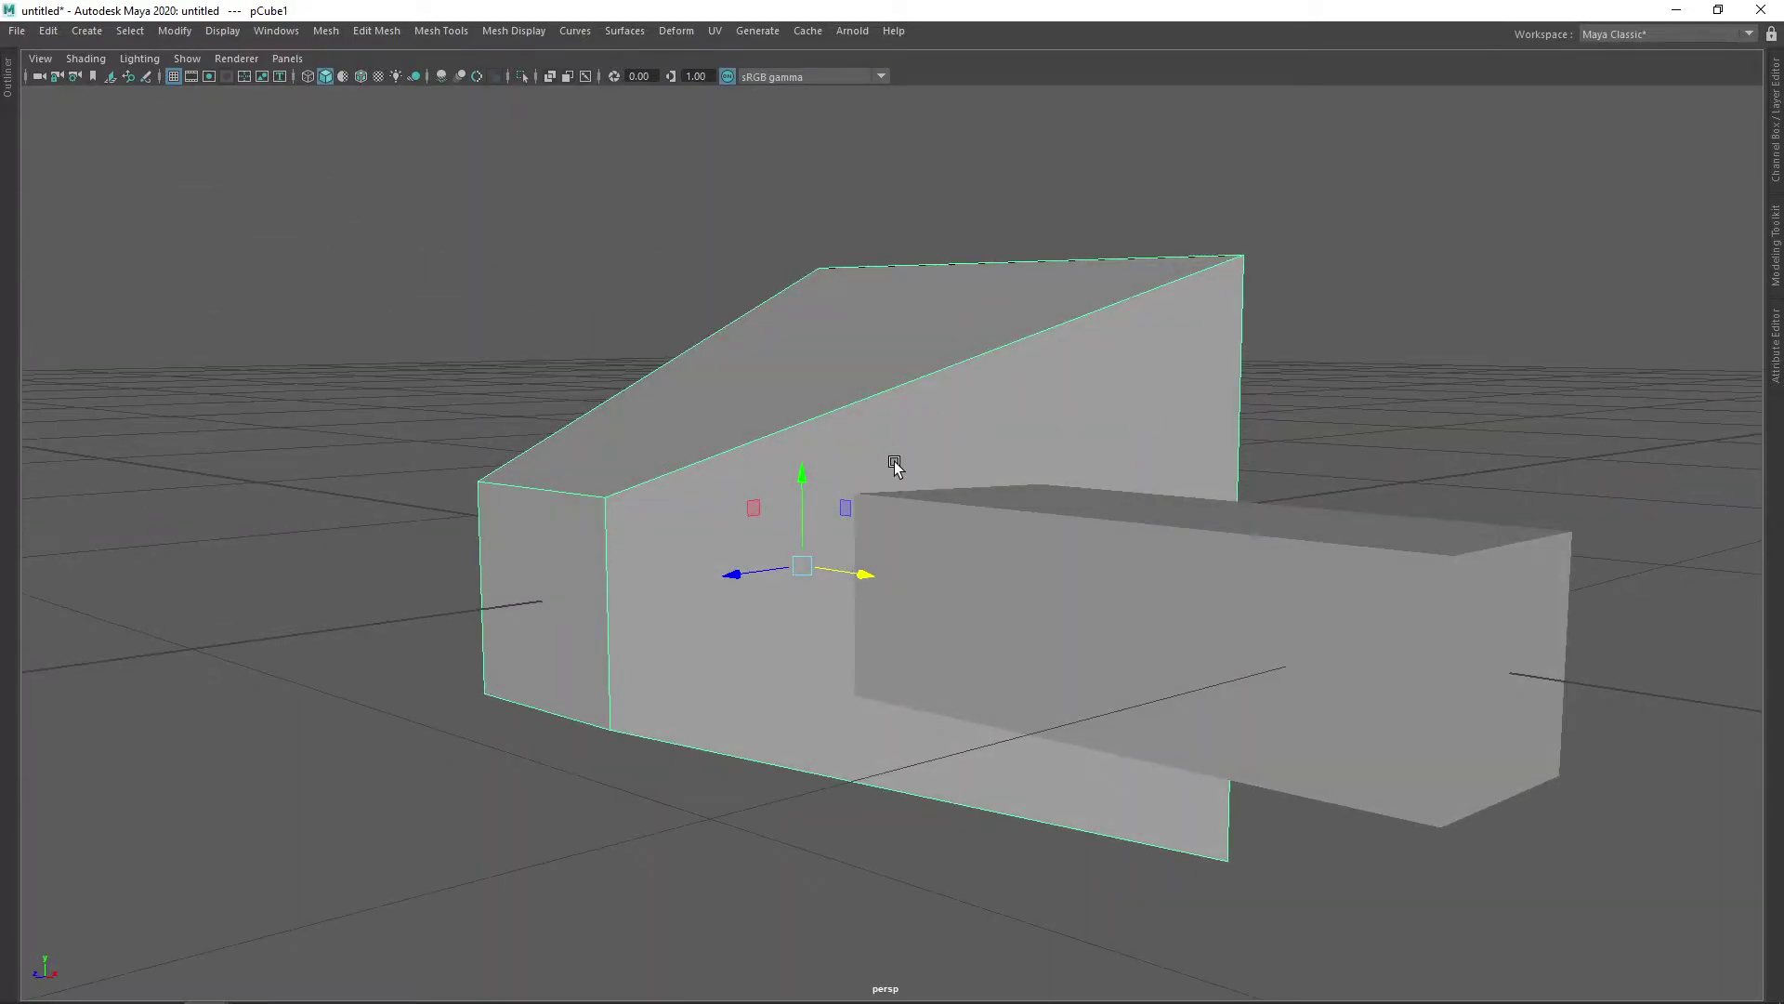
{"action": "left_click_drag", "start_coordinate": [907, 434], "coordinate": [1099, 492], "text": "alt"}
{"action": "left_click", "coordinate": [1044, 501]}
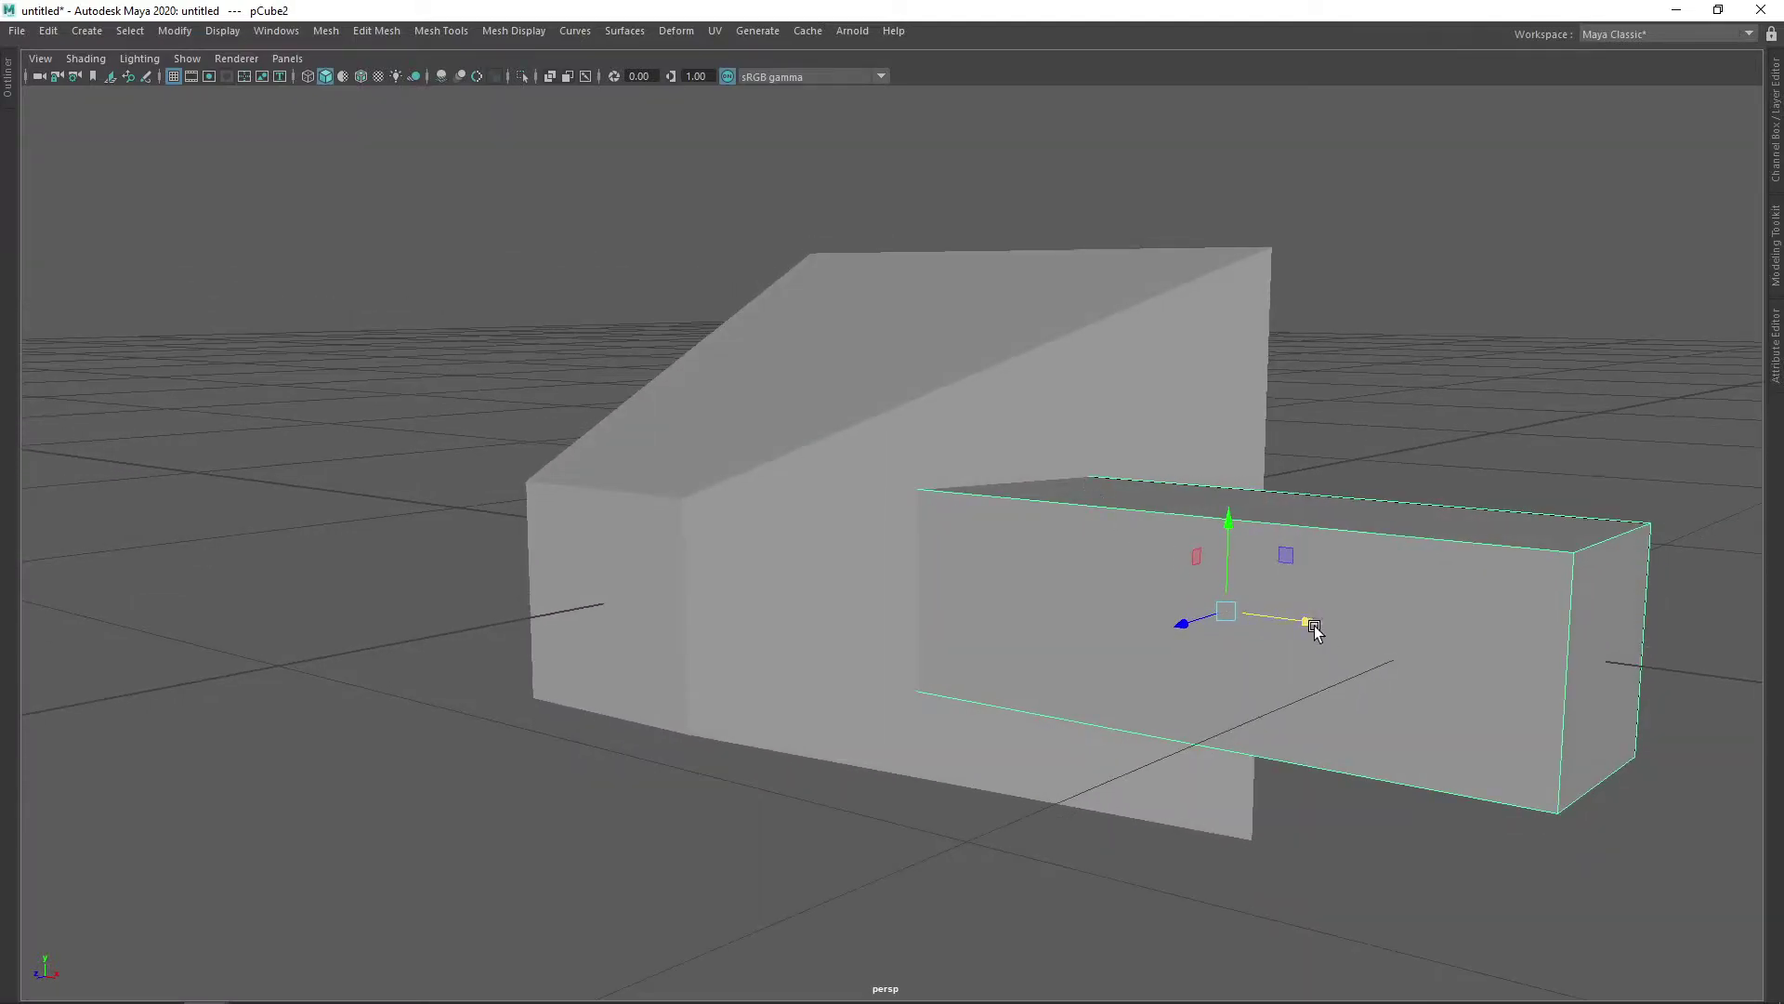
{"action": "left_click_drag", "start_coordinate": [1307, 629], "coordinate": [1184, 576]}
{"action": "key", "text": "ctrl+z"}
Step: Delete the bar, undo the deletion, and slide the bar along the X axis toward the tapered block
{"action": "key", "text": "Delete"}
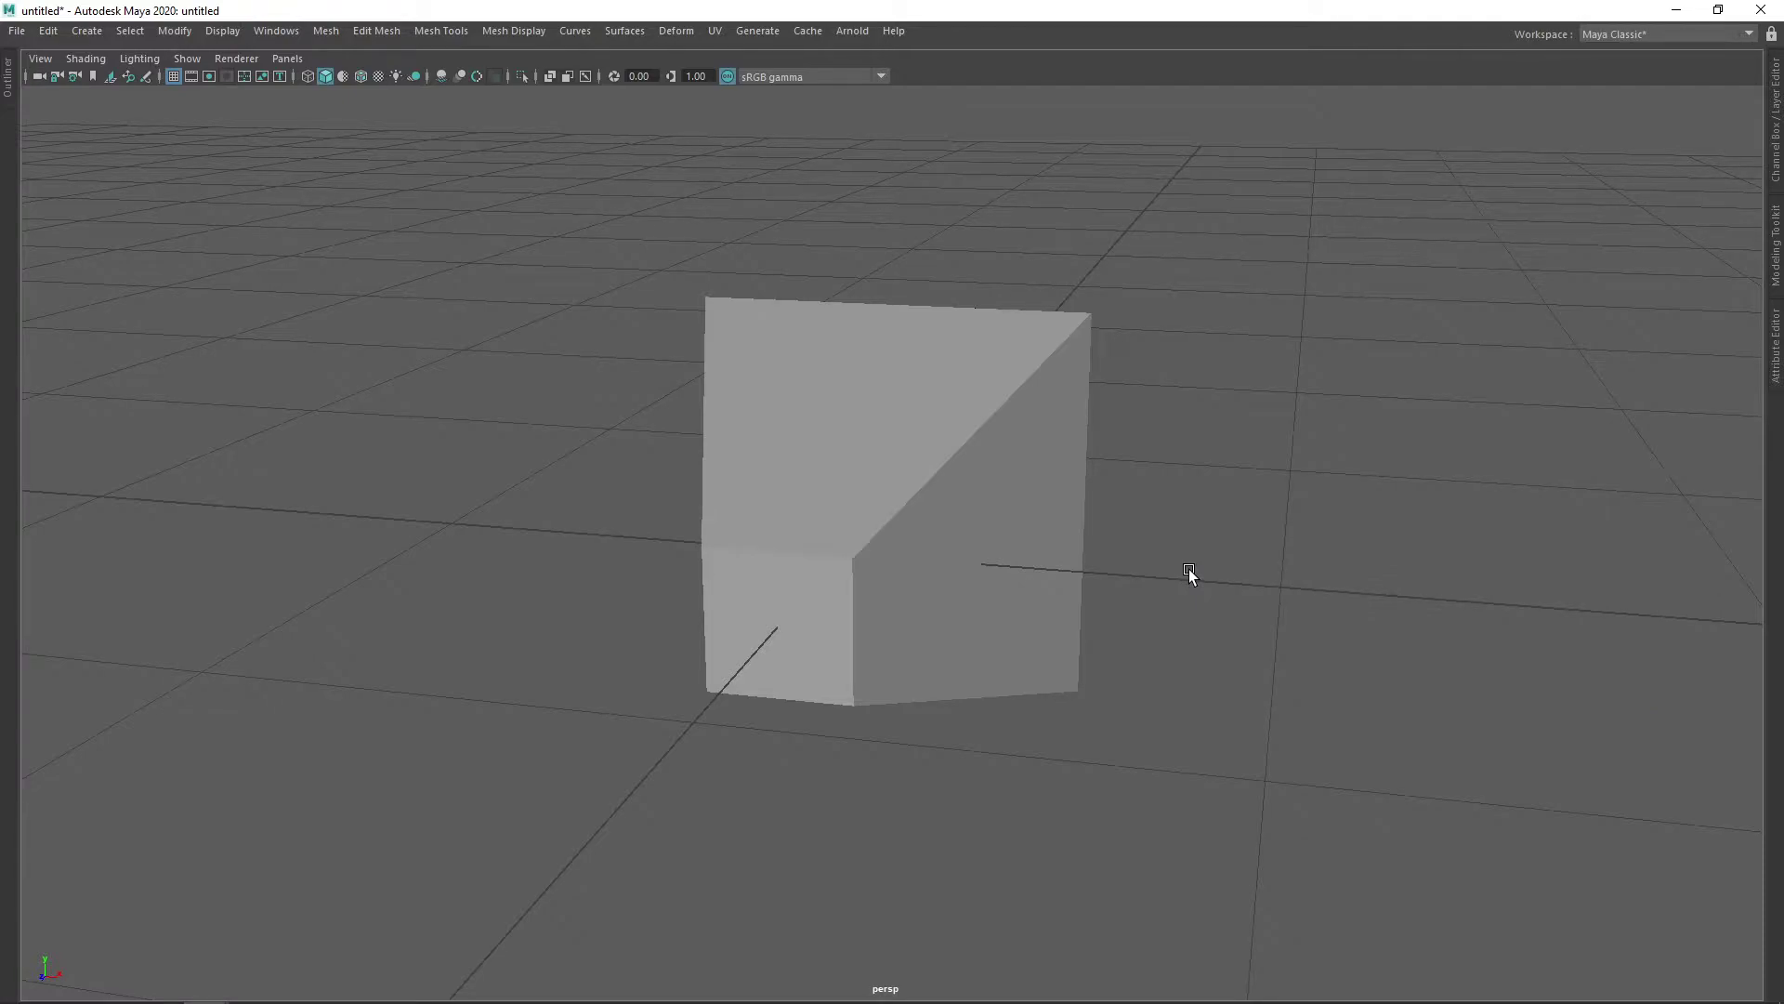
{"action": "key", "text": "ctrl+z"}
{"action": "left_click_drag", "start_coordinate": [1487, 604], "coordinate": [1343, 600]}
Step: Examine from several angles and up close how the bar's geometry intersects the tapered block as a separate object
{"action": "scroll", "coordinate": [1155, 549], "scroll_direction": "up", "scroll_amount": 3}
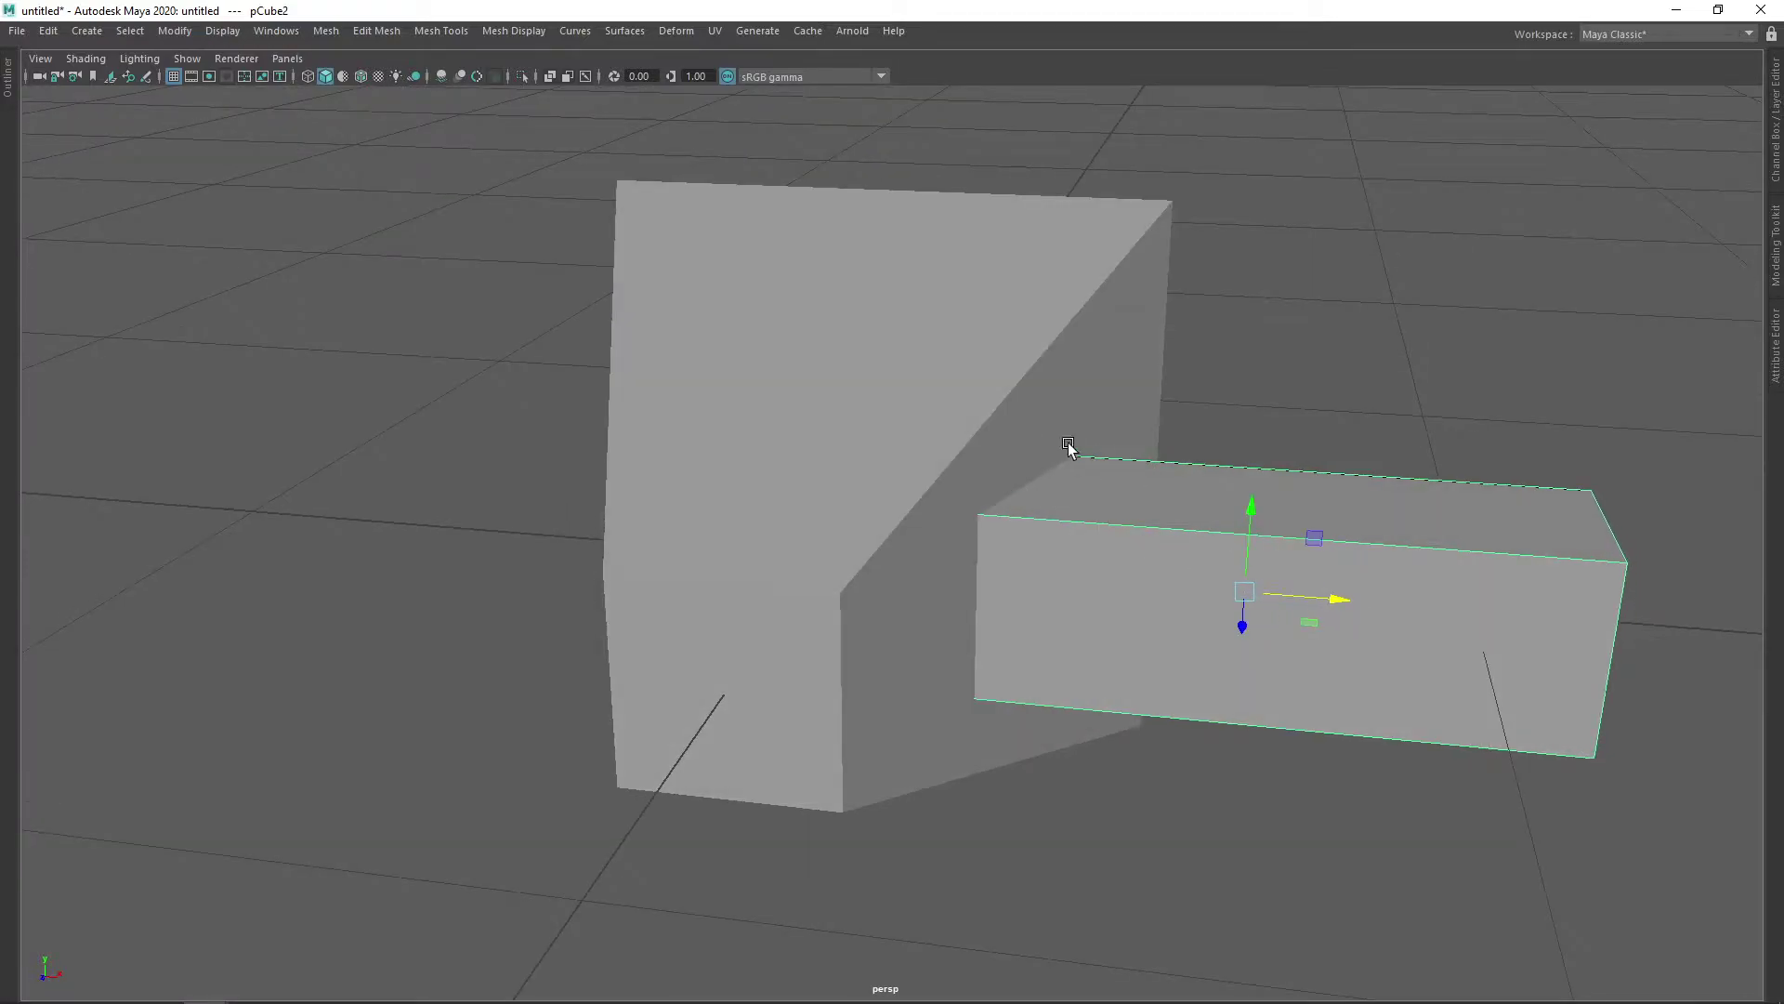
{"action": "left_click_drag", "start_coordinate": [1069, 448], "coordinate": [1013, 447], "text": "alt"}
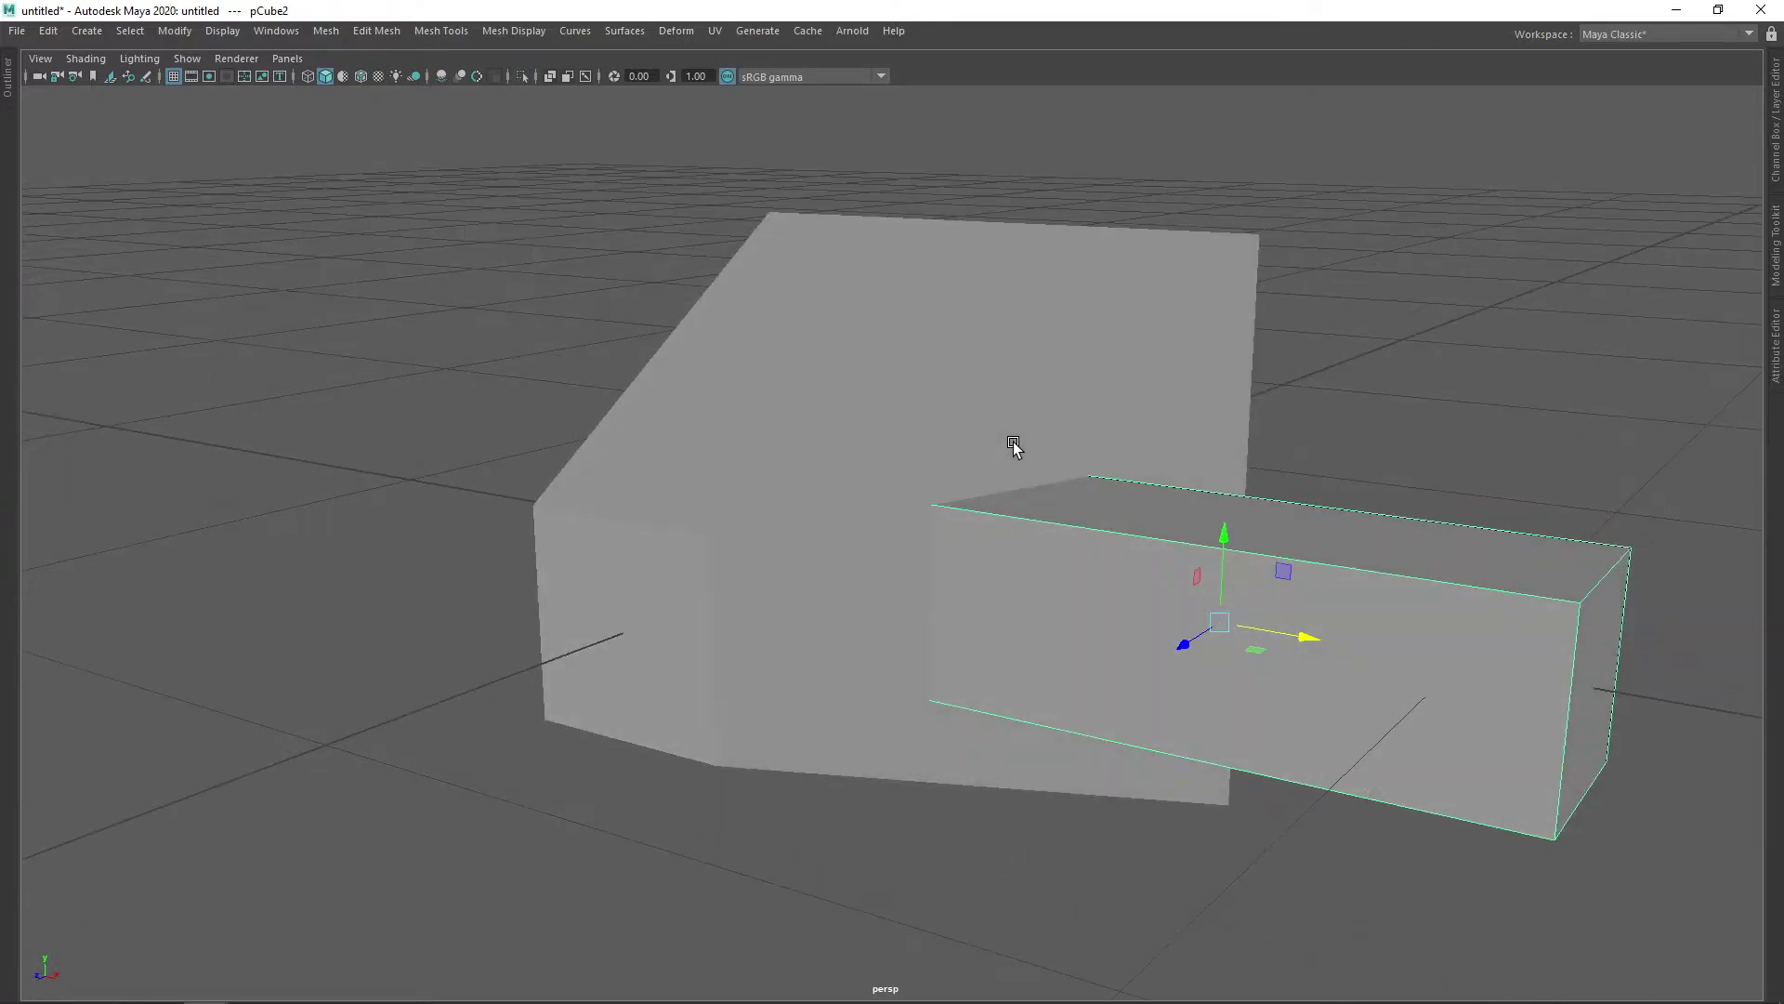
{"action": "right_click_drag", "start_coordinate": [1014, 443], "coordinate": [1056, 474], "text": "alt"}
{"action": "left_click_drag", "start_coordinate": [1056, 472], "coordinate": [968, 501], "text": "alt"}
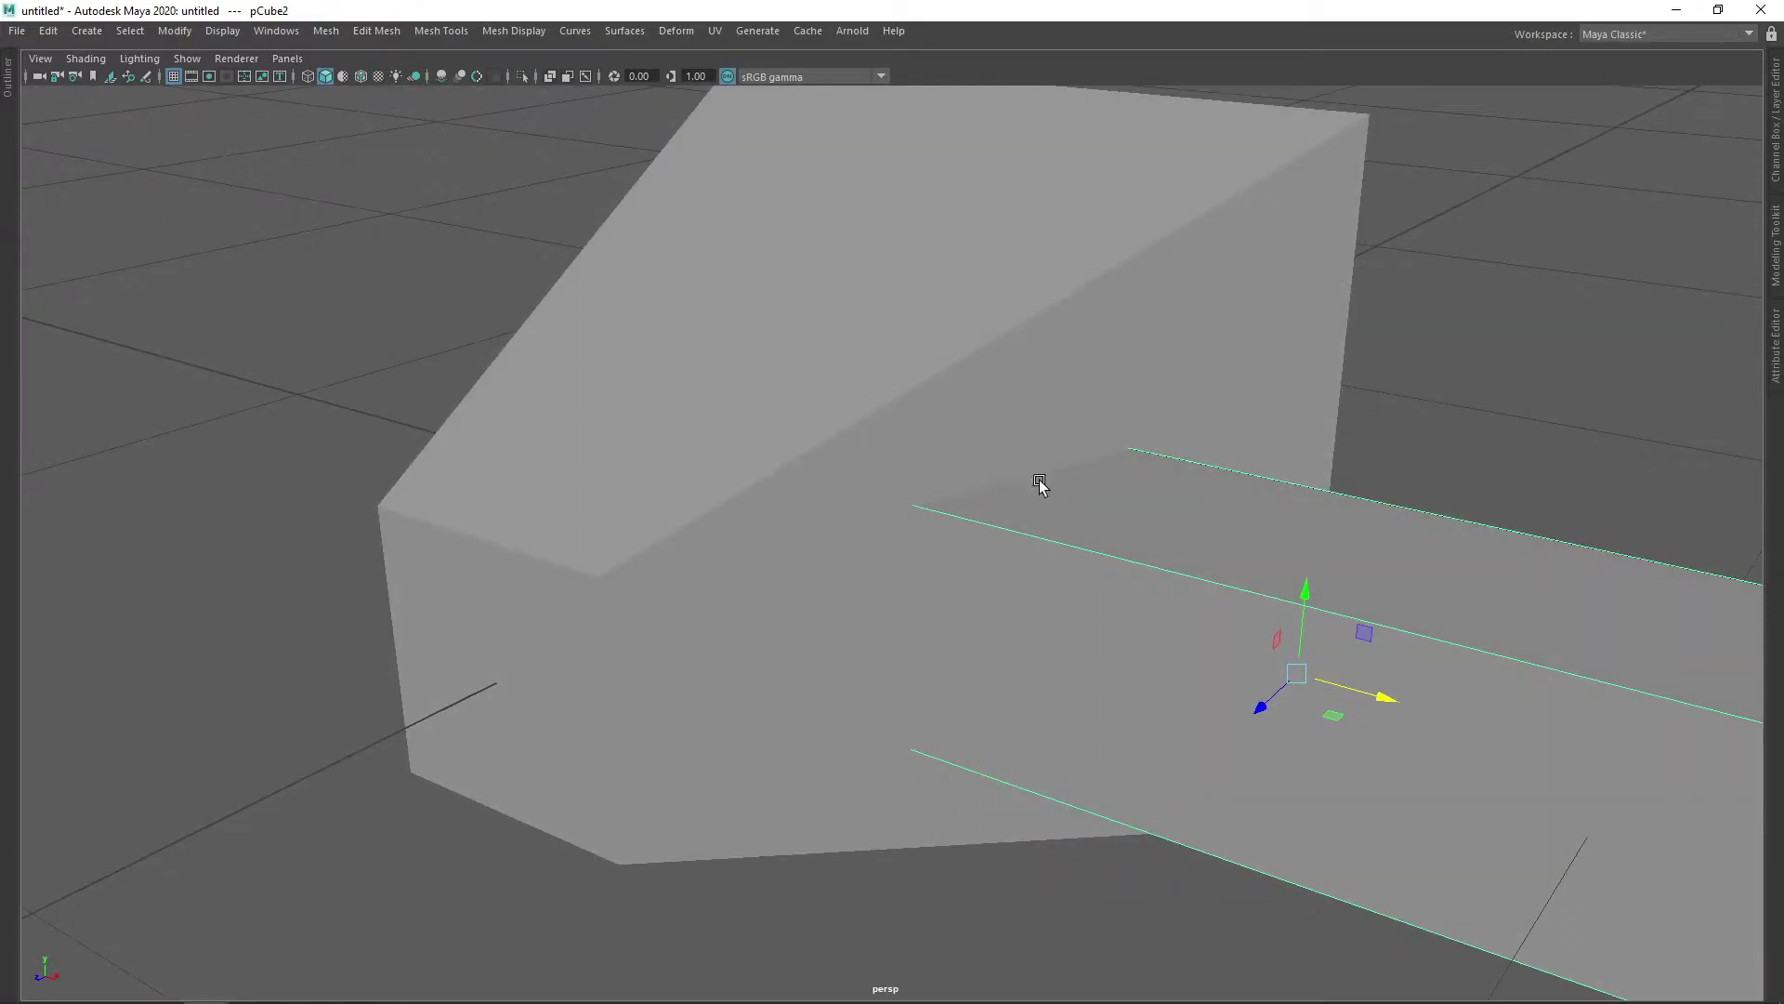
{"action": "left_click", "coordinate": [927, 510]}
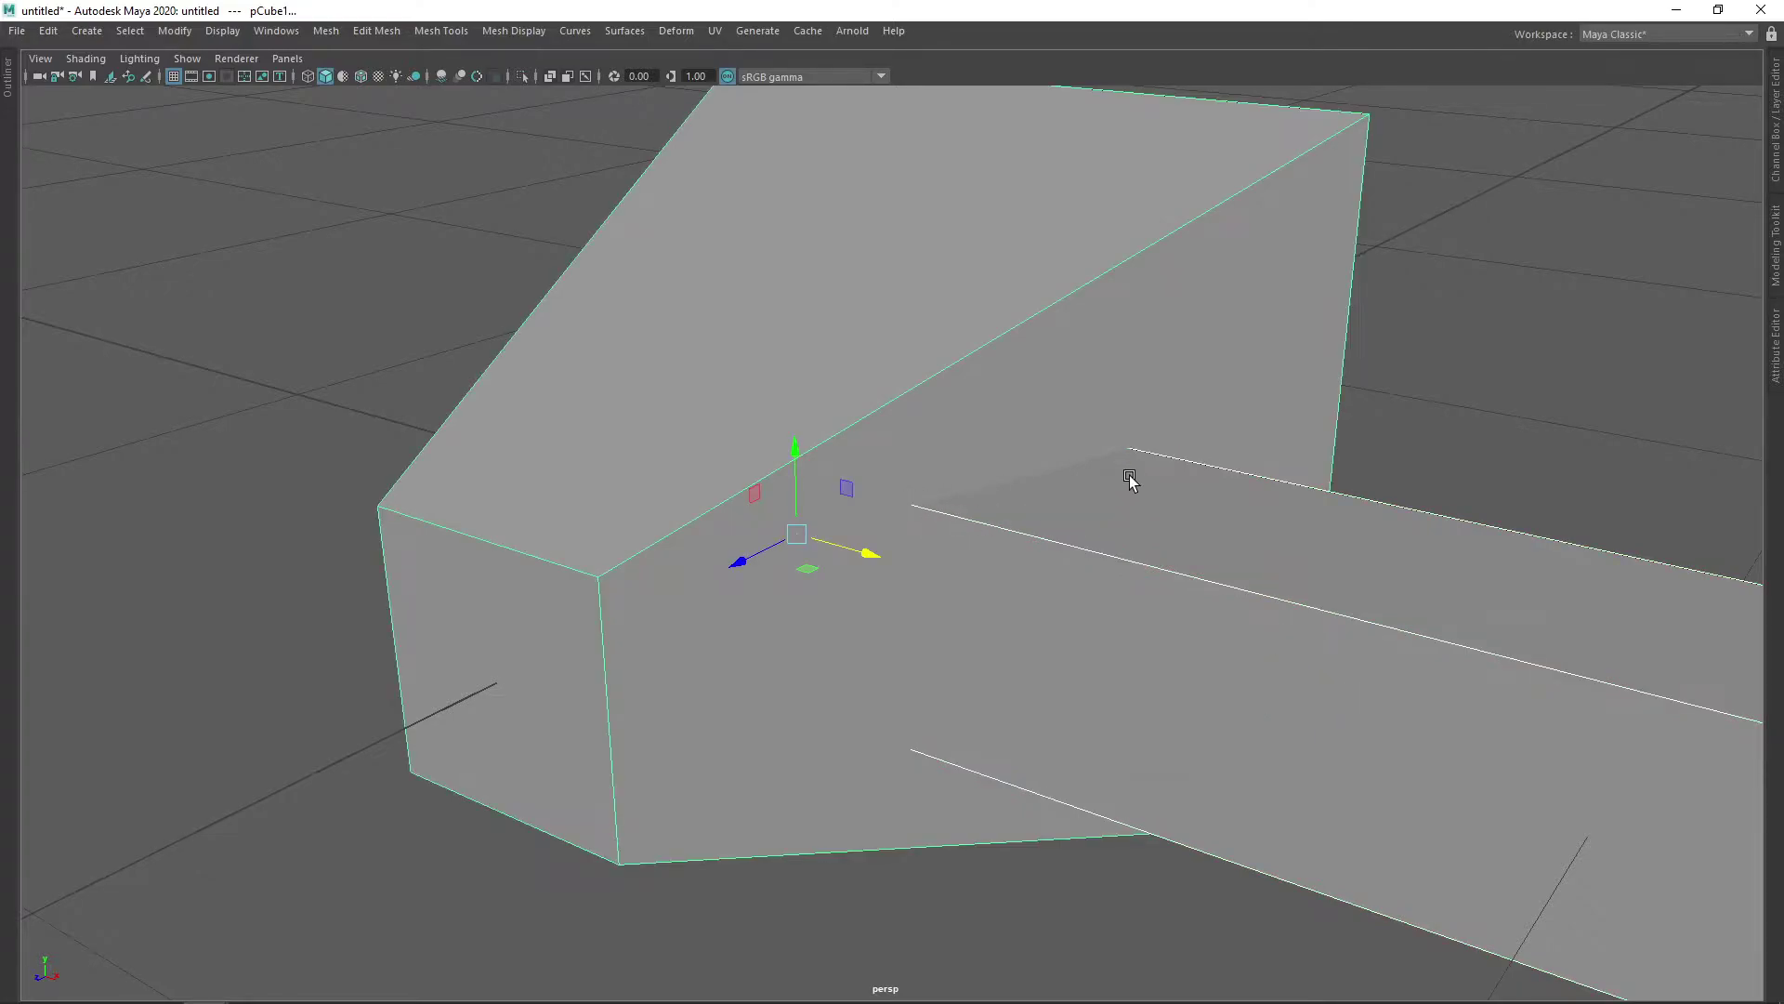
{"action": "left_click_drag", "start_coordinate": [1116, 435], "coordinate": [1141, 458]}
{"action": "right_click_drag", "start_coordinate": [1060, 510], "coordinate": [1087, 510], "text": "alt"}
{"action": "left_click", "coordinate": [1087, 510]}
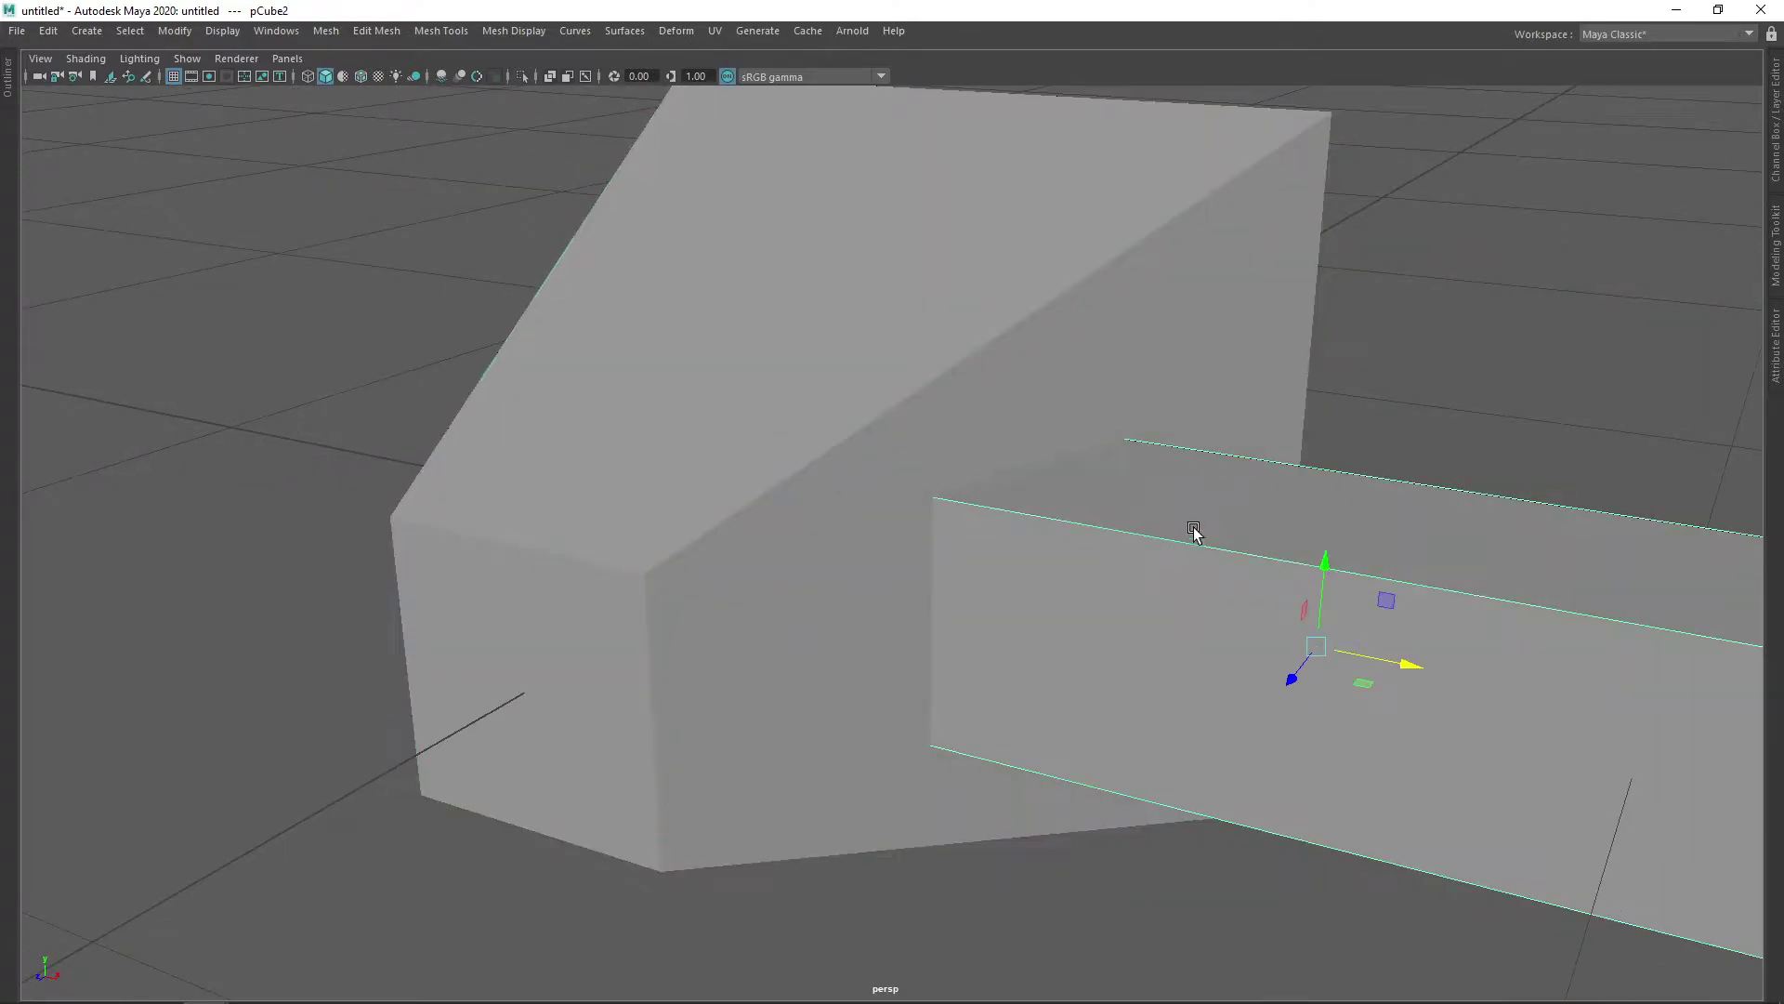
{"action": "left_click_drag", "start_coordinate": [1191, 526], "coordinate": [1076, 503], "text": "alt"}
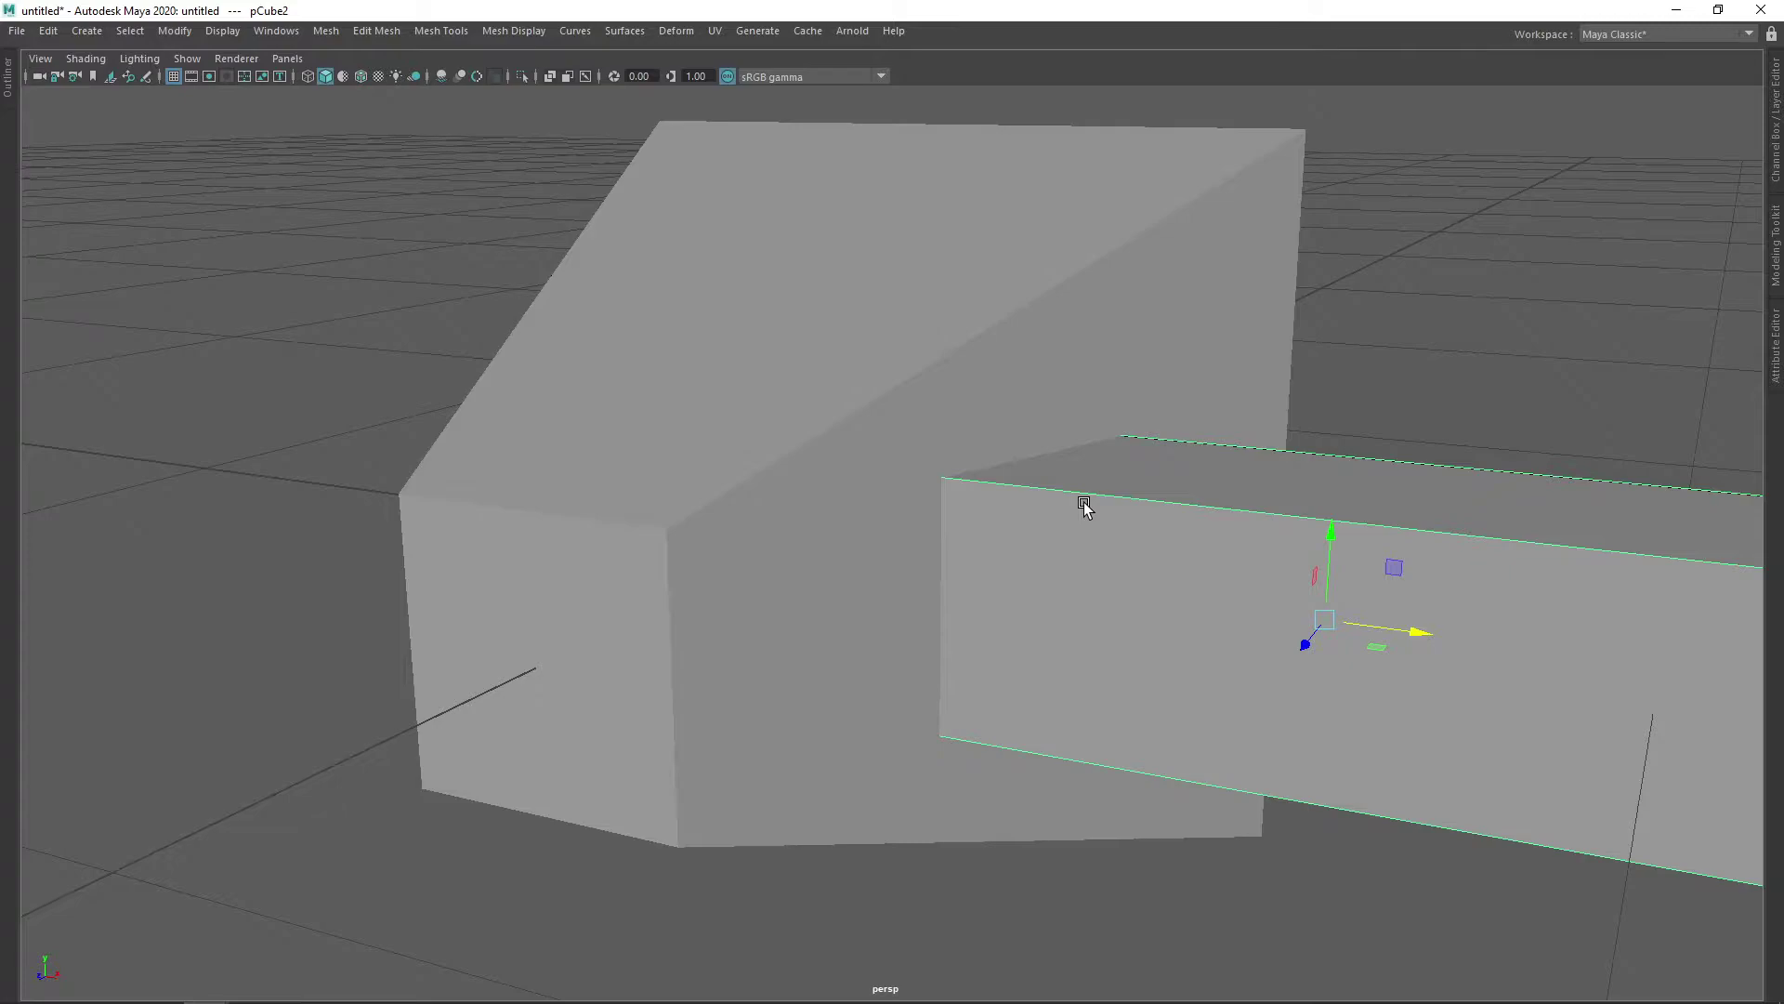
{"action": "scroll", "coordinate": [1092, 502], "scroll_direction": "down", "scroll_amount": 4}
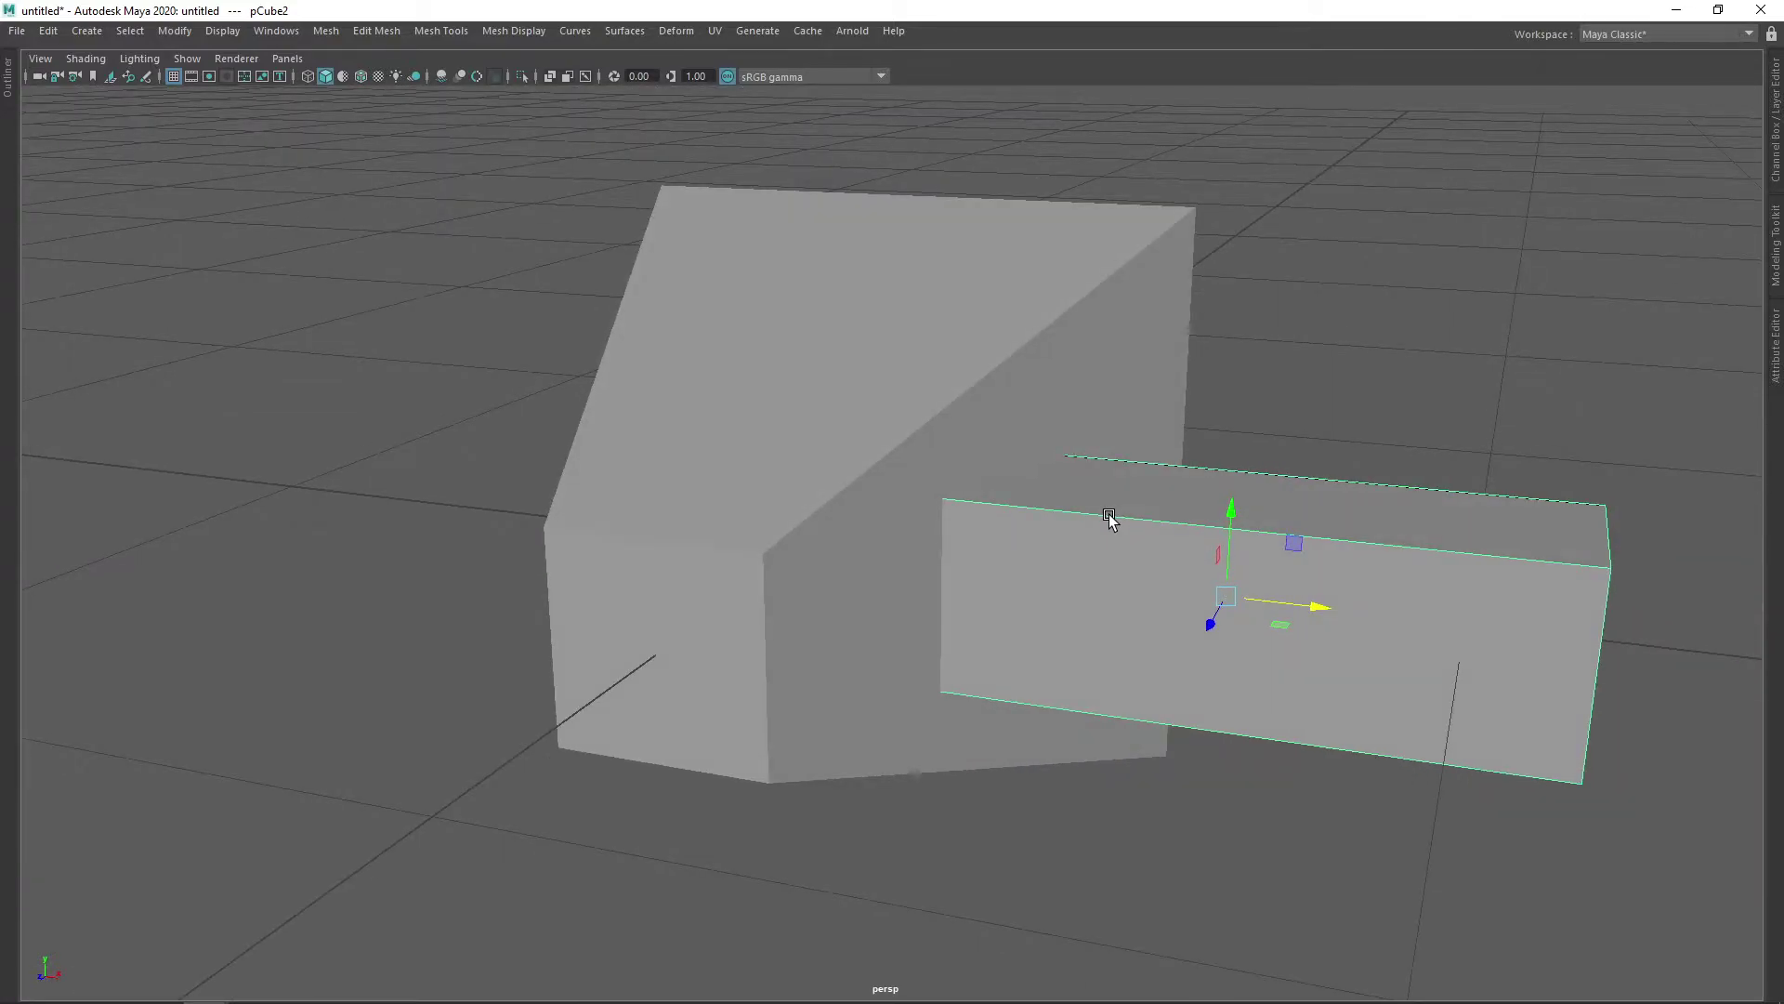
{"action": "left_click_drag", "start_coordinate": [1107, 557], "coordinate": [1143, 422], "text": "alt"}
{"action": "scroll", "coordinate": [1041, 509], "scroll_direction": "up", "scroll_amount": 5}
{"action": "scroll", "coordinate": [1011, 511], "scroll_direction": "down", "scroll_amount": 5}
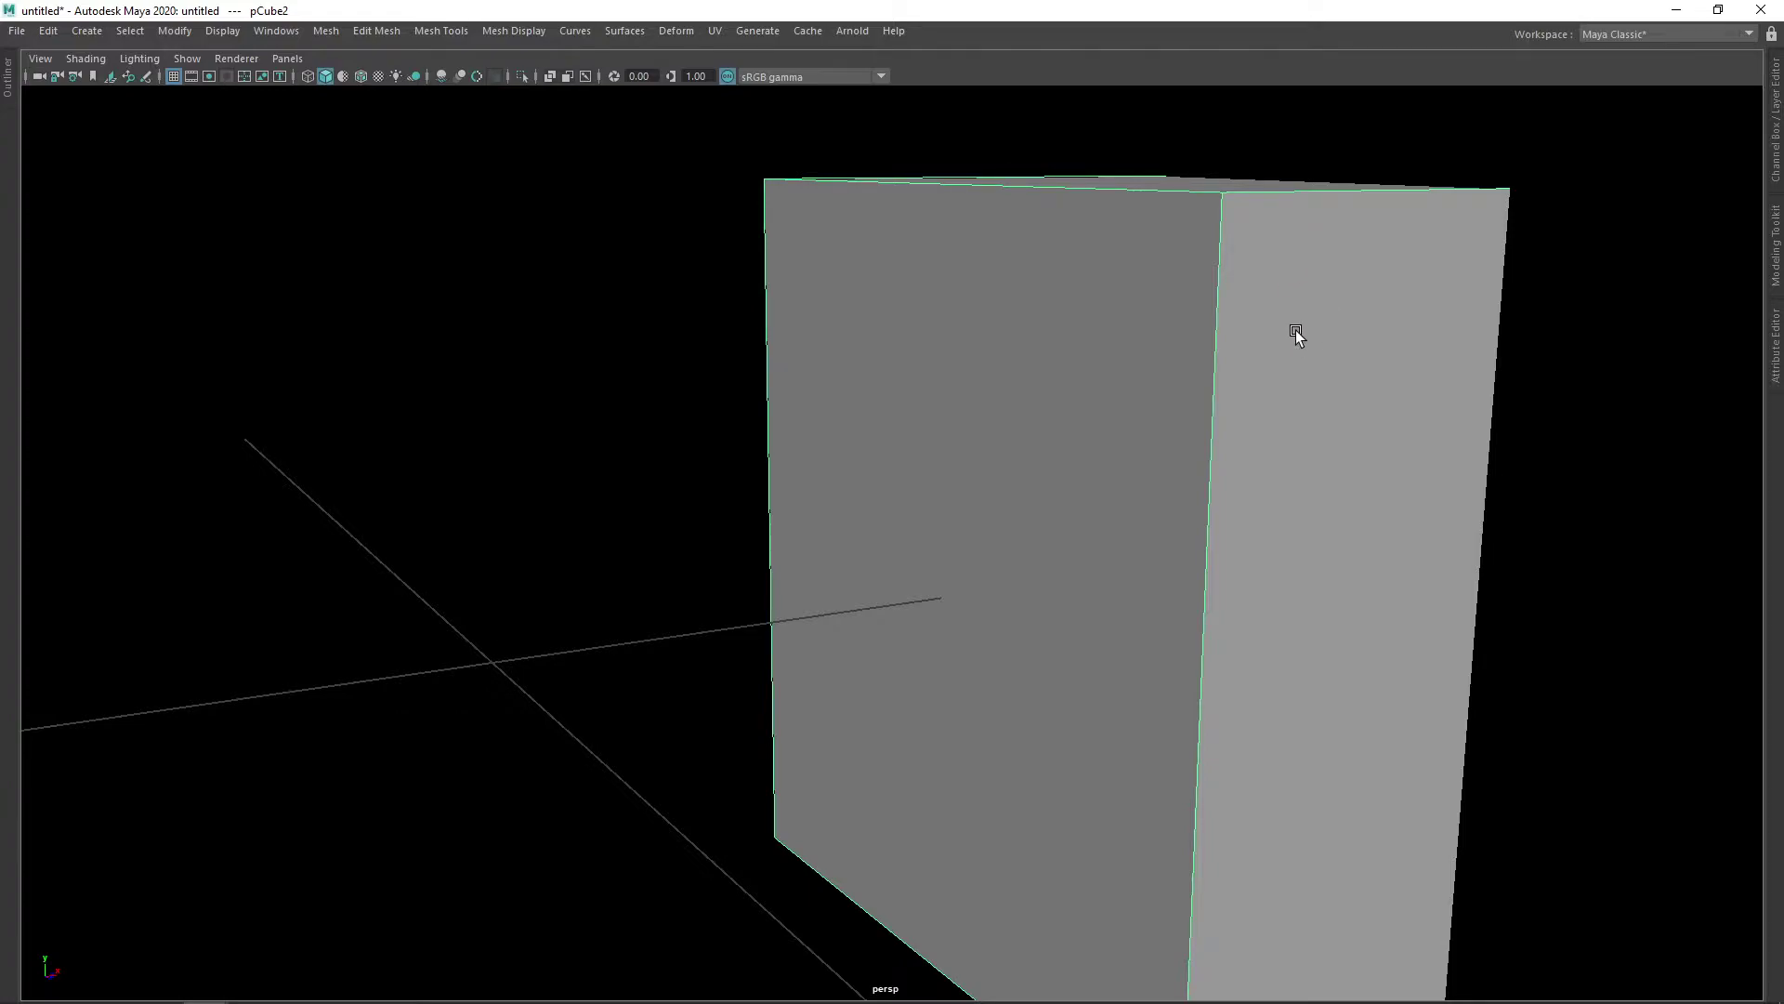
{"action": "left_click_drag", "start_coordinate": [1295, 331], "coordinate": [1272, 386], "text": "alt"}
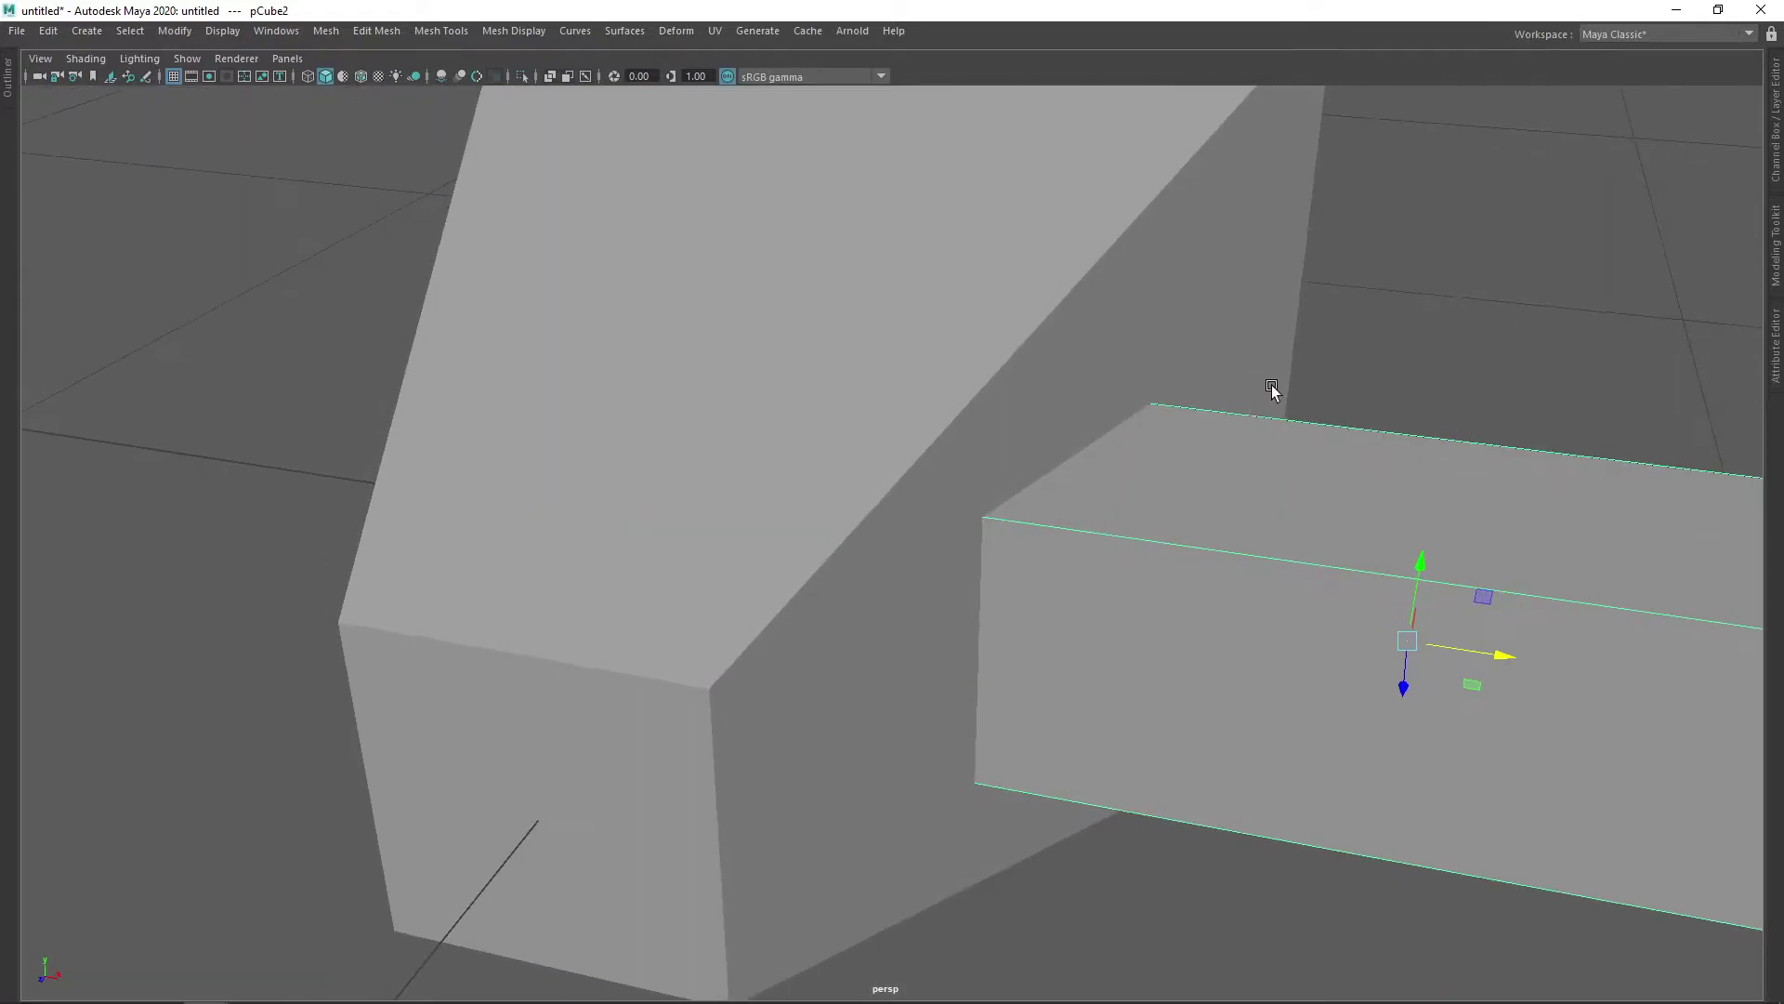
{"action": "right_click_drag", "start_coordinate": [1272, 386], "coordinate": [1008, 382], "text": "alt"}
{"action": "left_click_drag", "start_coordinate": [1008, 382], "coordinate": [1223, 421], "text": "alt"}
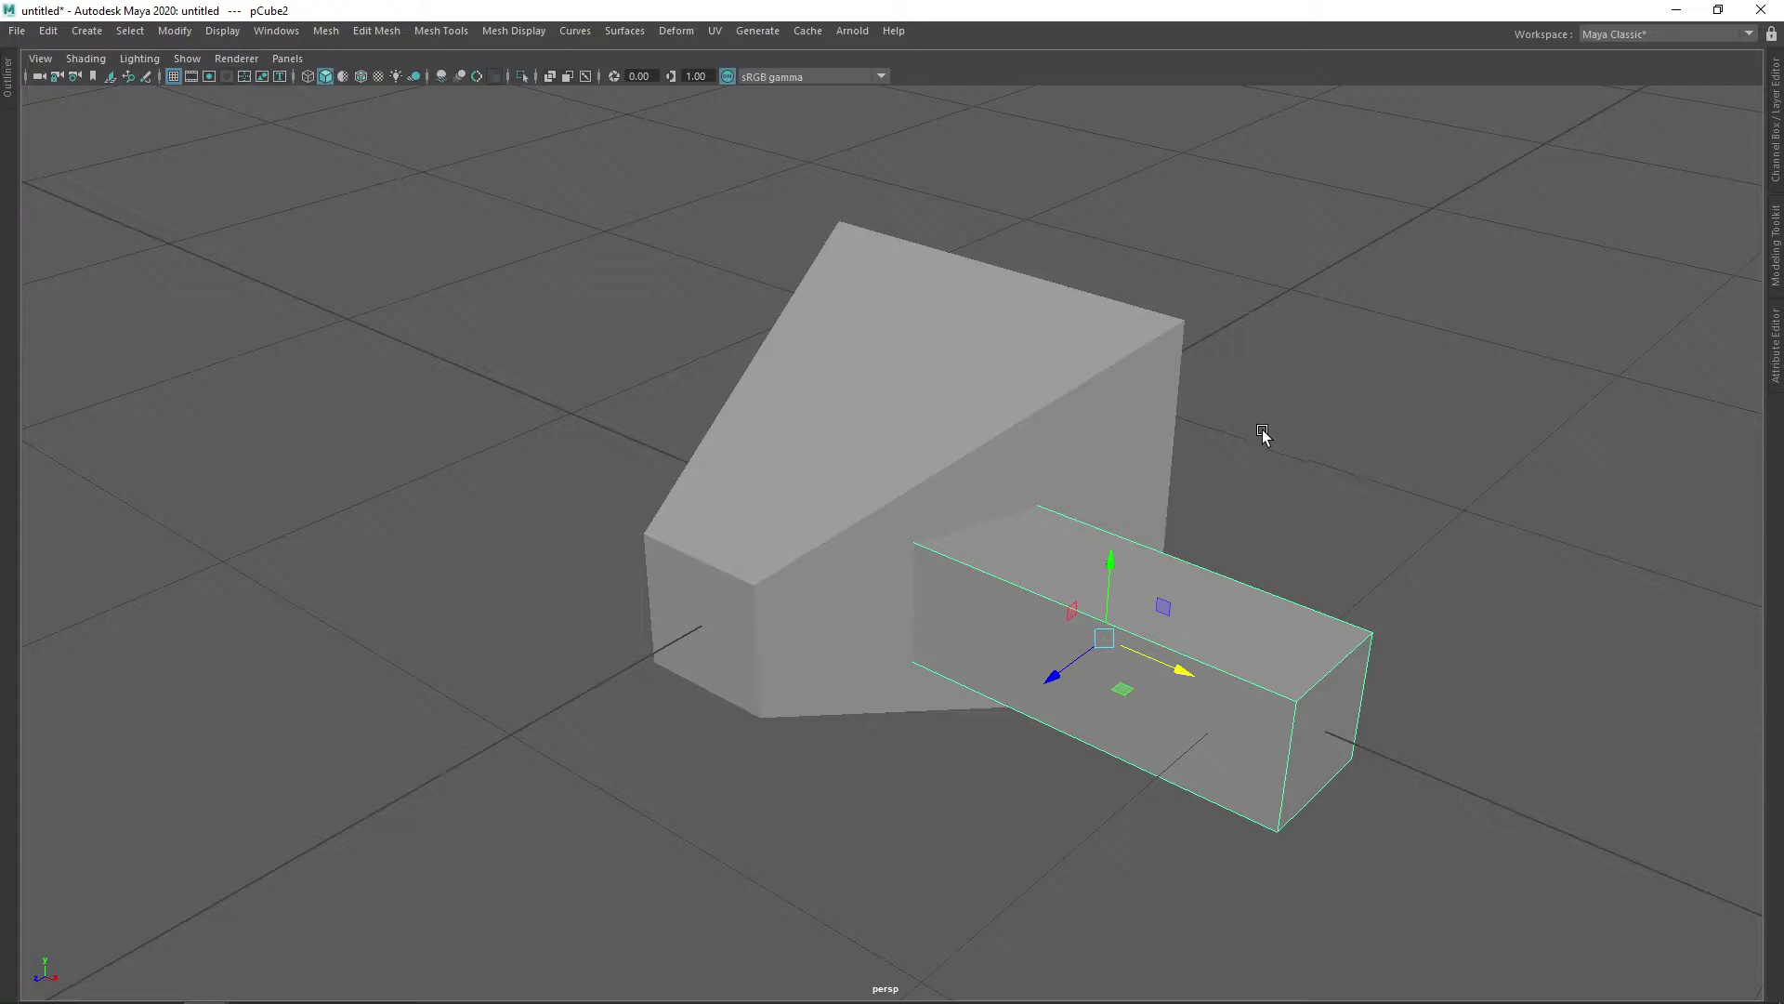
Step: Delete both the bar and the tapered block from the scene
{"action": "left_click_drag", "start_coordinate": [1107, 427], "coordinate": [1195, 462], "text": "alt"}
{"action": "left_click", "coordinate": [751, 571]}
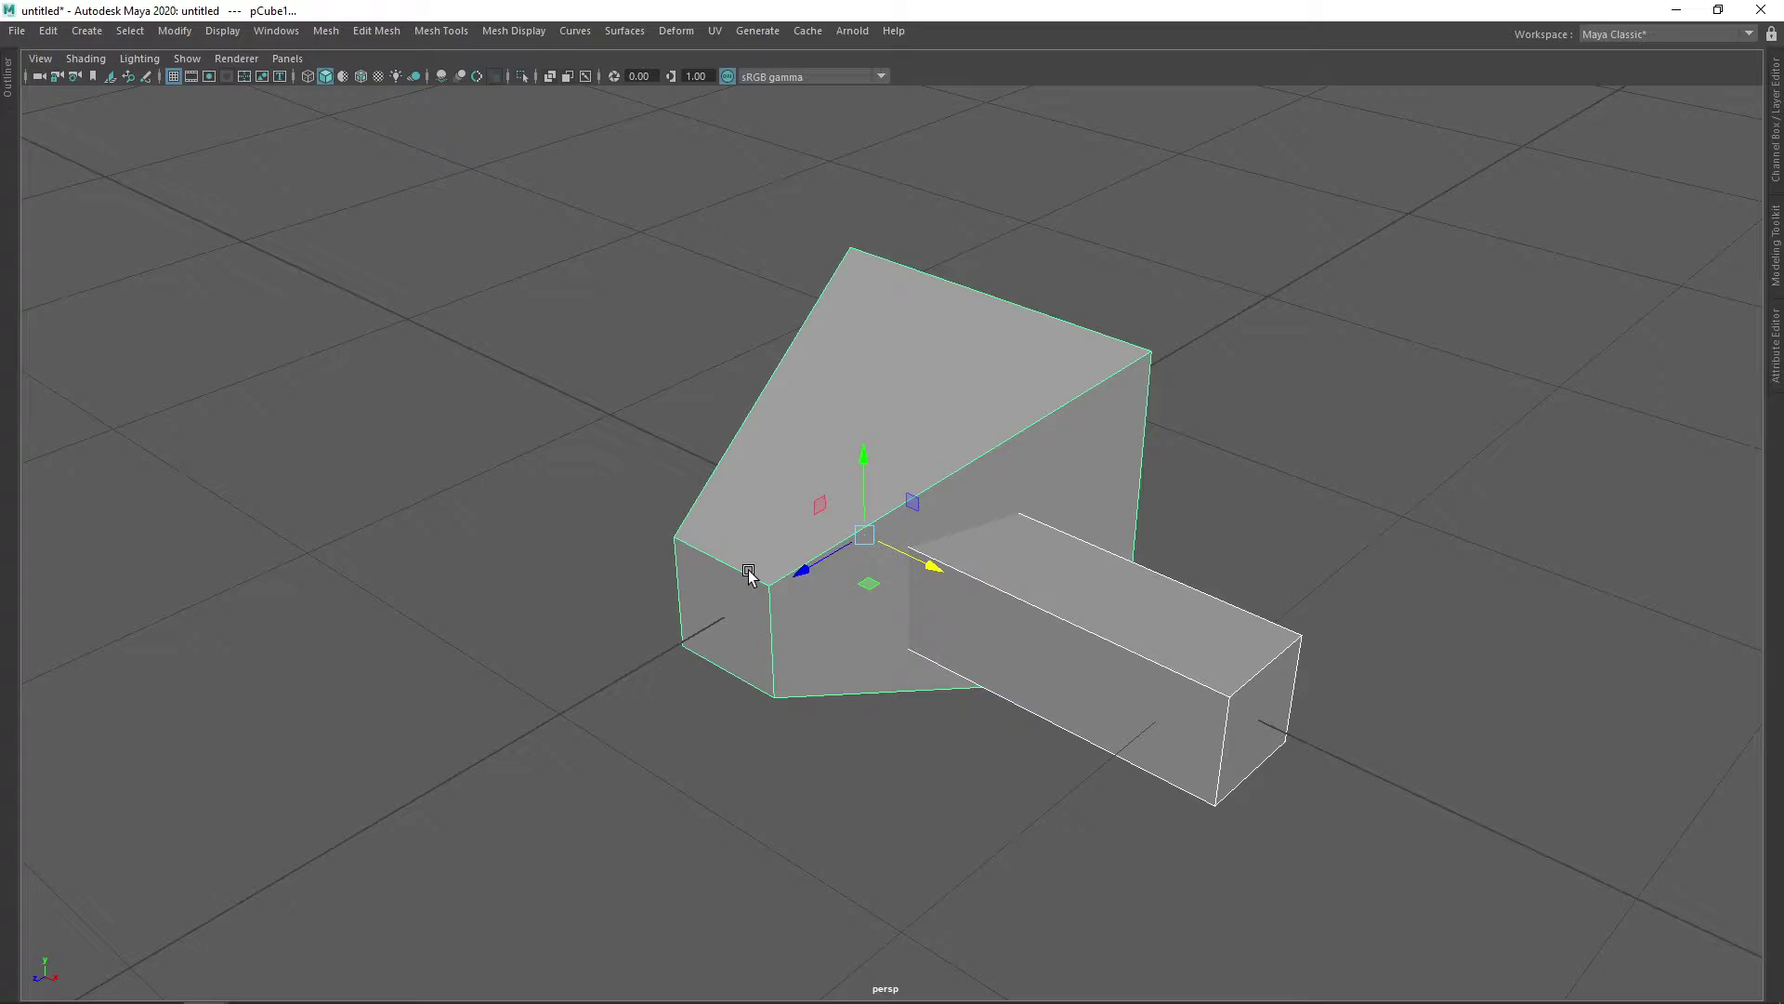
{"action": "key", "text": "Delete"}
Step: Create a polygon sphere at the origin of the empty scene
{"action": "key", "text": "space"}
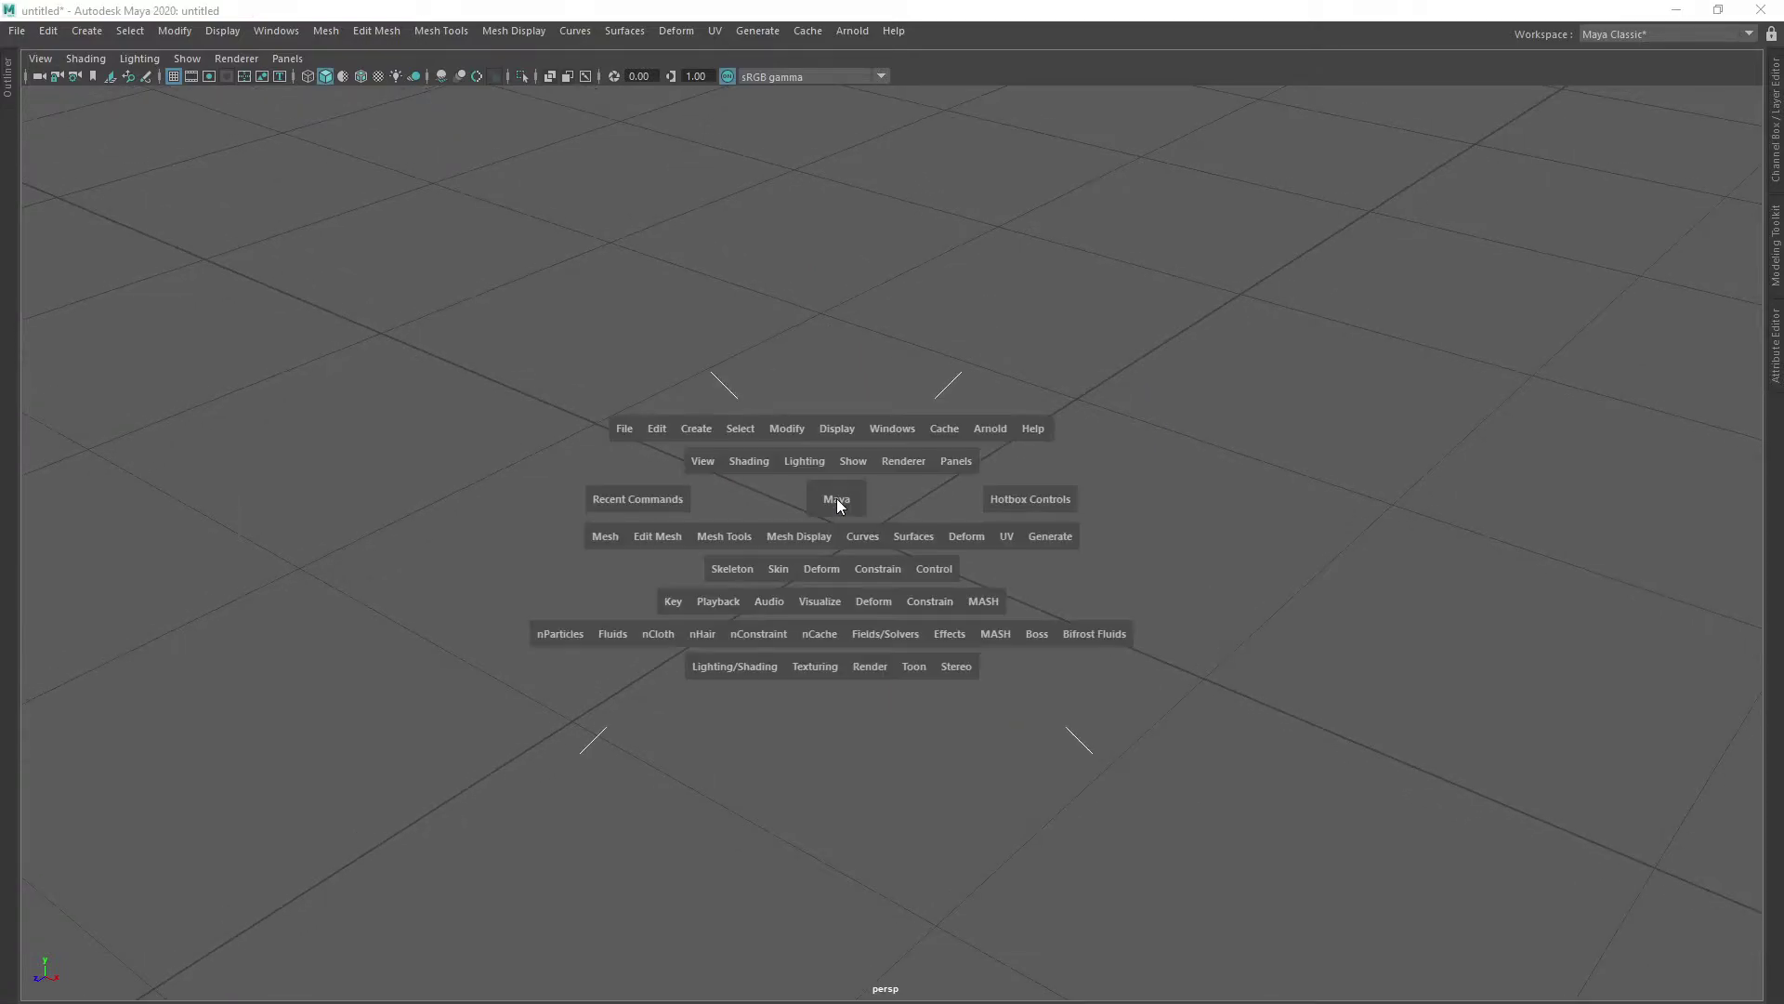
{"action": "left_click", "coordinate": [712, 433]}
{"action": "mouse_move", "coordinate": [743, 498]}
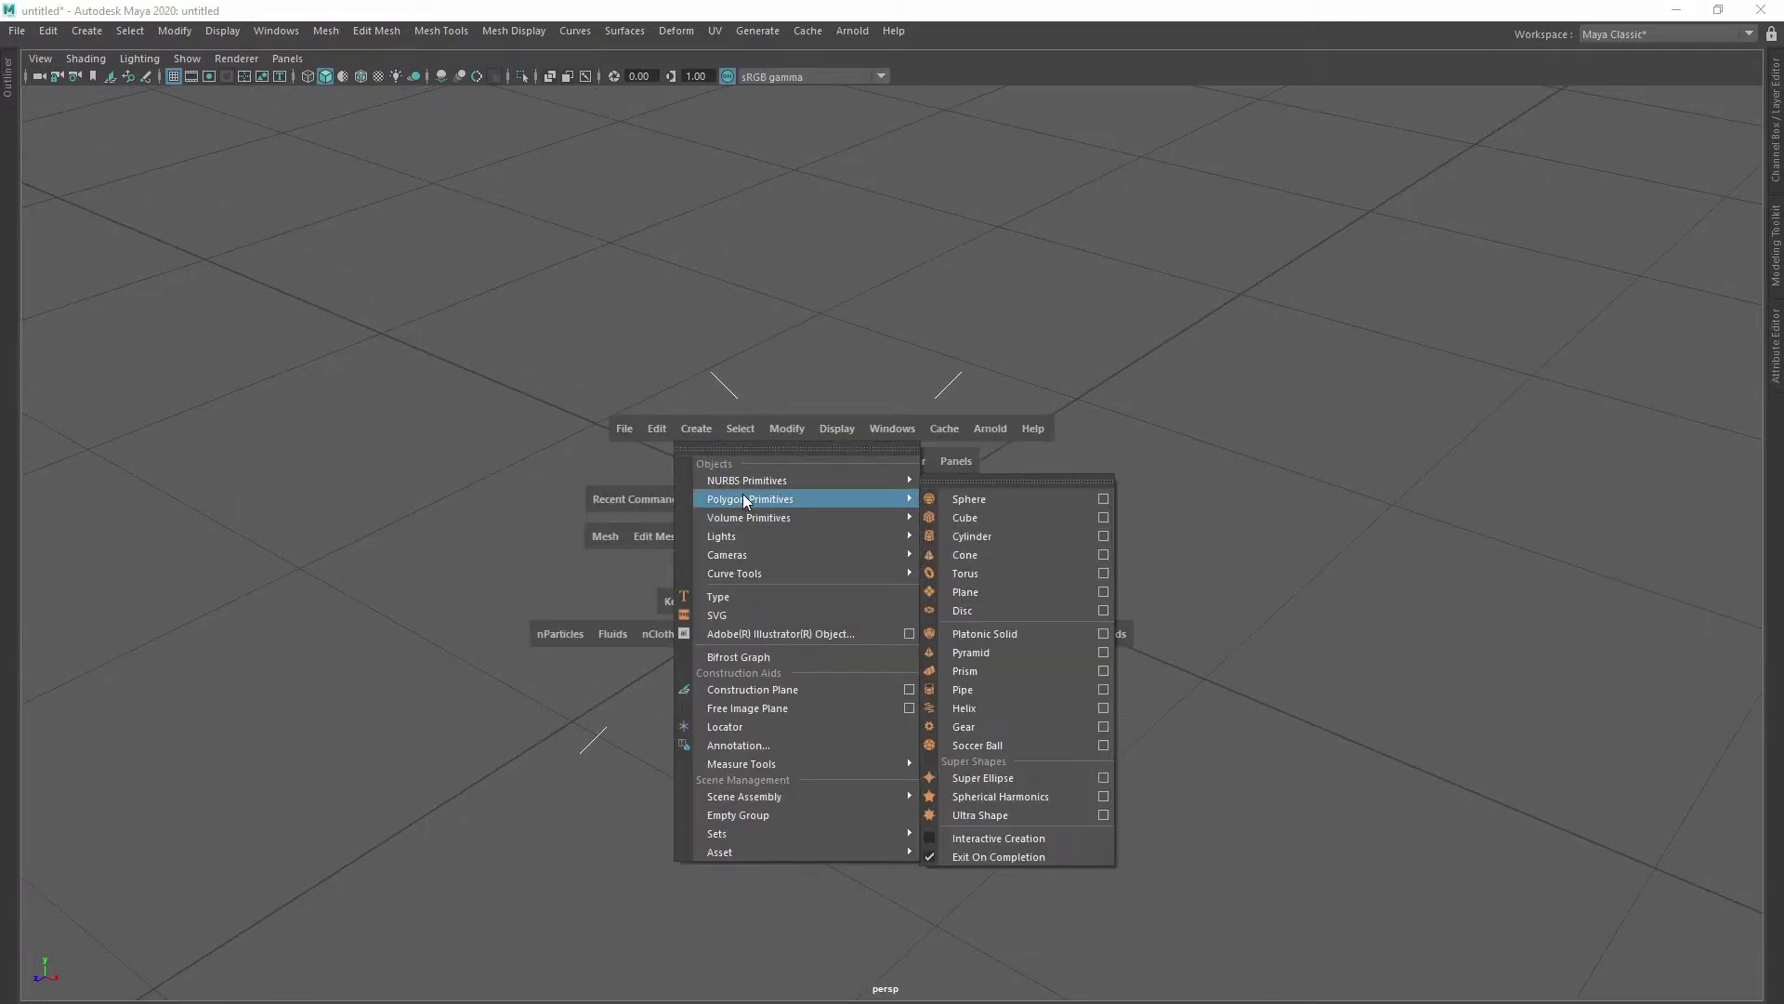
{"action": "left_click", "coordinate": [968, 499]}
{"action": "scroll", "coordinate": [929, 532], "scroll_direction": "down", "scroll_amount": 2}
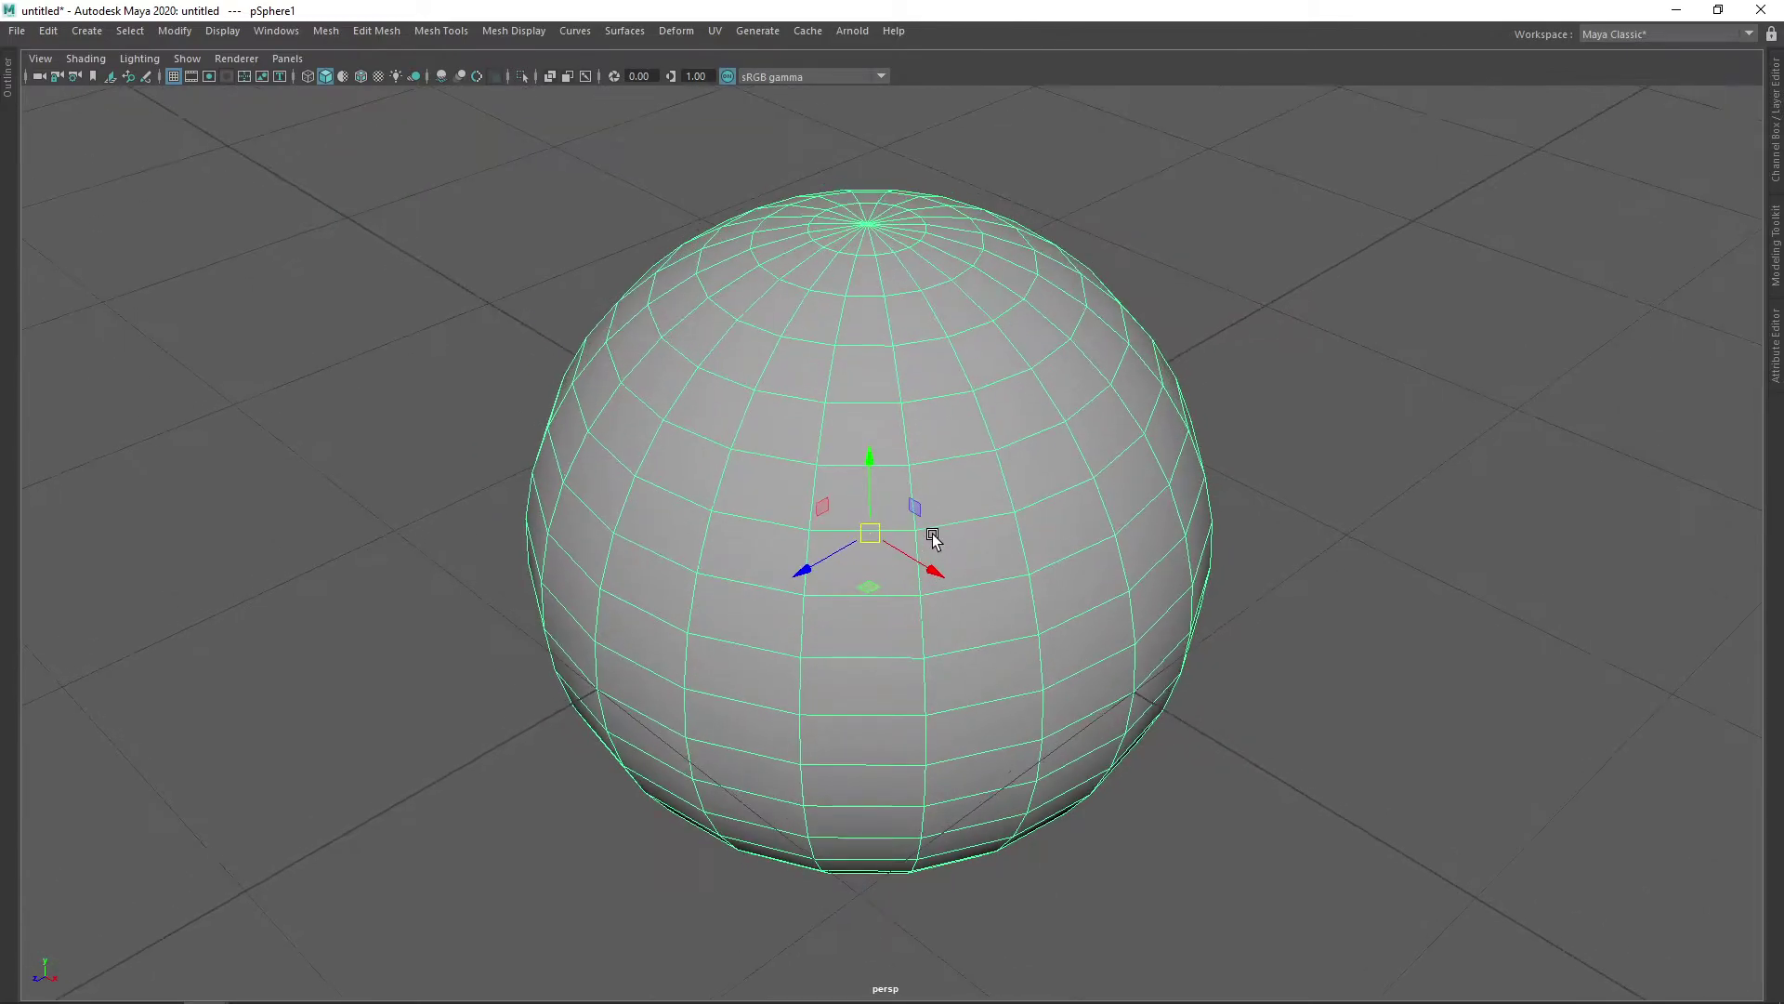
{"action": "left_click_drag", "start_coordinate": [1034, 507], "coordinate": [1045, 457], "text": "alt"}
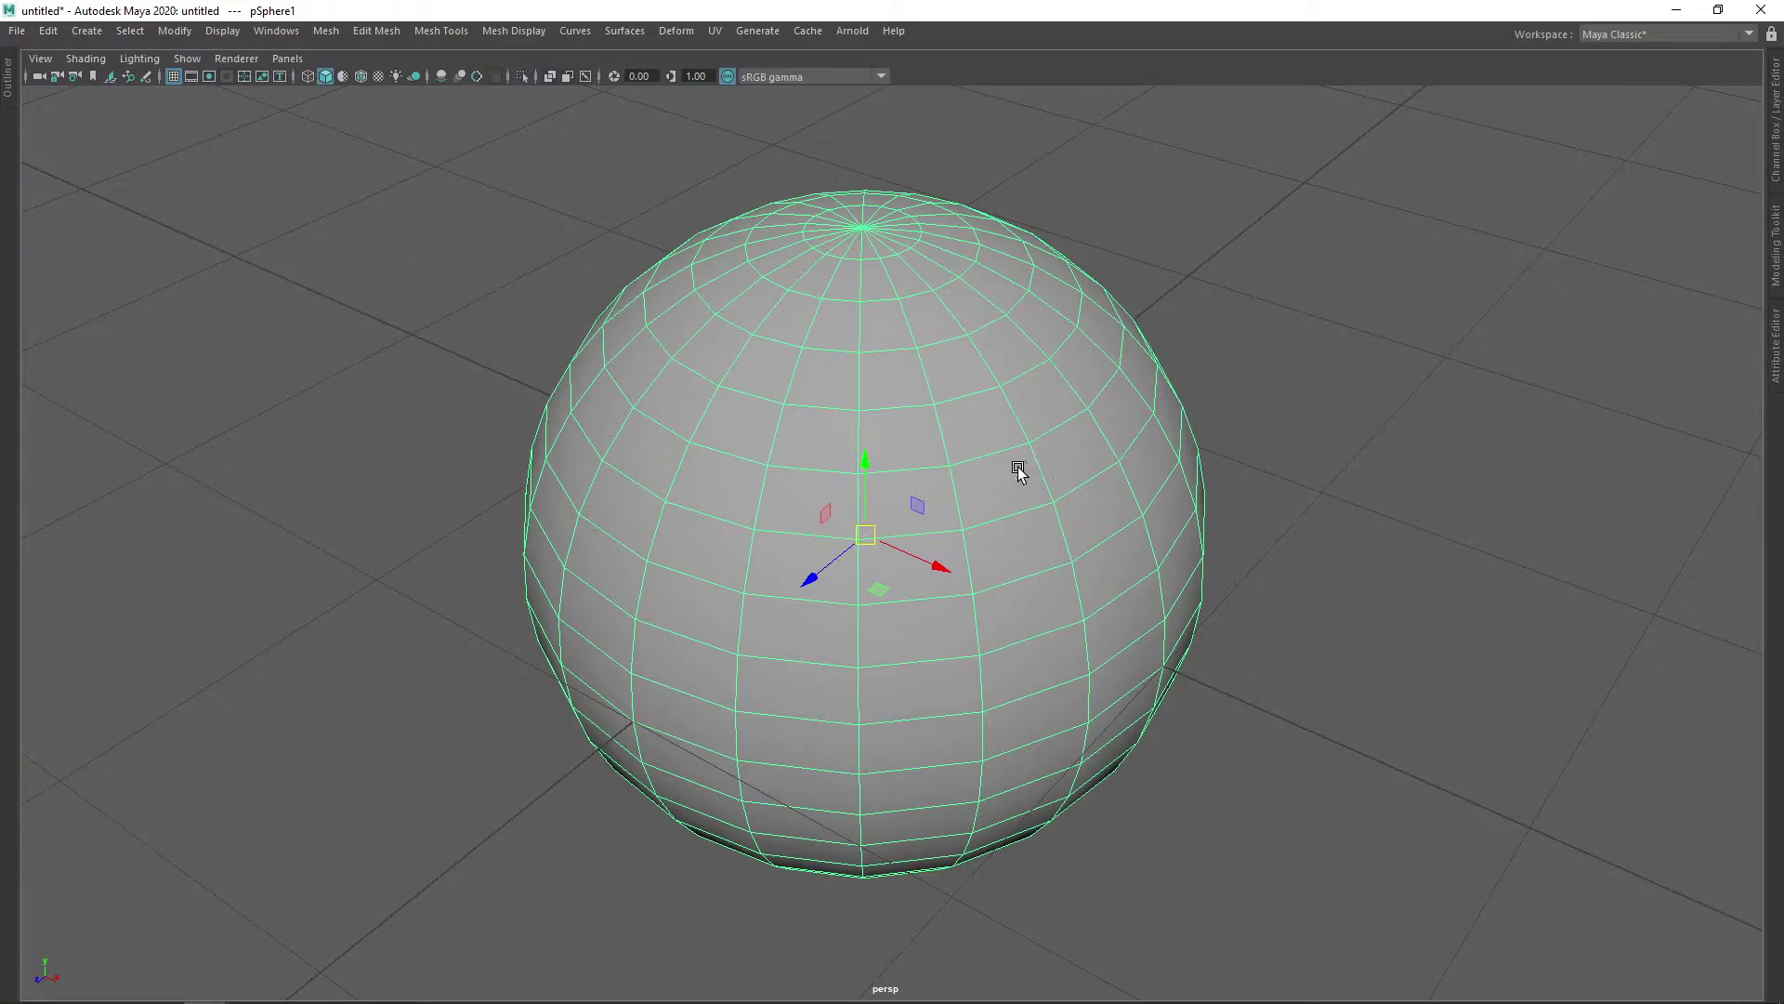
{"action": "mouse_move", "coordinate": [1012, 470]}
{"action": "left_mouse_down", "text": "alt"}
{"action": "mouse_move", "coordinate": [1070, 482]}
{"action": "mouse_move", "coordinate": [1019, 480]}
{"action": "left_mouse_up", "text": "alt"}
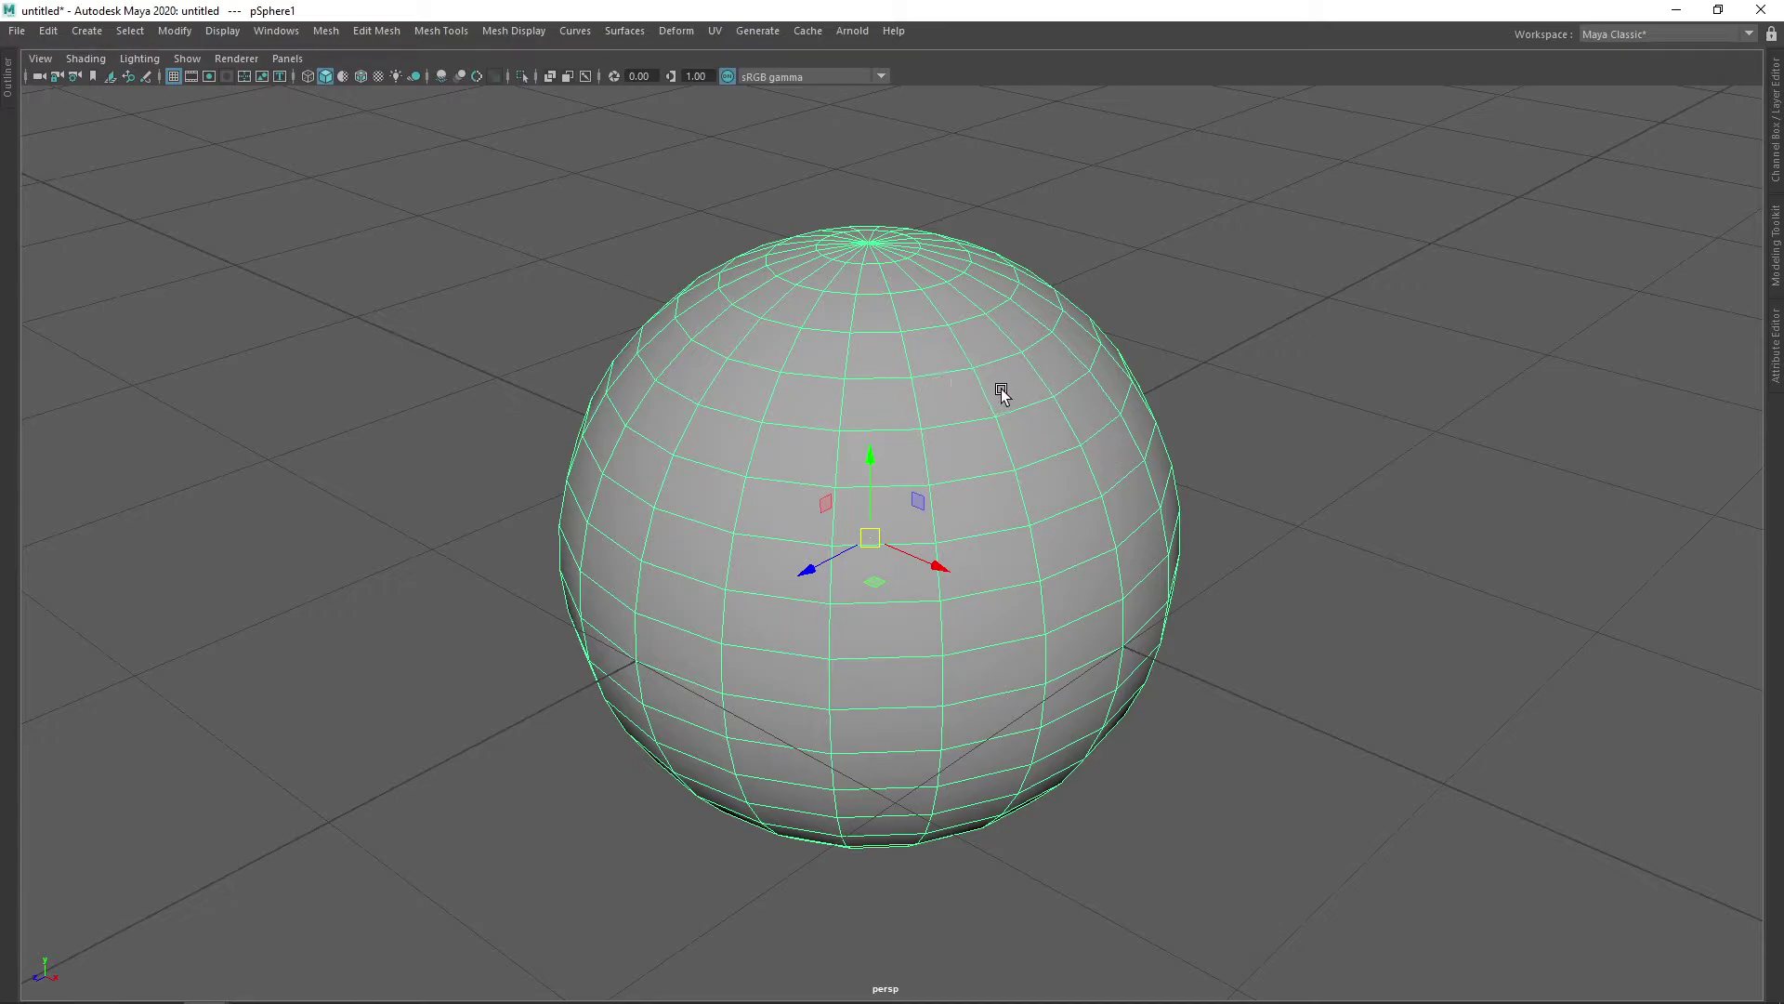
Step: Switch the sphere to face selection and select a single face on its side
{"action": "left_click_drag", "start_coordinate": [1000, 387], "coordinate": [892, 385], "text": "alt"}
{"action": "right_click_drag", "start_coordinate": [906, 386], "coordinate": [908, 439]}
{"action": "left_click_drag", "start_coordinate": [938, 420], "coordinate": [1131, 486], "text": "alt"}
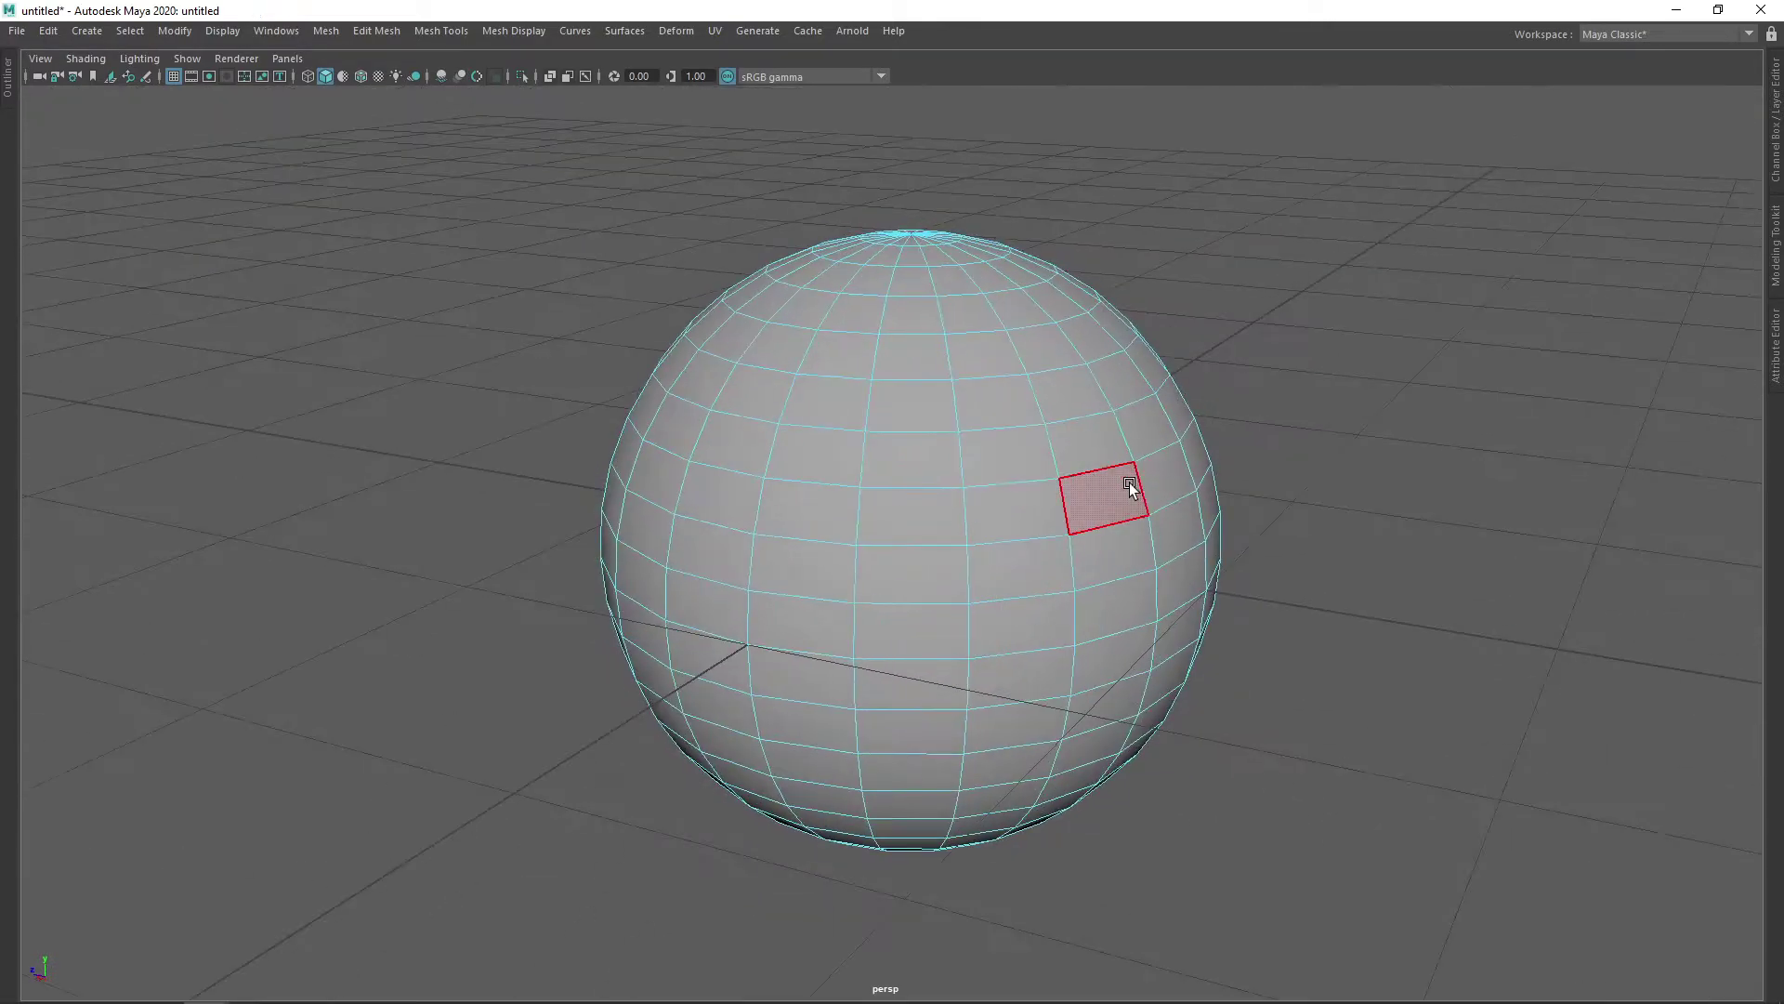
{"action": "left_click", "coordinate": [1131, 486]}
{"action": "left_click_drag", "start_coordinate": [1007, 562], "coordinate": [836, 515], "text": "alt"}
{"action": "left_click_drag", "start_coordinate": [1258, 515], "coordinate": [1137, 502], "text": "alt"}
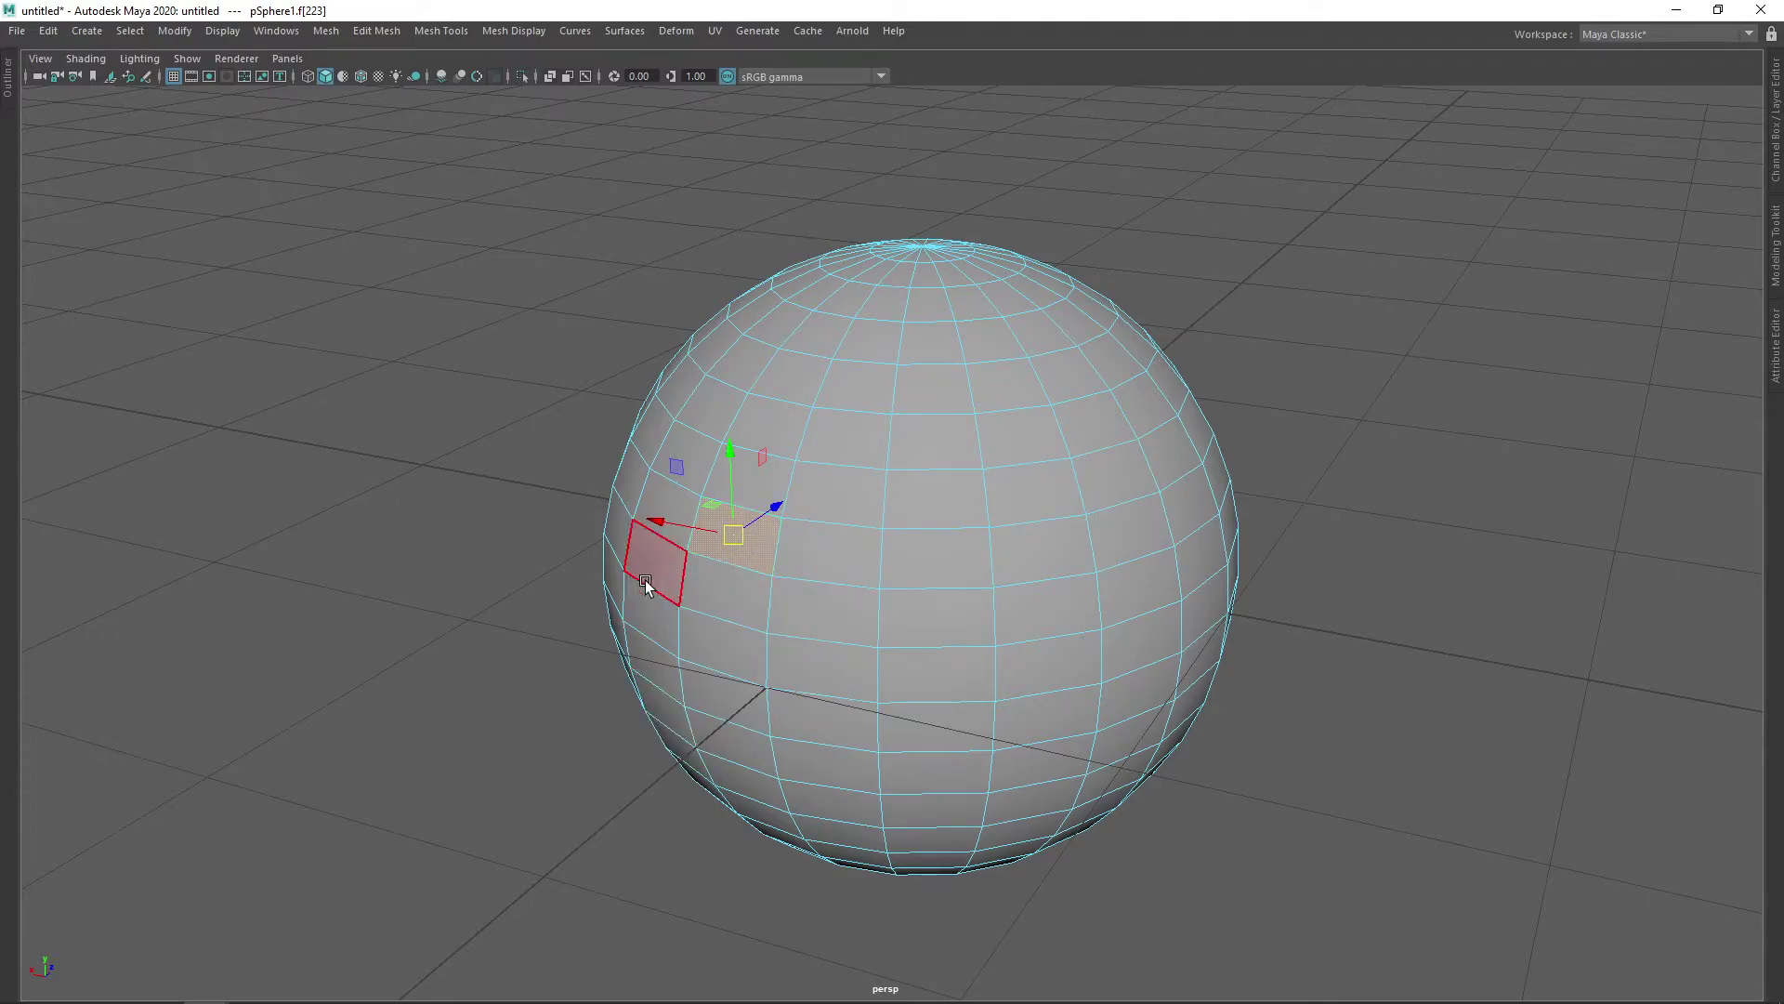
Step: Leave face selection on the sphere, return to object mode and select the whole sphere
{"action": "left_click_drag", "start_coordinate": [645, 577], "coordinate": [1259, 538], "text": "alt"}
{"action": "key", "text": "q"}
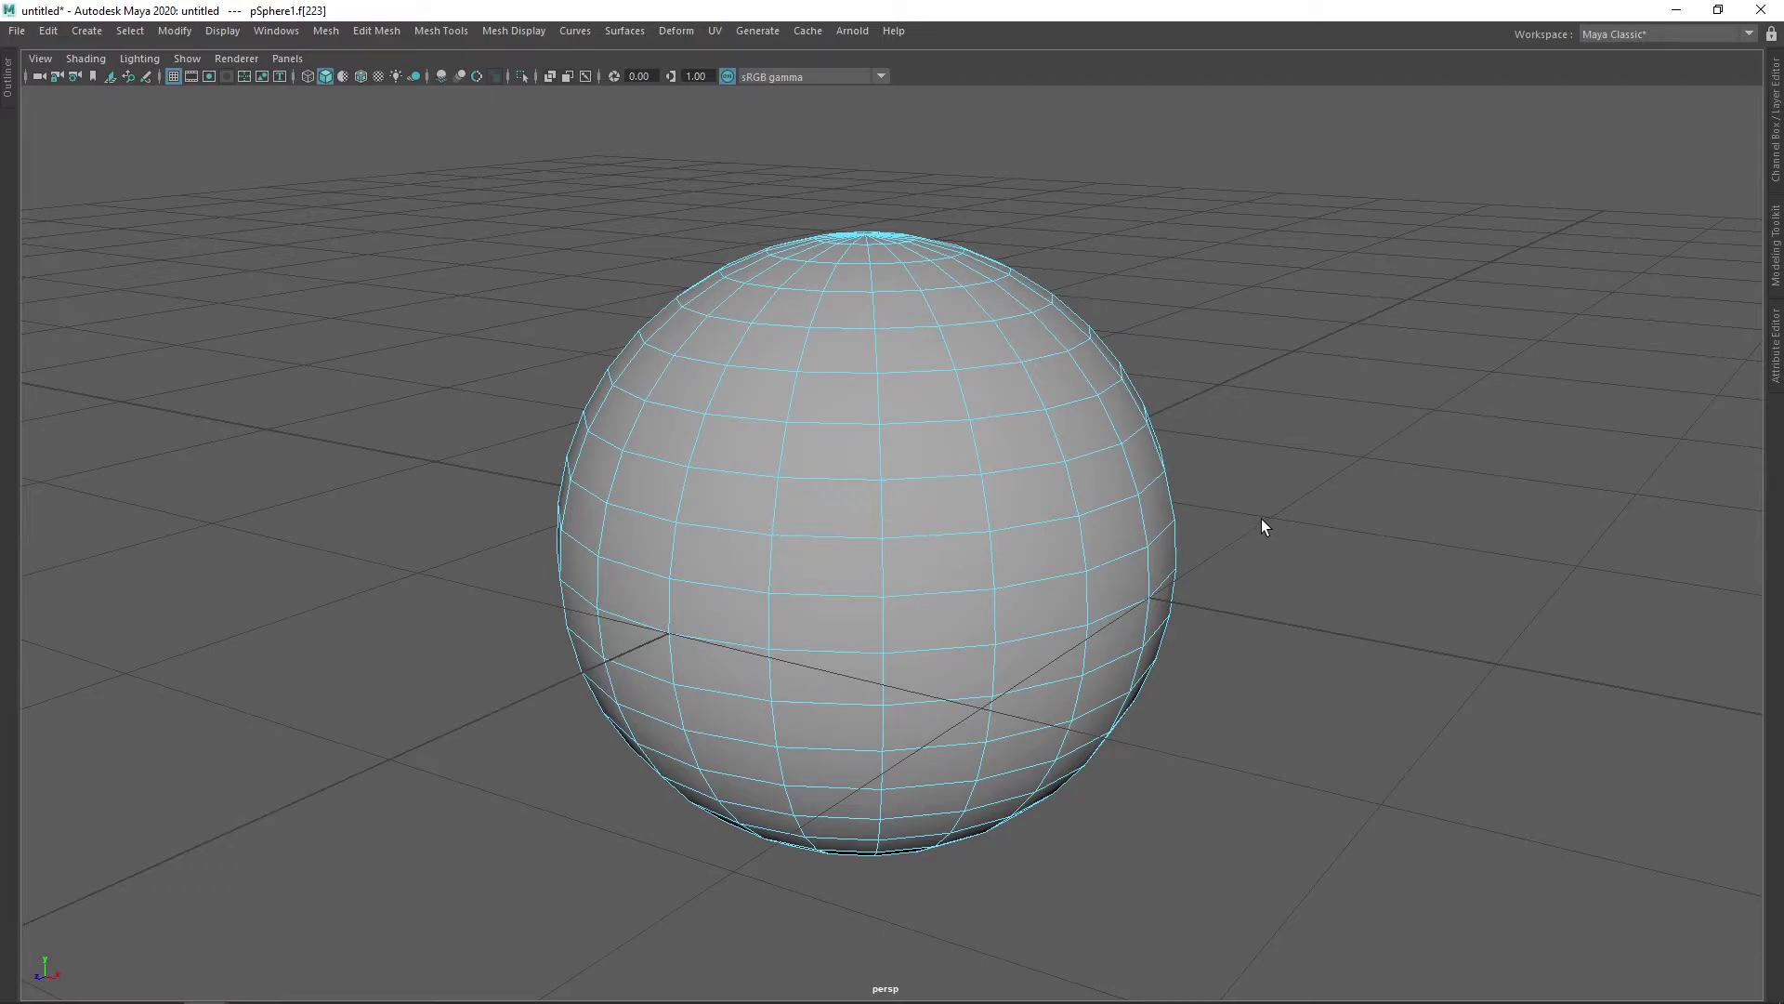
{"action": "left_click_drag", "start_coordinate": [1262, 526], "coordinate": [1223, 544], "text": "alt"}
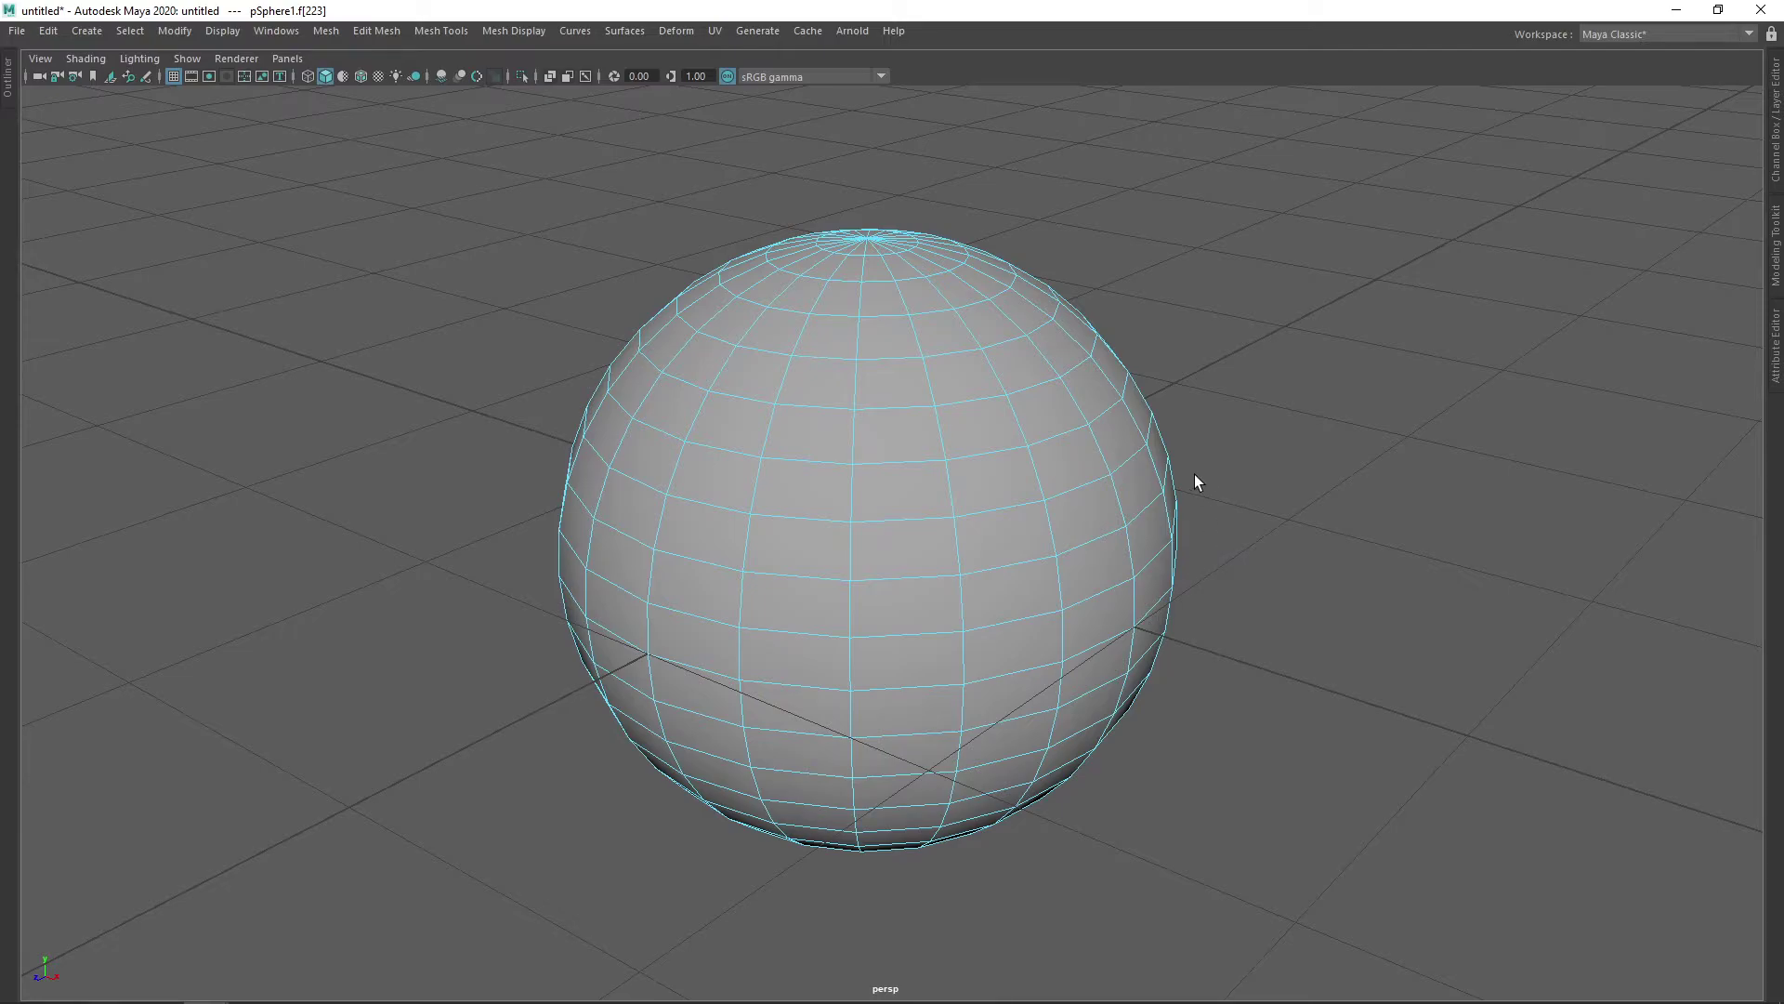
{"action": "mouse_move", "coordinate": [1195, 483]}
{"action": "left_mouse_down", "text": "alt"}
{"action": "mouse_move", "coordinate": [1140, 490]}
{"action": "mouse_move", "coordinate": [1173, 474]}
{"action": "left_mouse_up", "text": "alt"}
{"action": "right_click_drag", "start_coordinate": [1031, 414], "coordinate": [1125, 315]}
{"action": "left_click_drag", "start_coordinate": [1125, 315], "coordinate": [1172, 348], "text": "alt"}
{"action": "left_click", "coordinate": [1173, 347]}
{"action": "left_click", "coordinate": [1071, 360]}
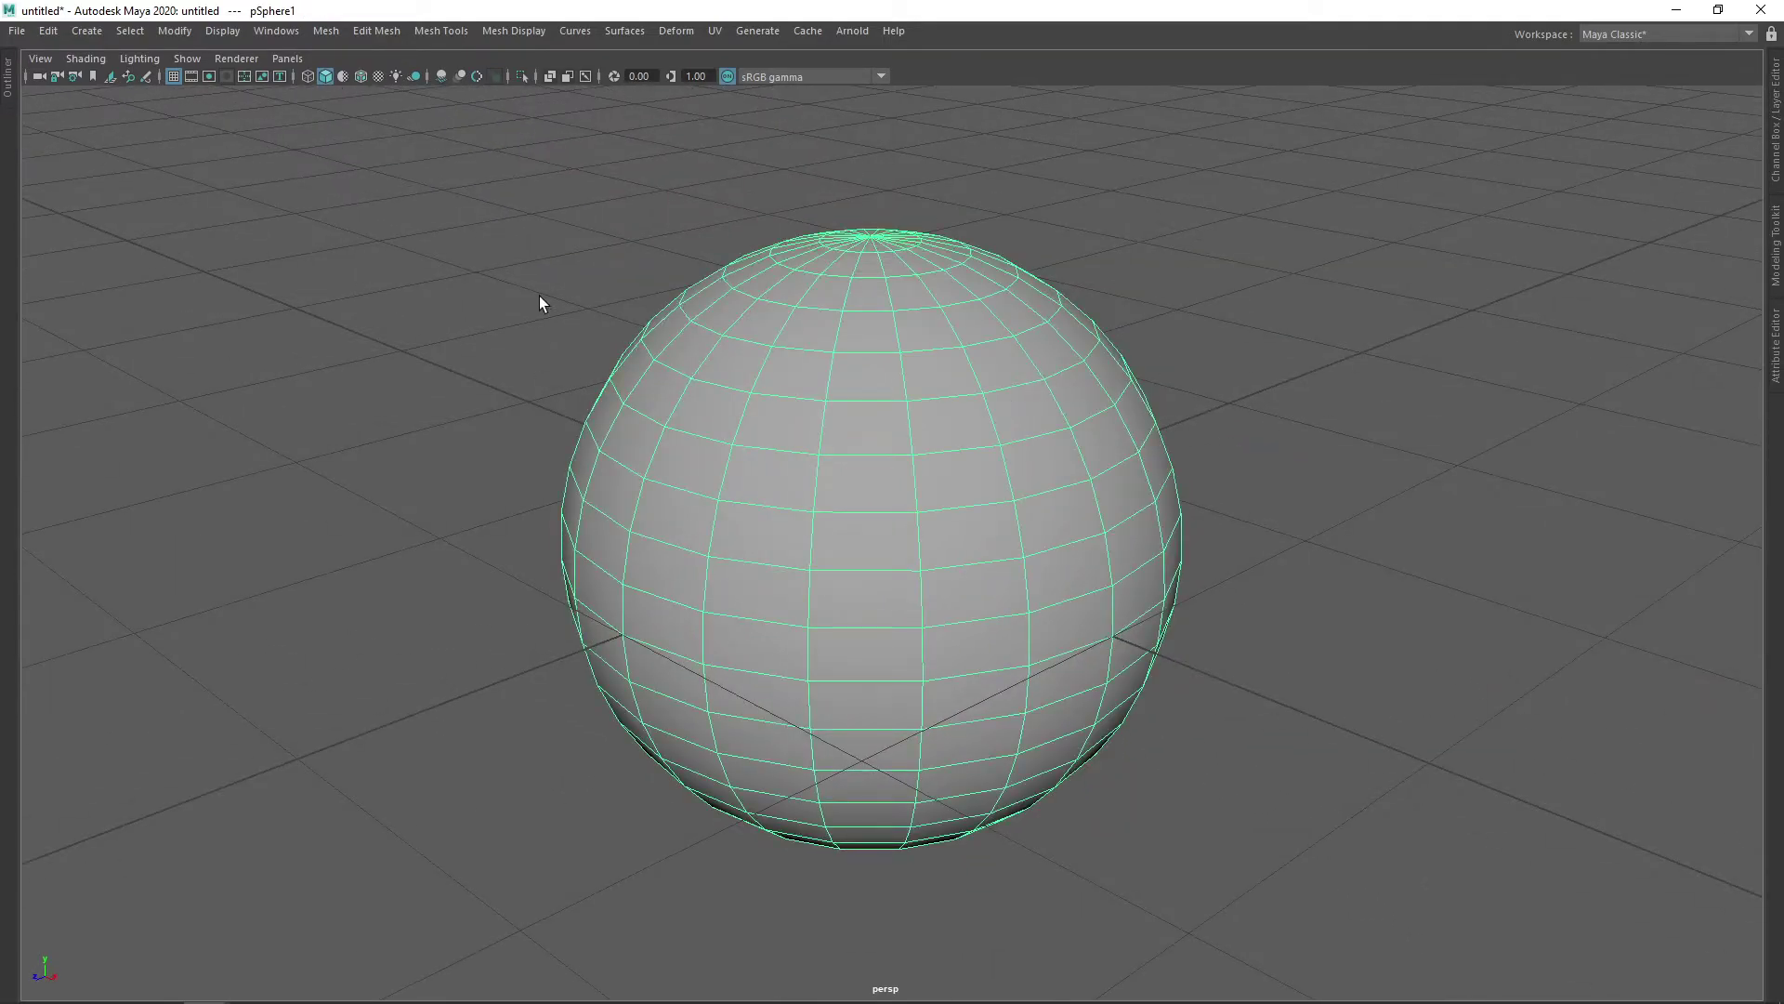
Step: Turn on backface culling in the polygon display of the selected sphere
{"action": "key", "text": "space"}
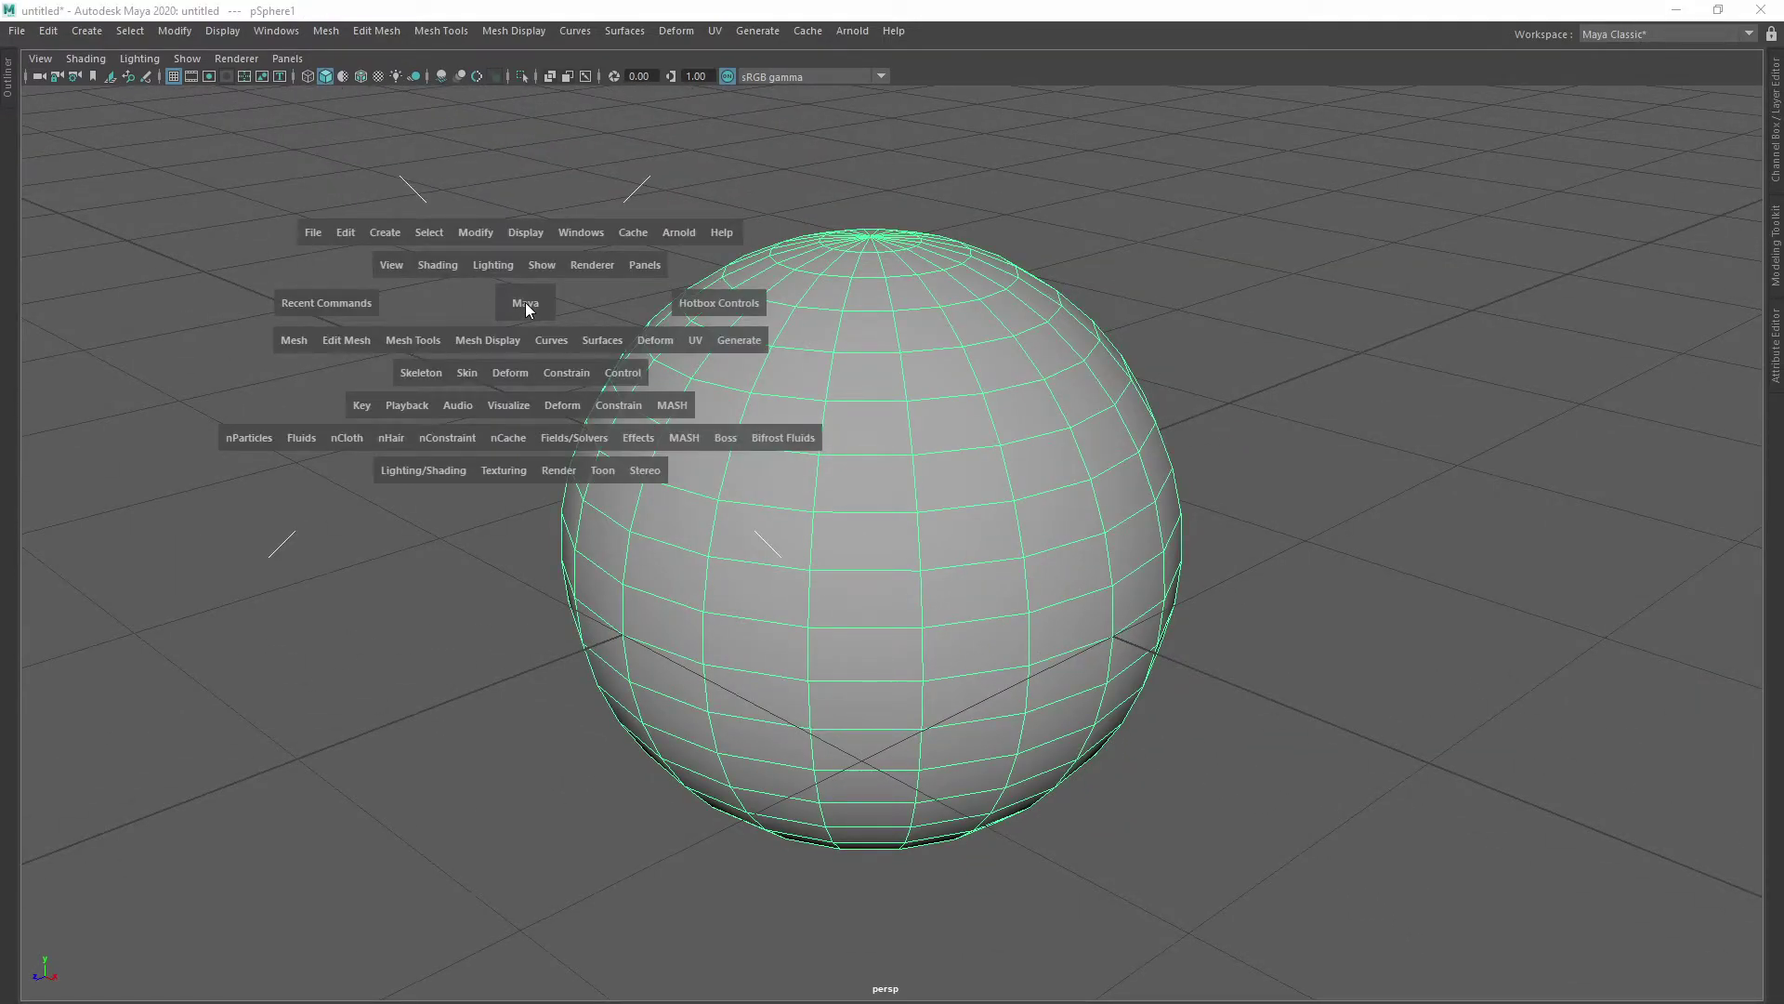
{"action": "left_click", "coordinate": [530, 232]}
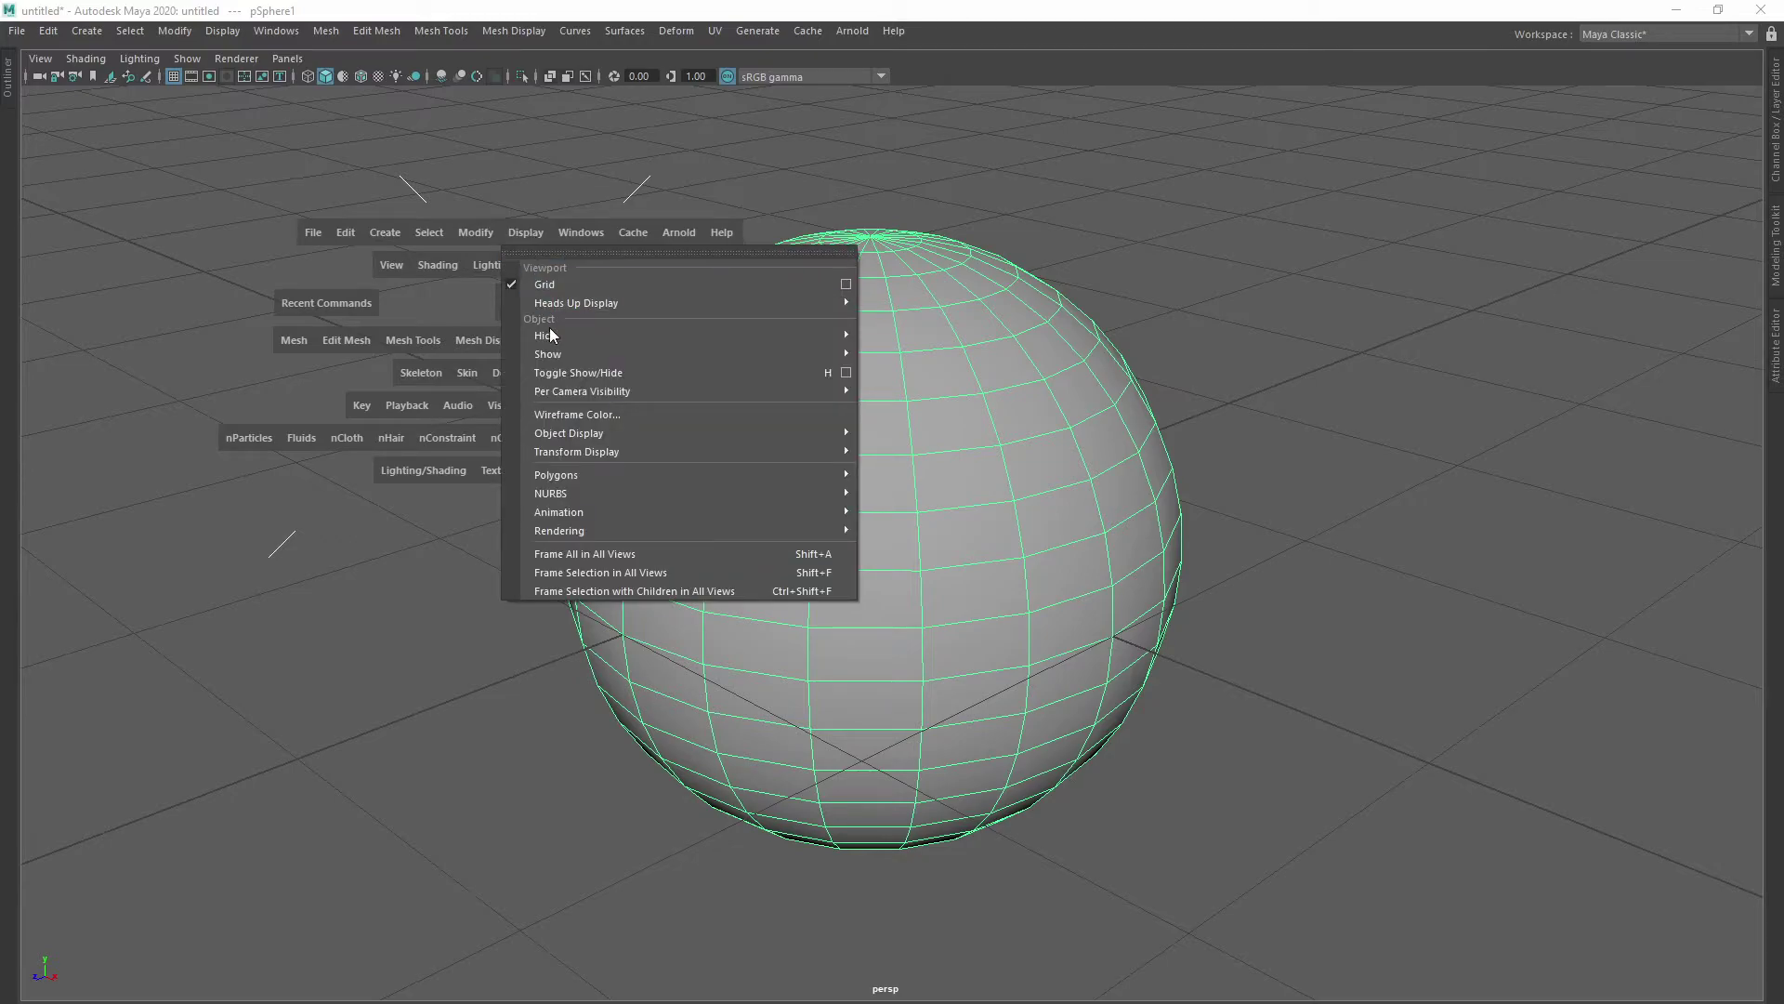
{"action": "mouse_move", "coordinate": [609, 478]}
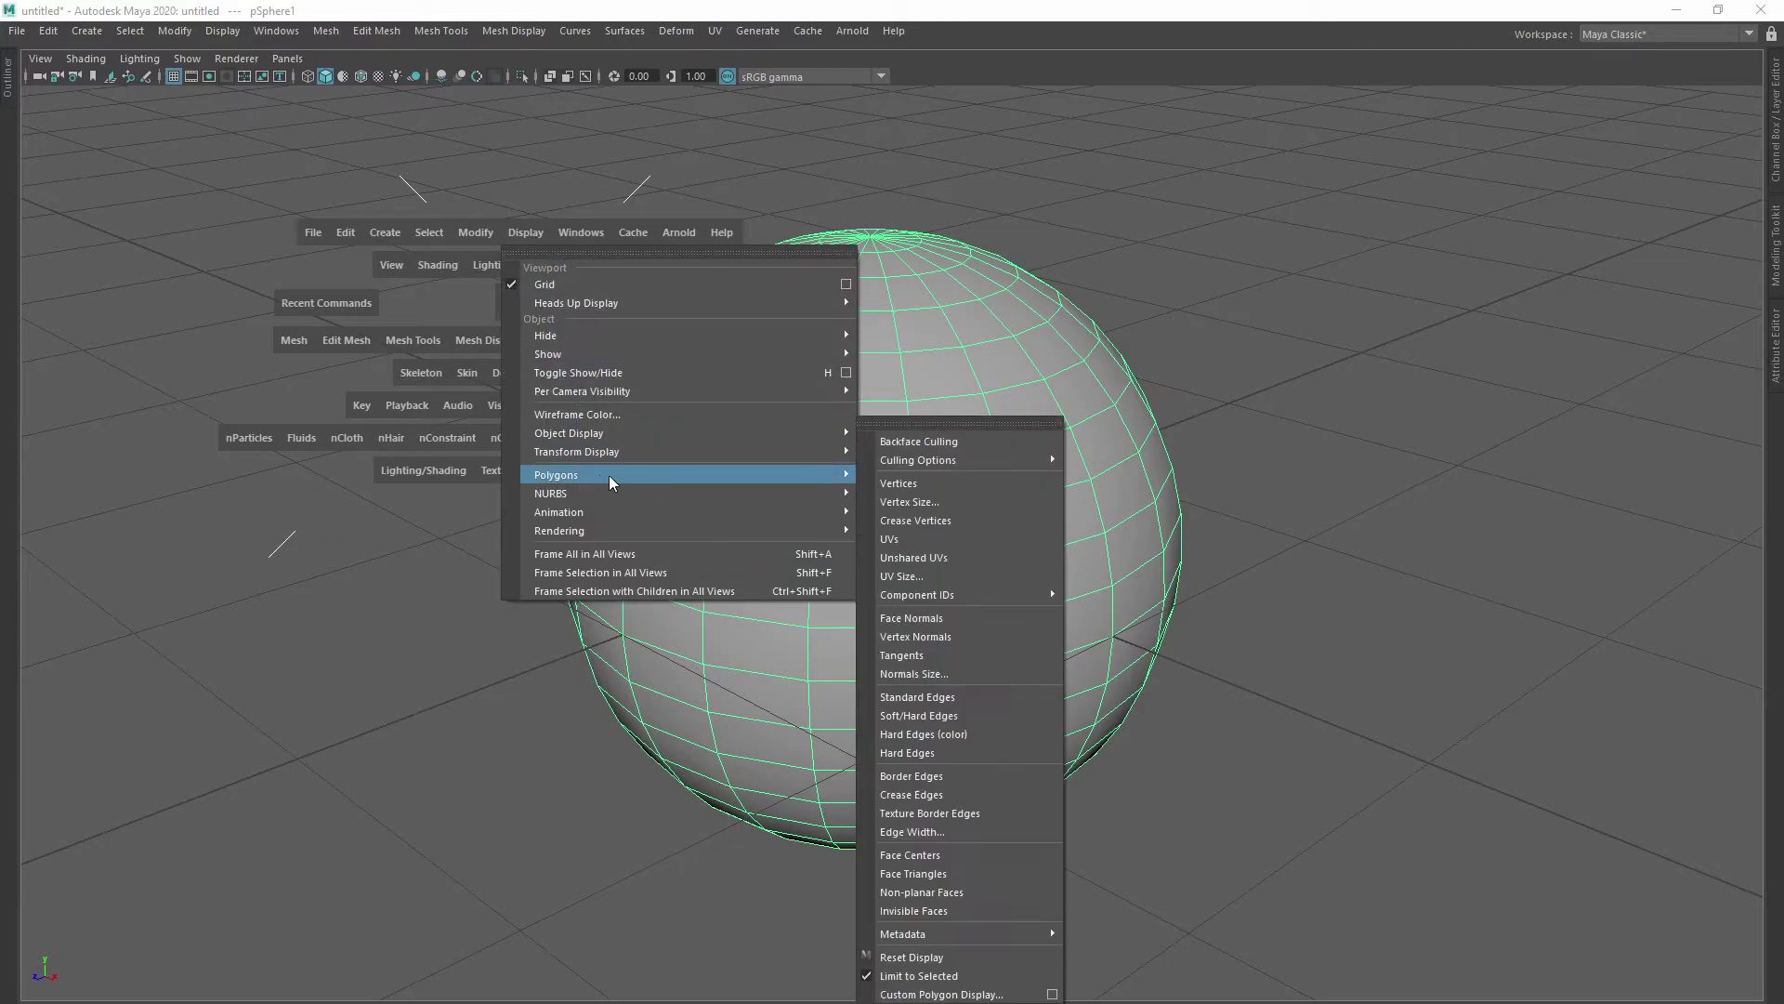
{"action": "left_click", "coordinate": [929, 442]}
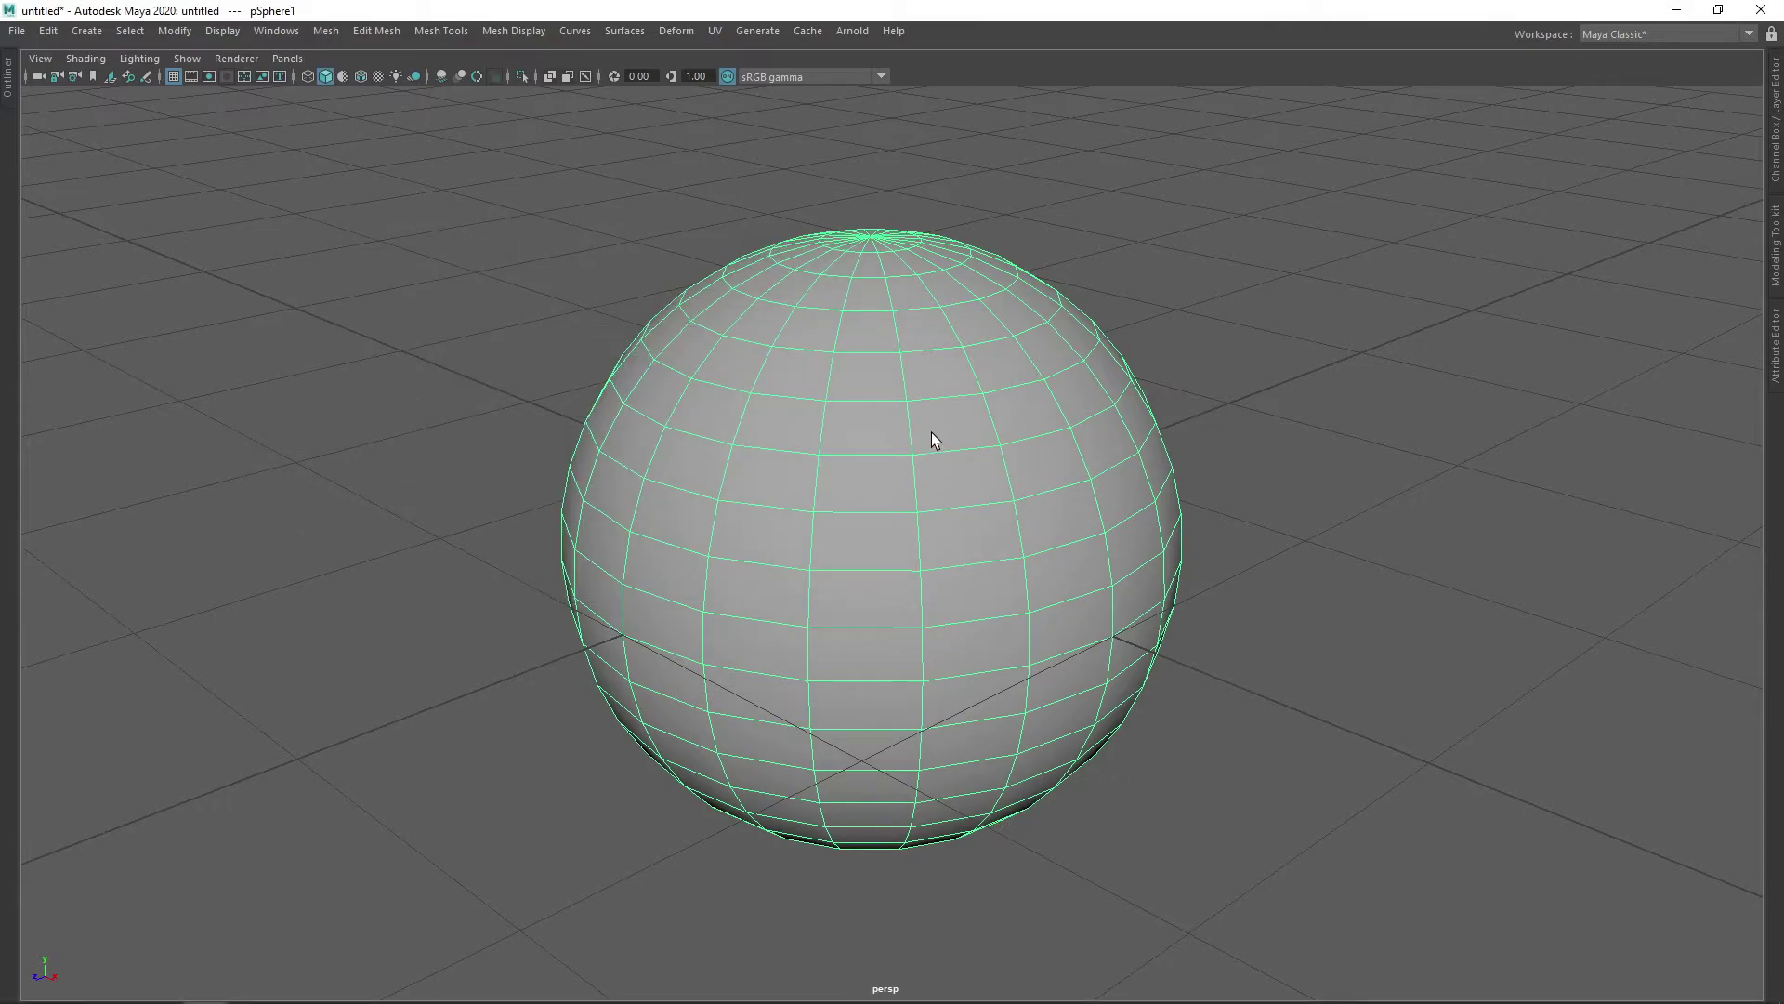
Step: Switch the sphere to face selection, select a large block of faces on its upper side and delete them
{"action": "left_click_drag", "start_coordinate": [929, 433], "coordinate": [901, 461], "text": "alt"}
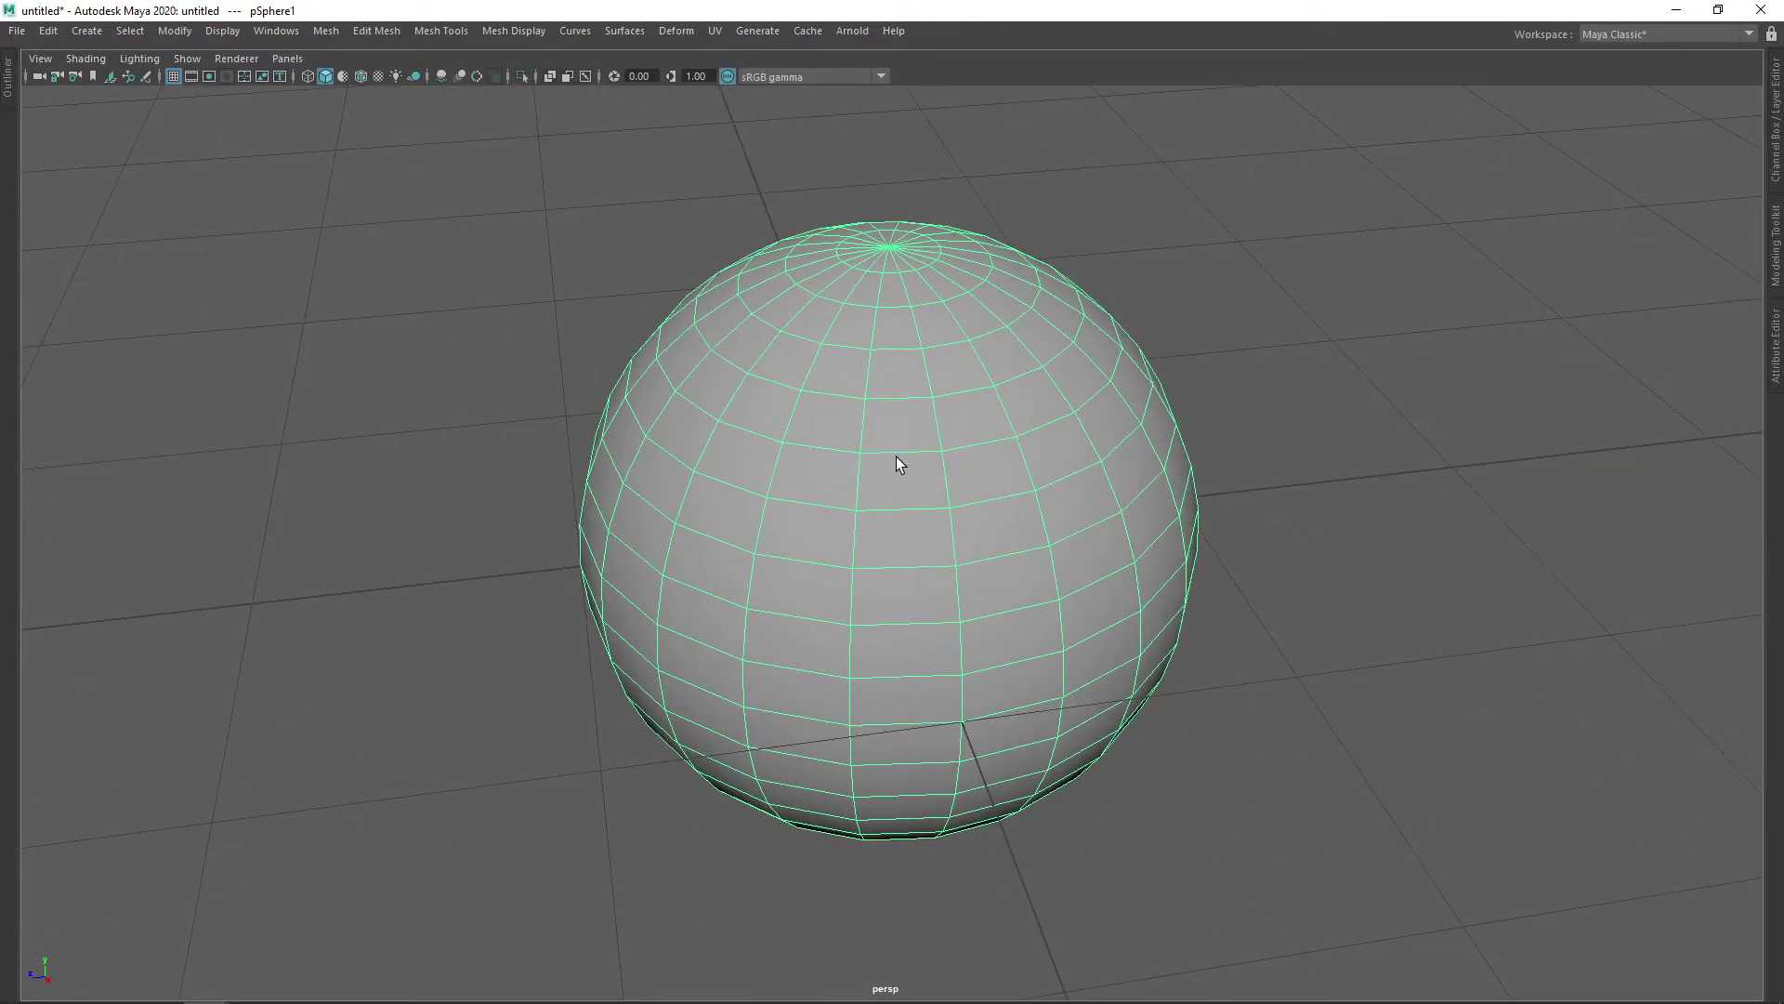
{"action": "left_click_drag", "start_coordinate": [896, 455], "coordinate": [967, 374], "text": "alt"}
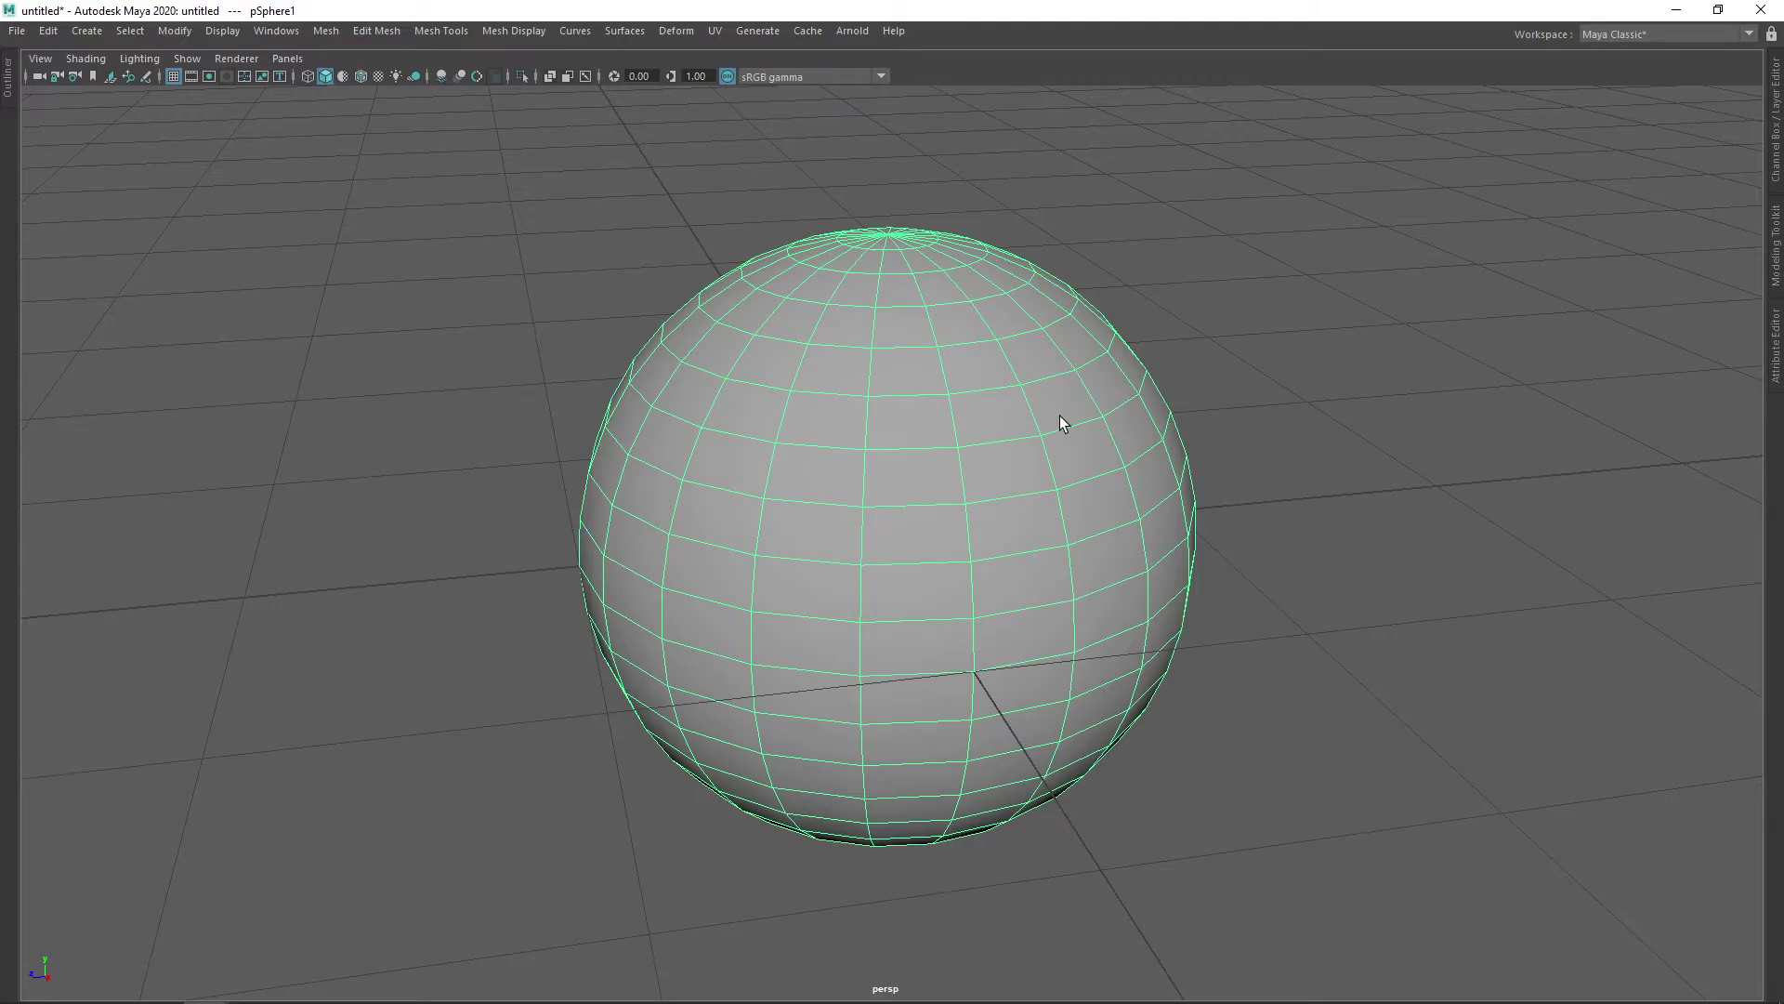
{"action": "left_click_drag", "start_coordinate": [1046, 433], "coordinate": [984, 434], "text": "alt"}
{"action": "key", "text": "w"}
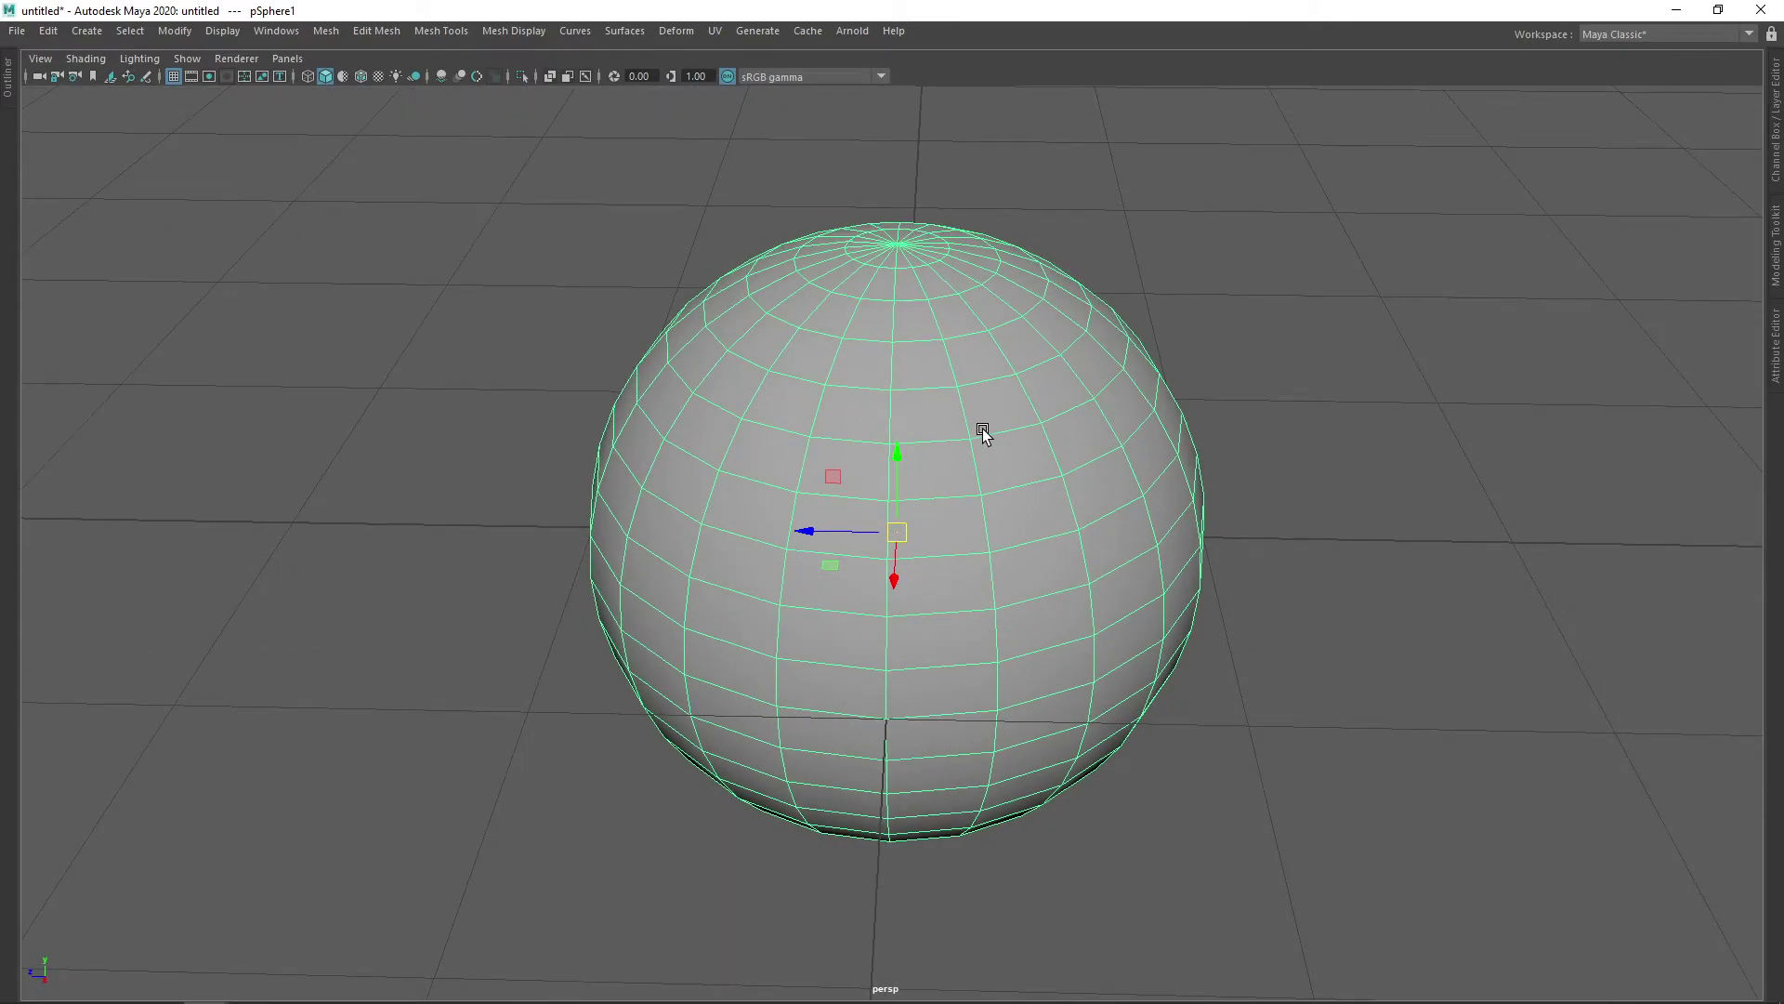
{"action": "left_click_drag", "start_coordinate": [884, 438], "coordinate": [798, 430], "text": "alt"}
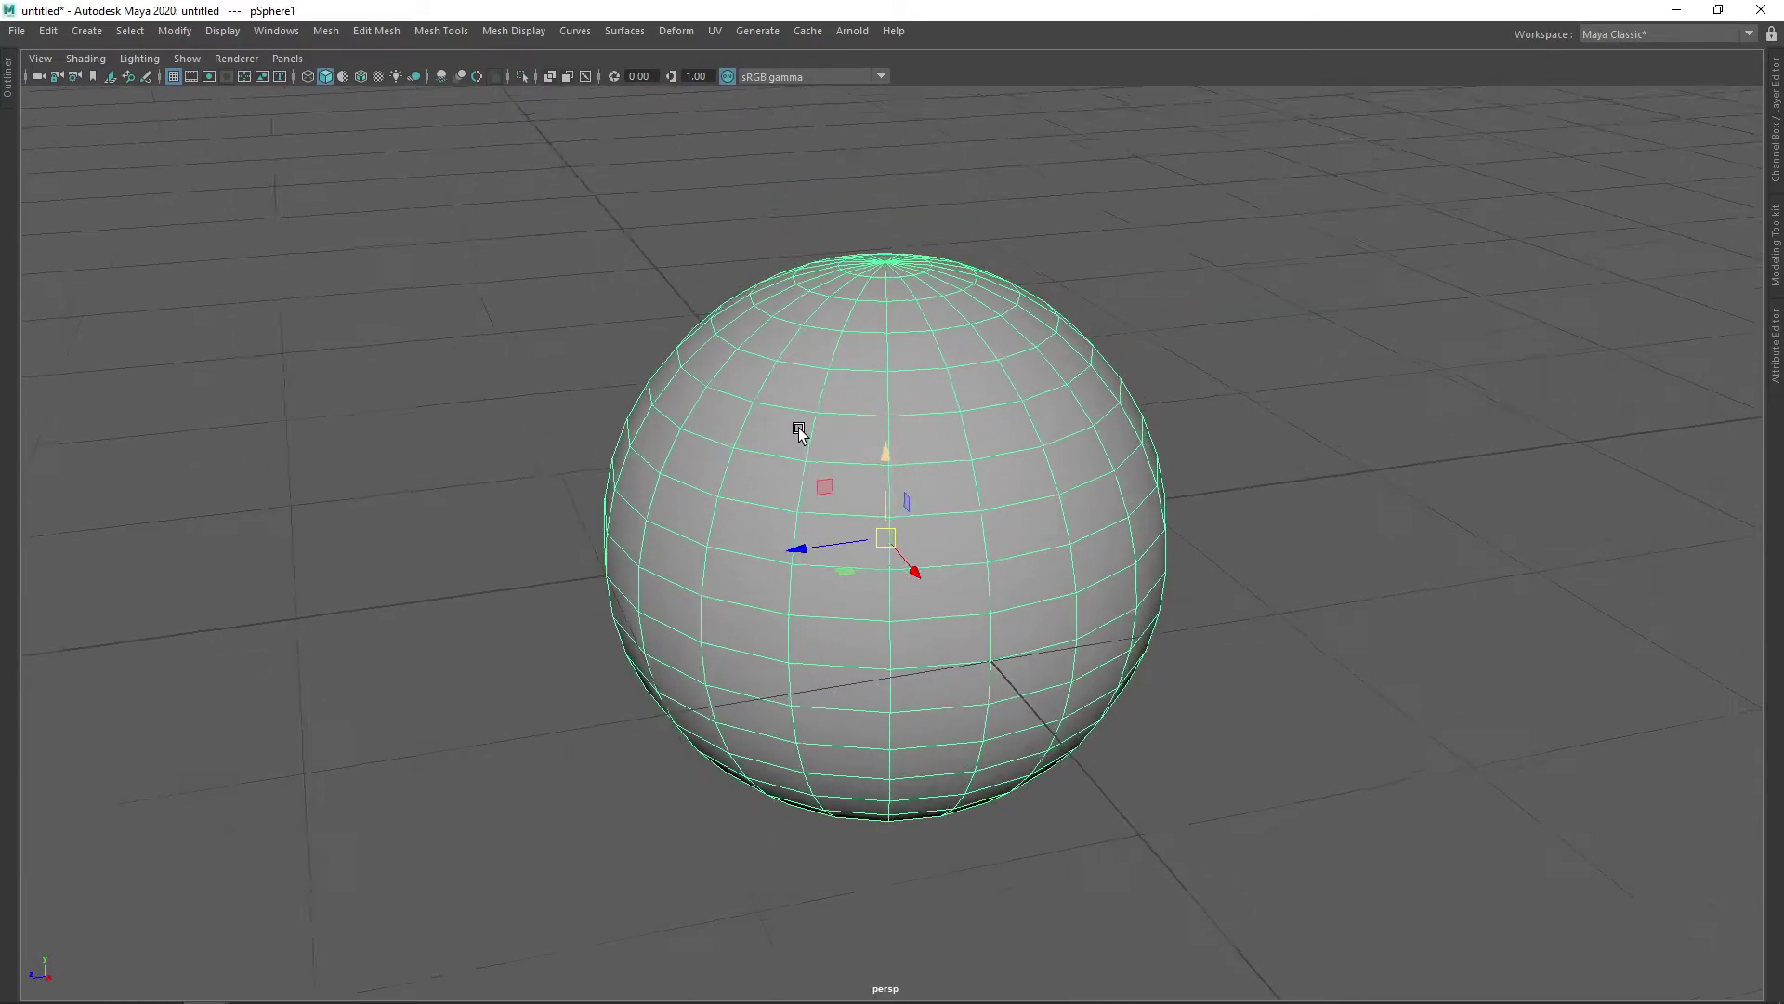
{"action": "right_click_drag", "start_coordinate": [755, 399], "coordinate": [754, 446]}
{"action": "left_click", "coordinate": [754, 446]}
{"action": "left_click_drag", "start_coordinate": [754, 446], "coordinate": [651, 360], "text": "alt"}
{"action": "left_click_drag", "start_coordinate": [526, 234], "coordinate": [769, 490]}
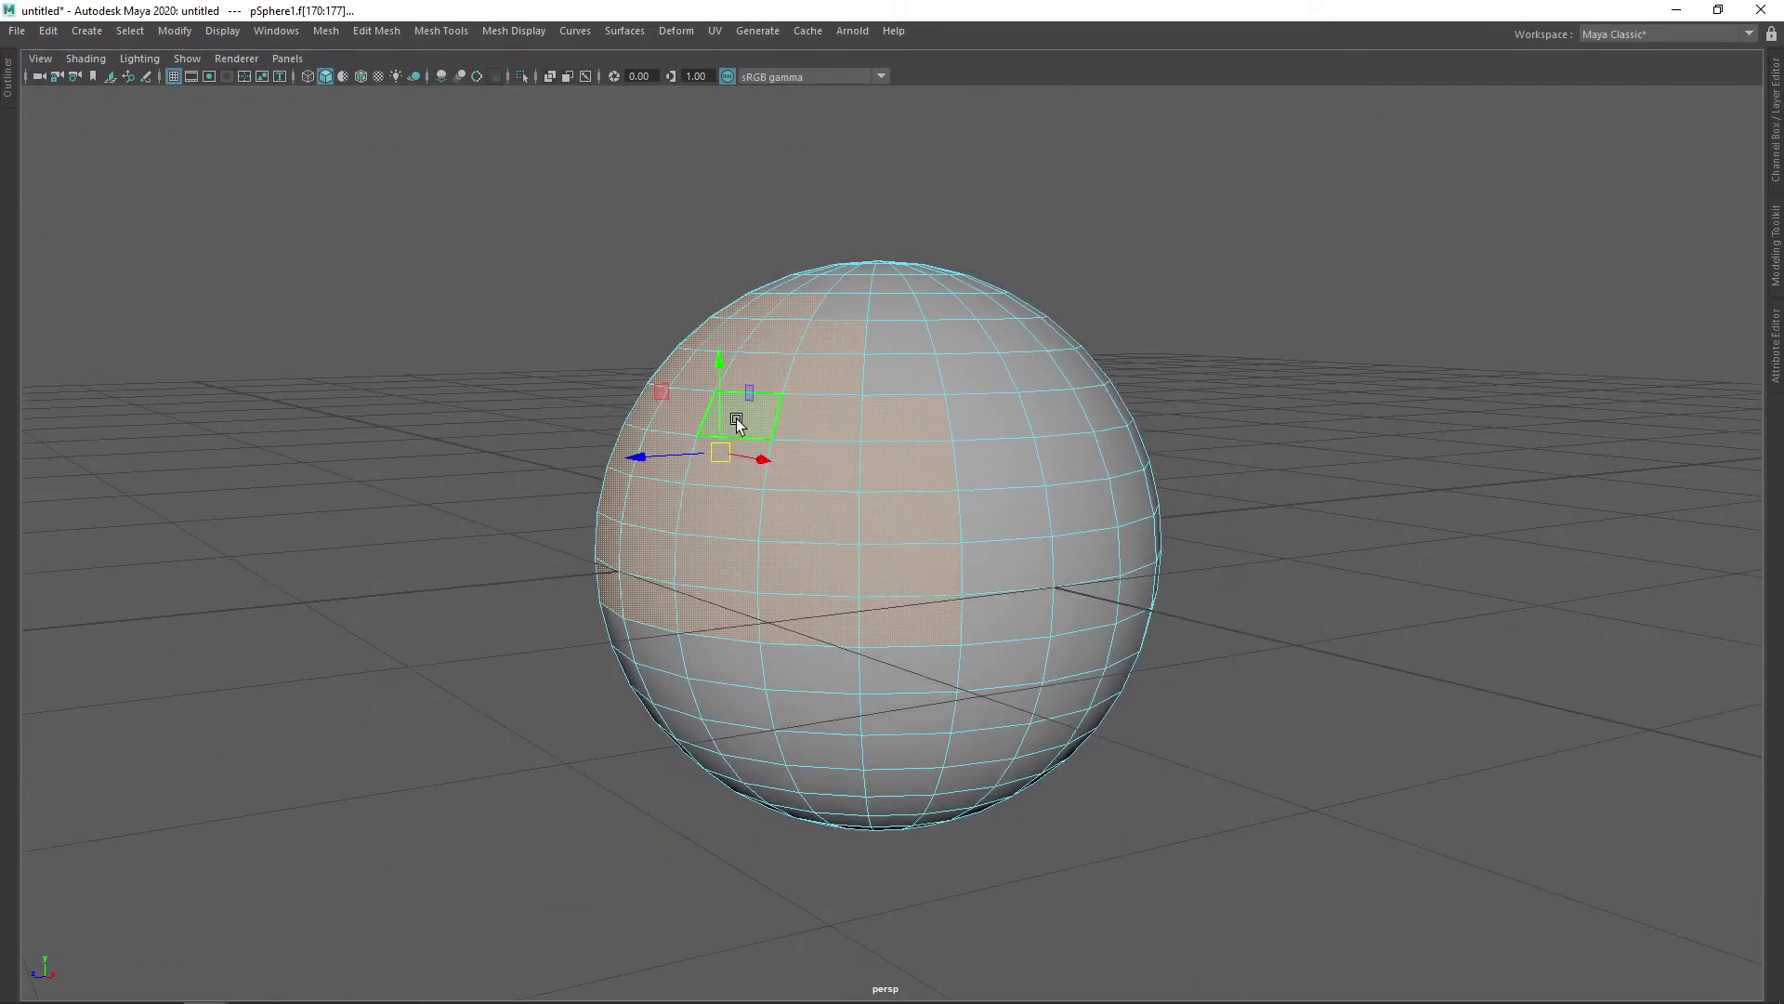
{"action": "key", "text": "Delete"}
Step: Return the cut-open sphere to object mode and examine the opening from several angles with back faces culled
{"action": "left_click_drag", "start_coordinate": [777, 409], "coordinate": [828, 439], "text": "alt"}
{"action": "right_click_drag", "start_coordinate": [828, 438], "coordinate": [914, 381]}
{"action": "left_click_drag", "start_coordinate": [834, 485], "coordinate": [840, 366], "text": "alt"}
{"action": "left_click_drag", "start_coordinate": [854, 491], "coordinate": [845, 446], "text": "alt"}
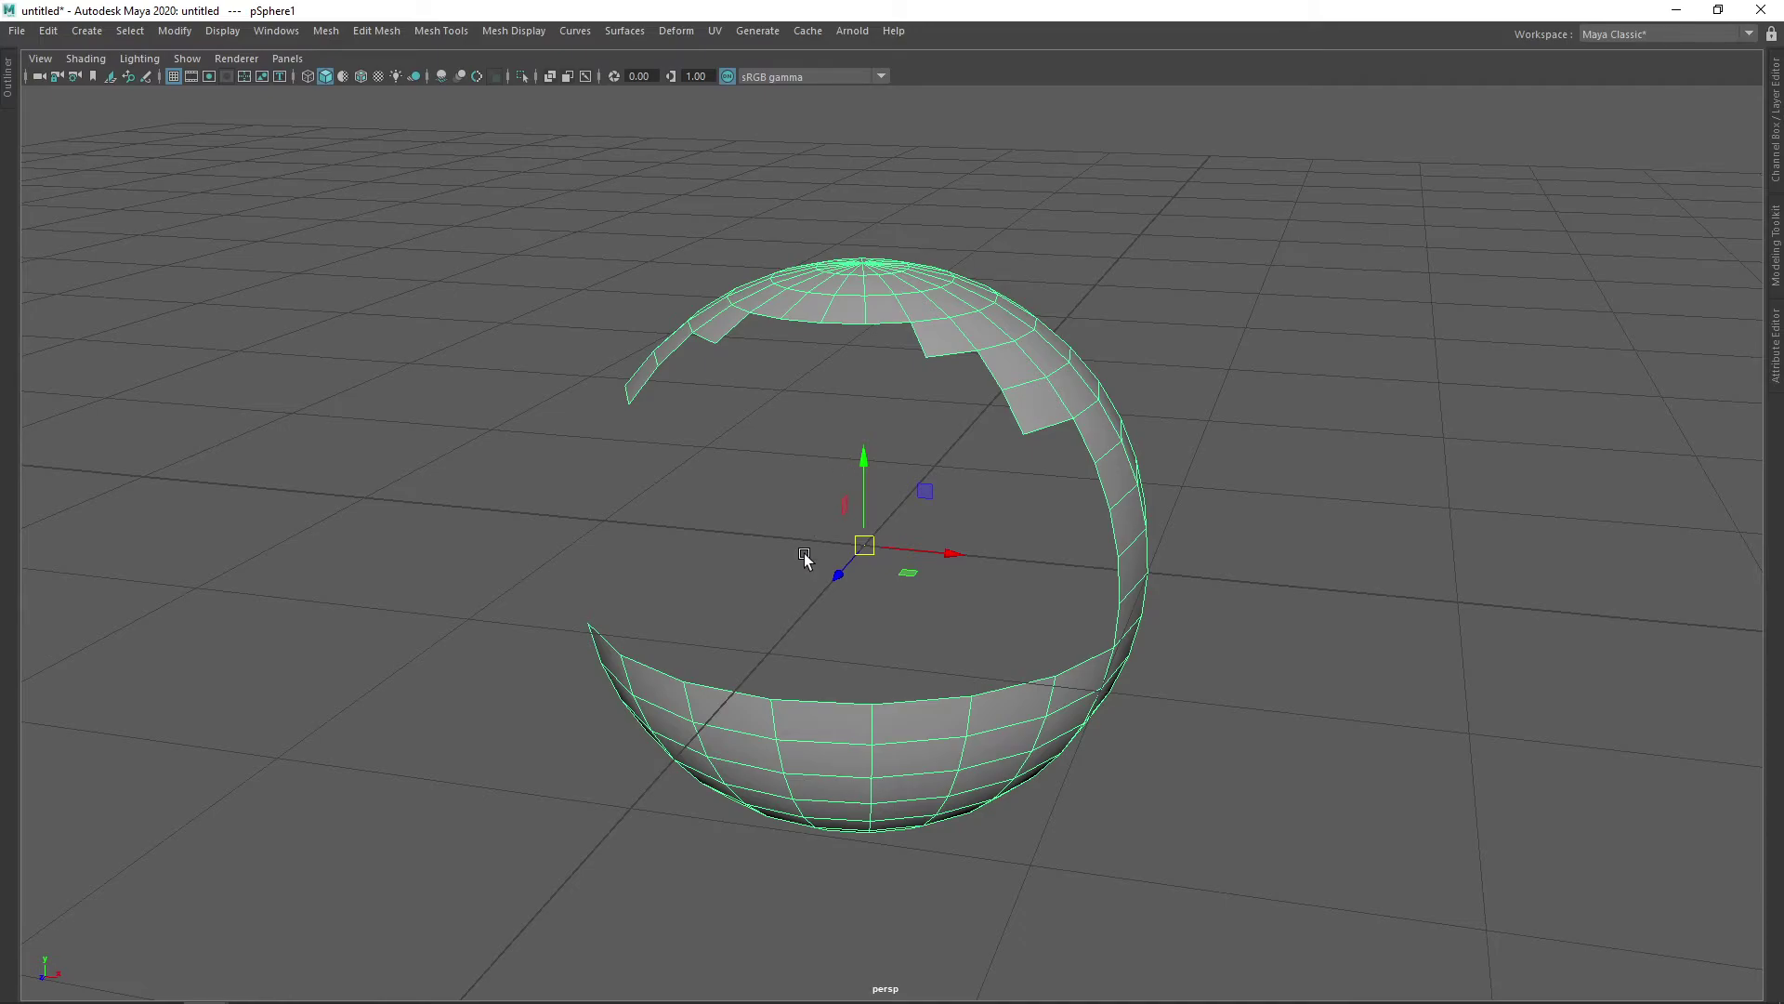
Step: Turn off backface culling for the cut-open sphere and look into its interior
{"action": "left_click_drag", "start_coordinate": [809, 558], "coordinate": [606, 350], "text": "alt"}
{"action": "key", "text": "space"}
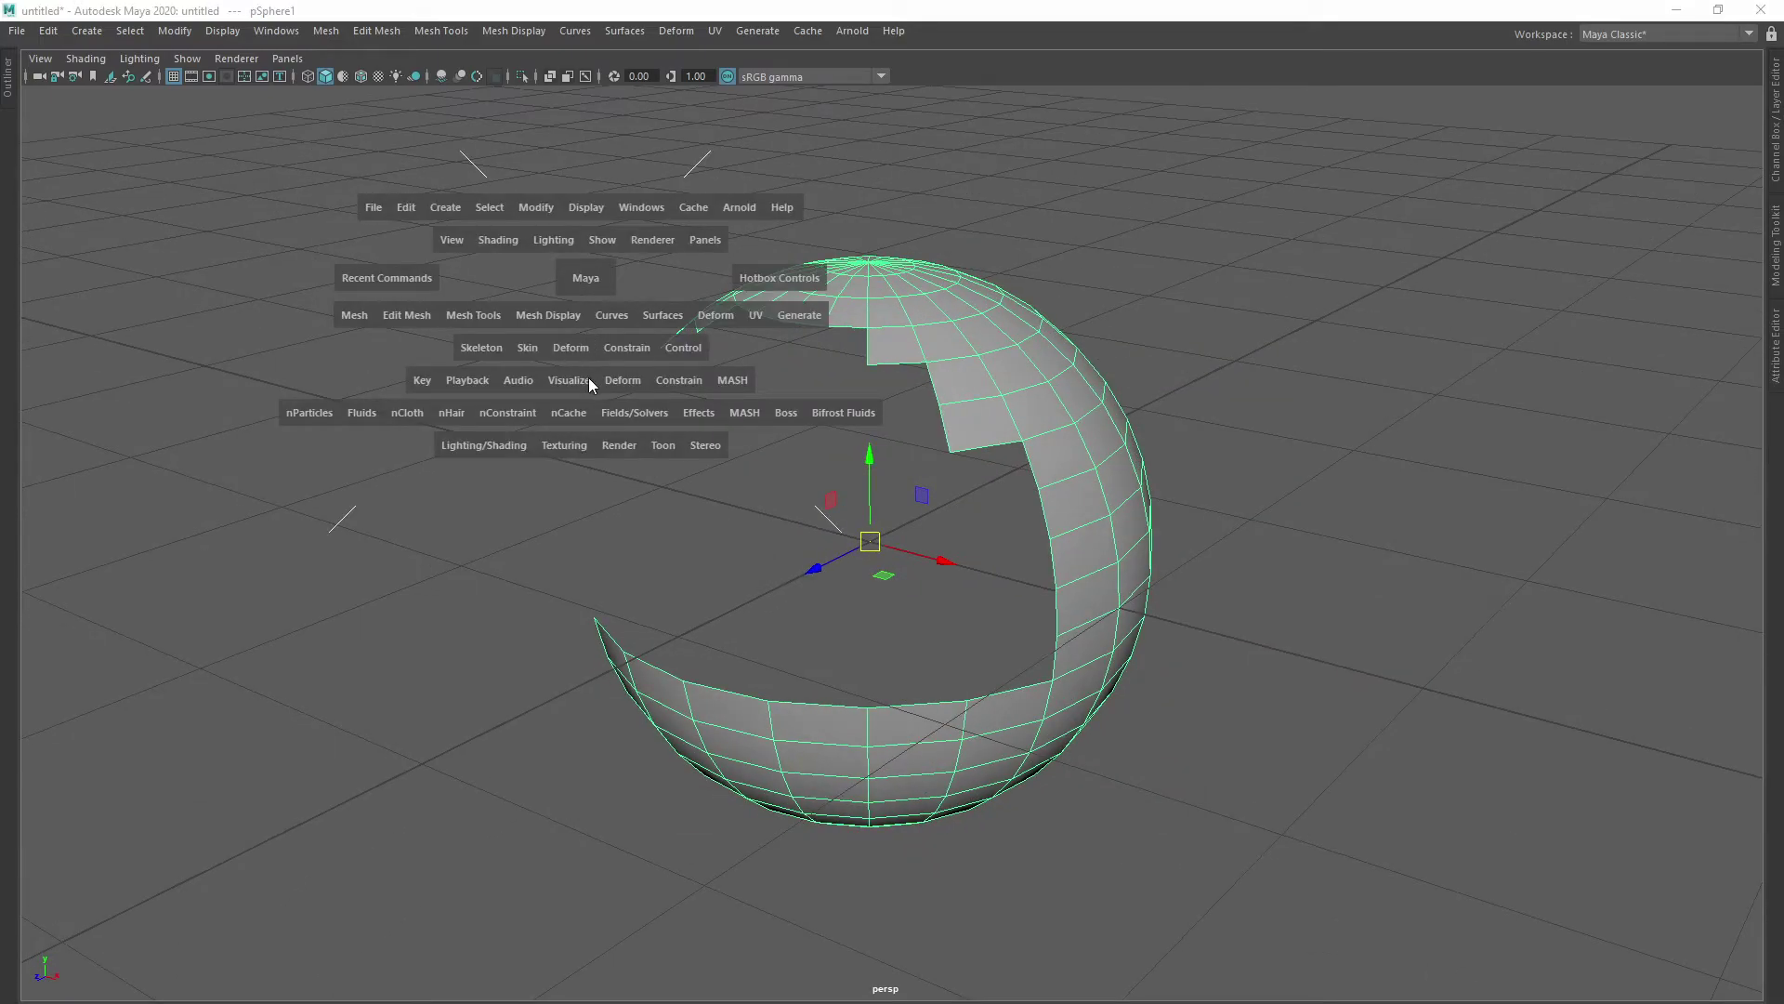
{"action": "left_click", "coordinate": [593, 210]}
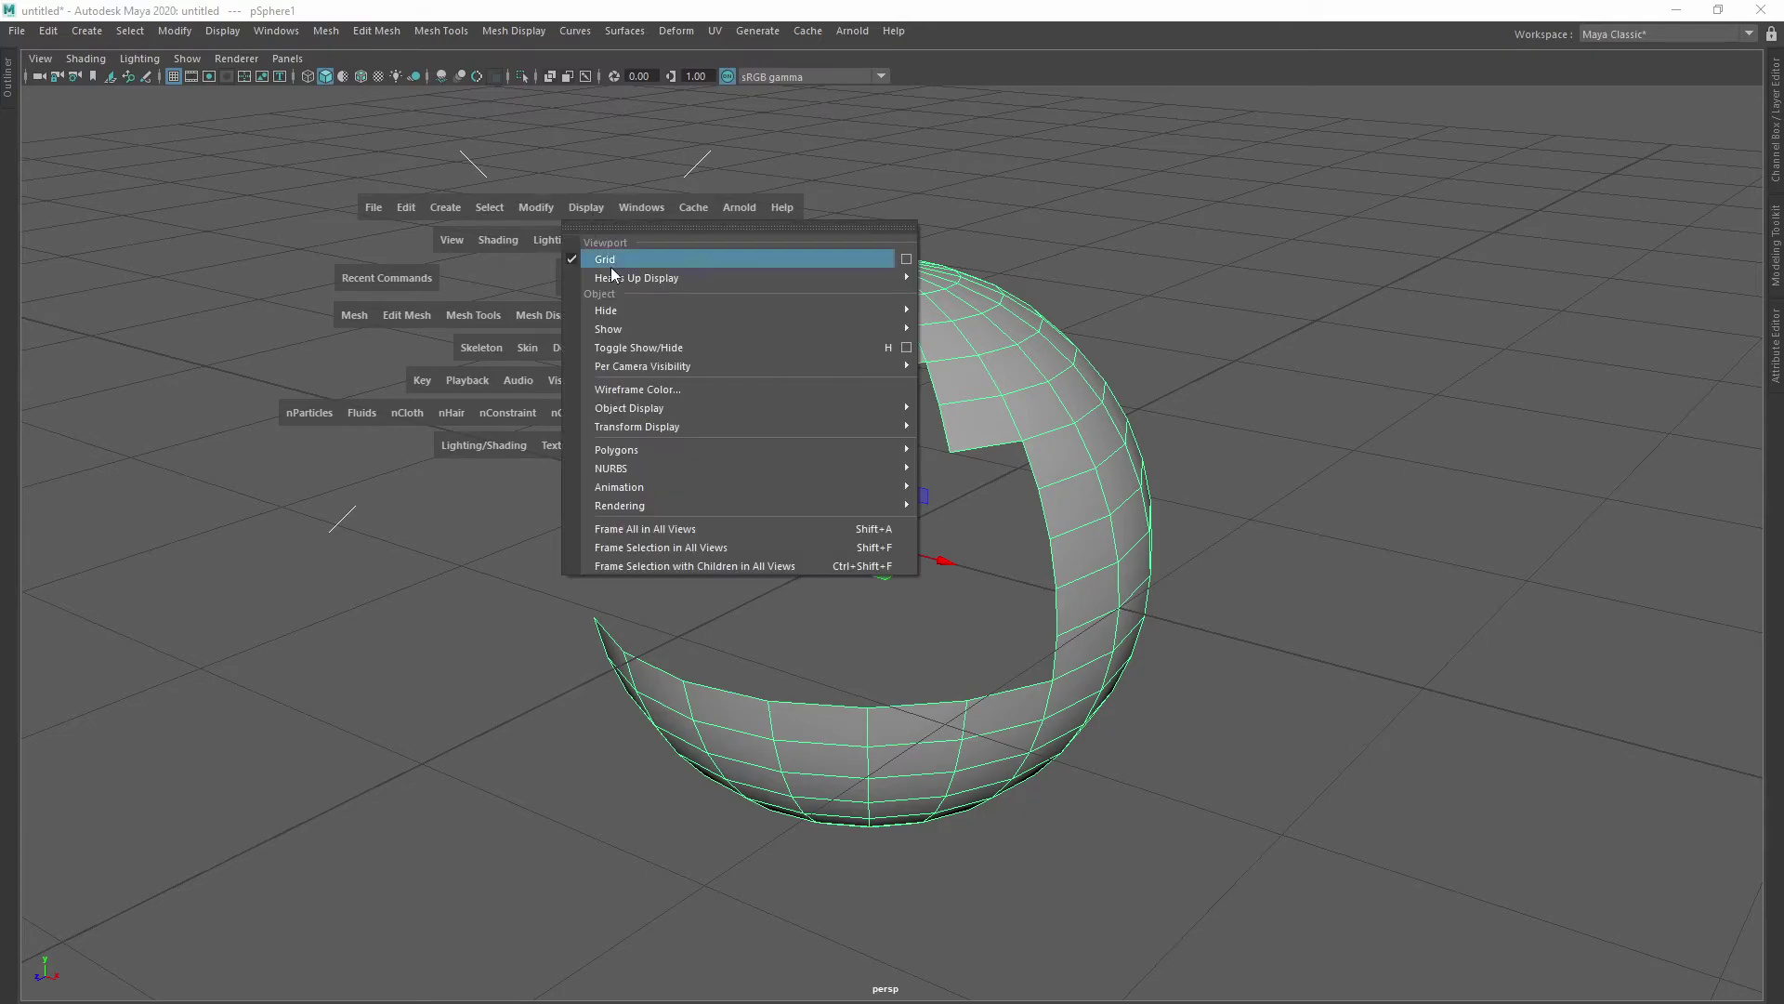
{"action": "left_click", "coordinate": [957, 440]}
{"action": "left_click_drag", "start_coordinate": [885, 468], "coordinate": [818, 435], "text": "alt"}
Step: Turn backface culling back on for the cut-open sphere and view its opening from different angles
{"action": "key", "text": "space"}
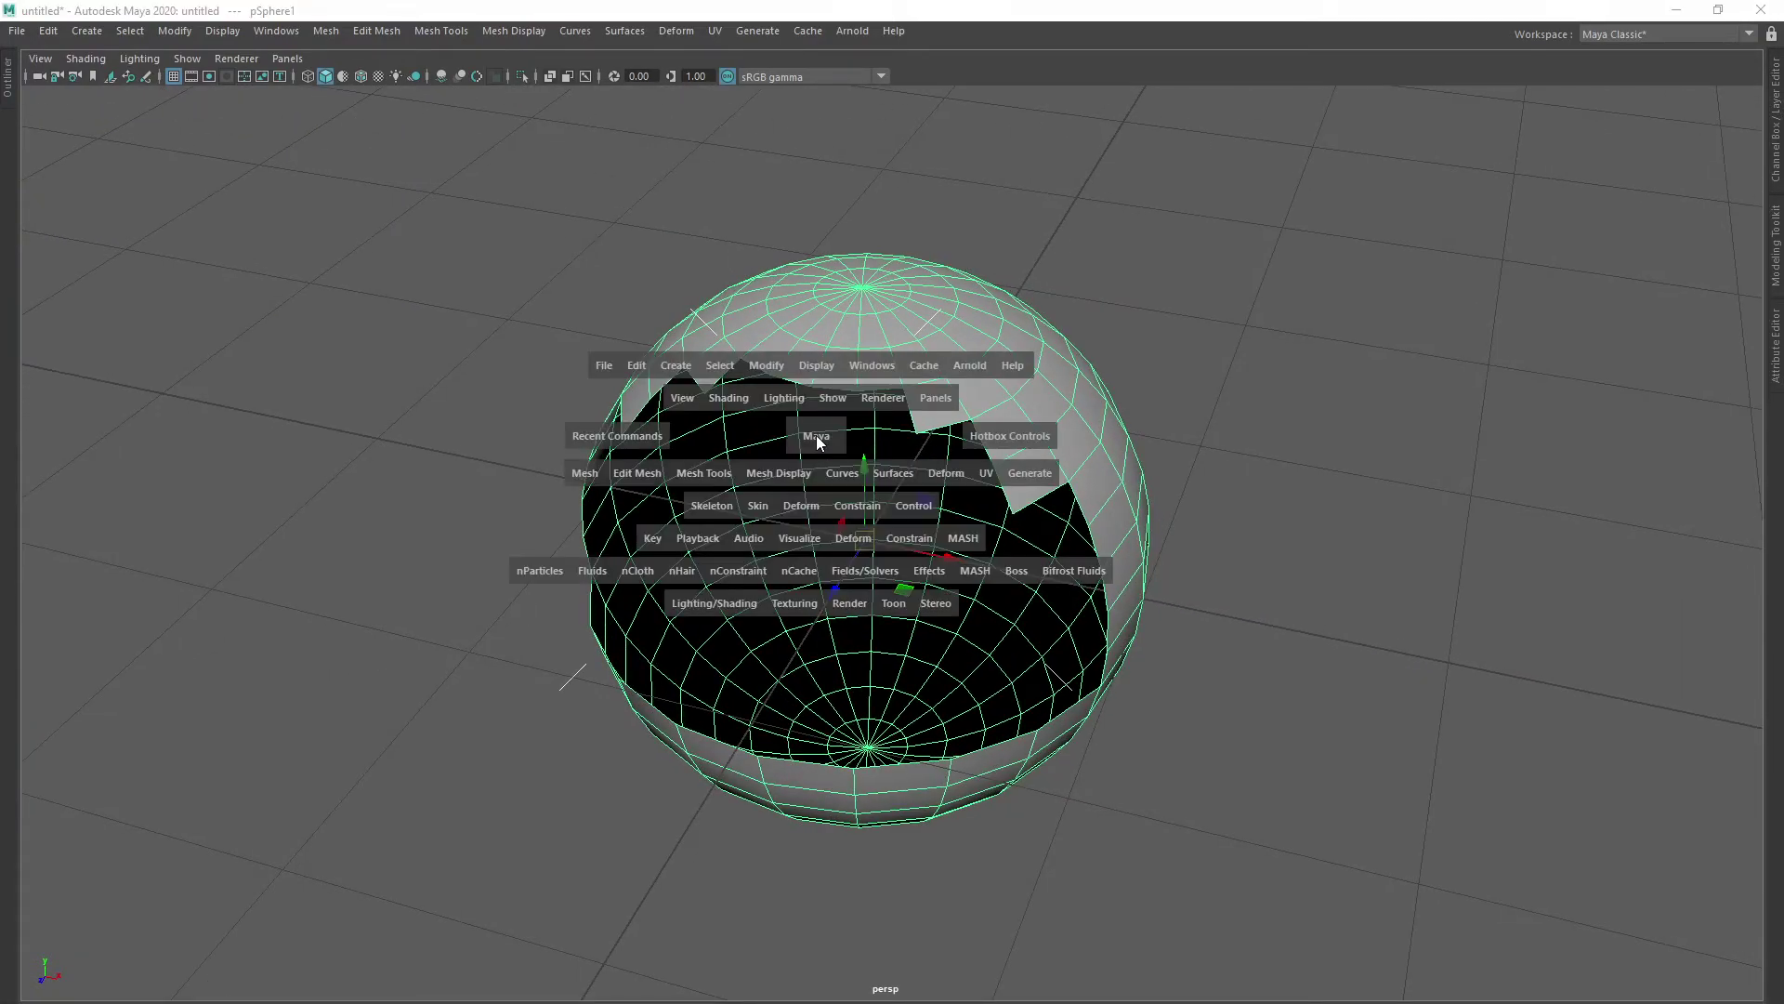
{"action": "left_click", "coordinate": [822, 380]}
{"action": "mouse_move", "coordinate": [859, 606]}
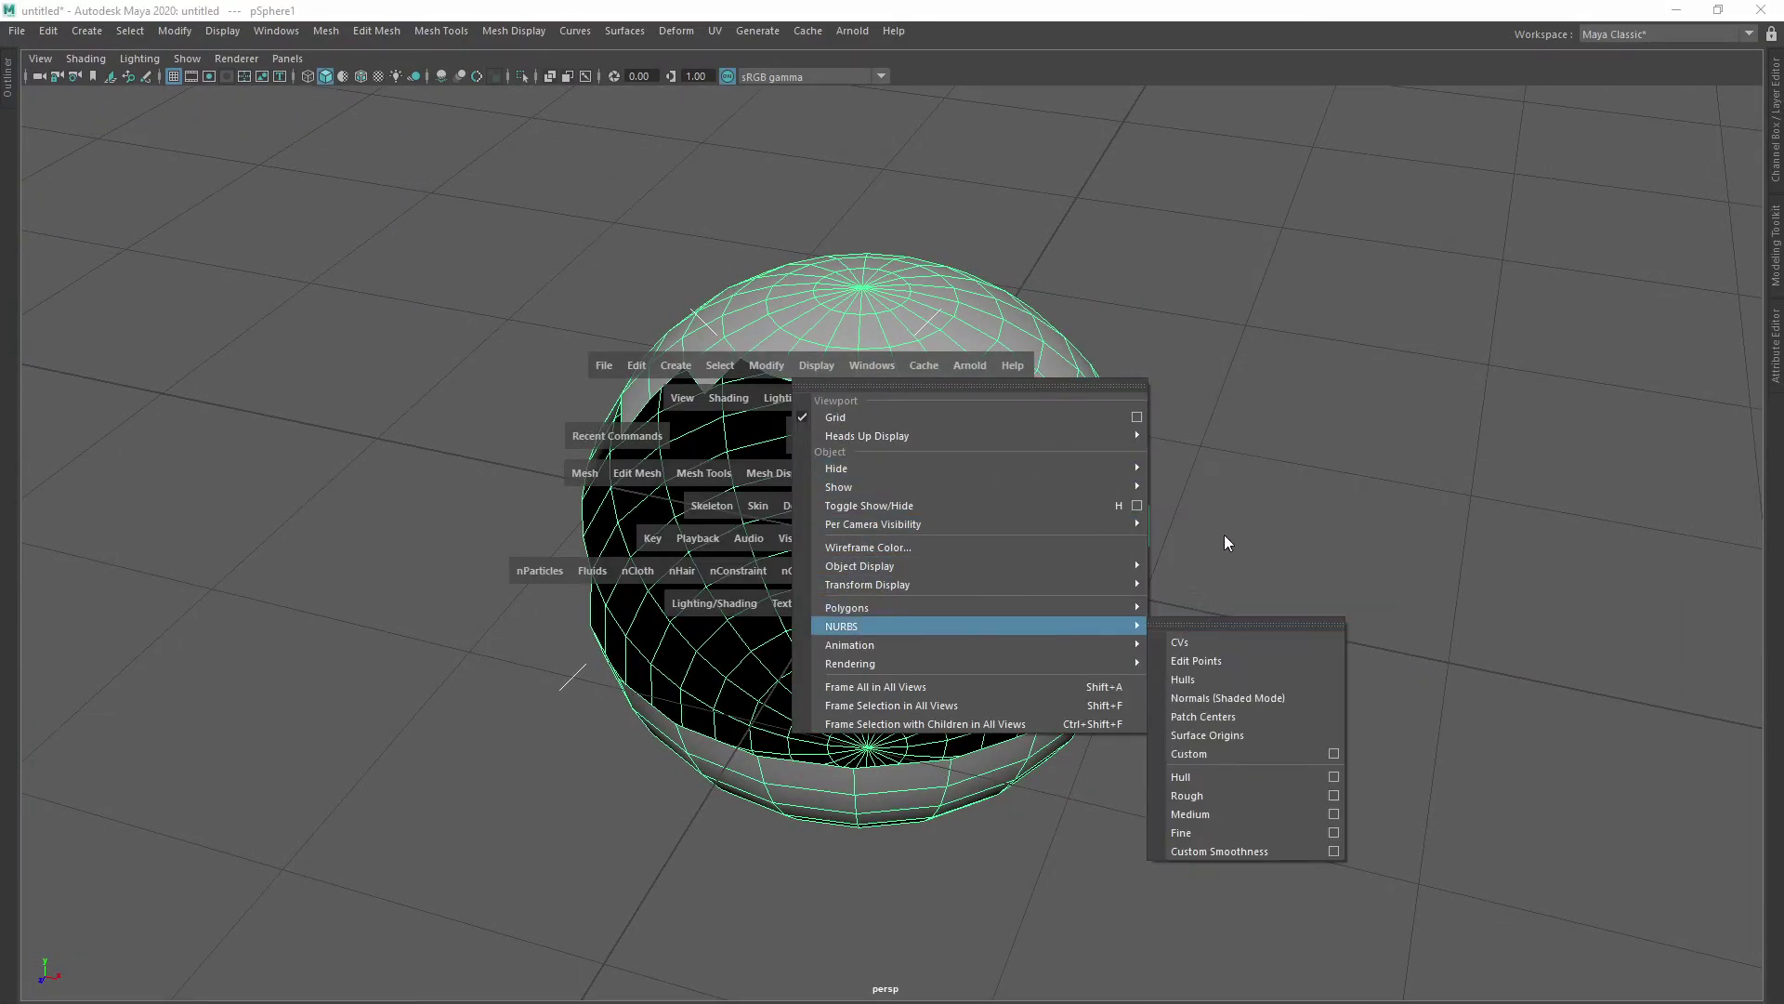
{"action": "left_click", "coordinate": [1203, 443]}
{"action": "left_click_drag", "start_coordinate": [1202, 444], "coordinate": [1000, 411], "text": "alt"}
{"action": "left_click_drag", "start_coordinate": [824, 422], "coordinate": [868, 364], "text": "alt"}
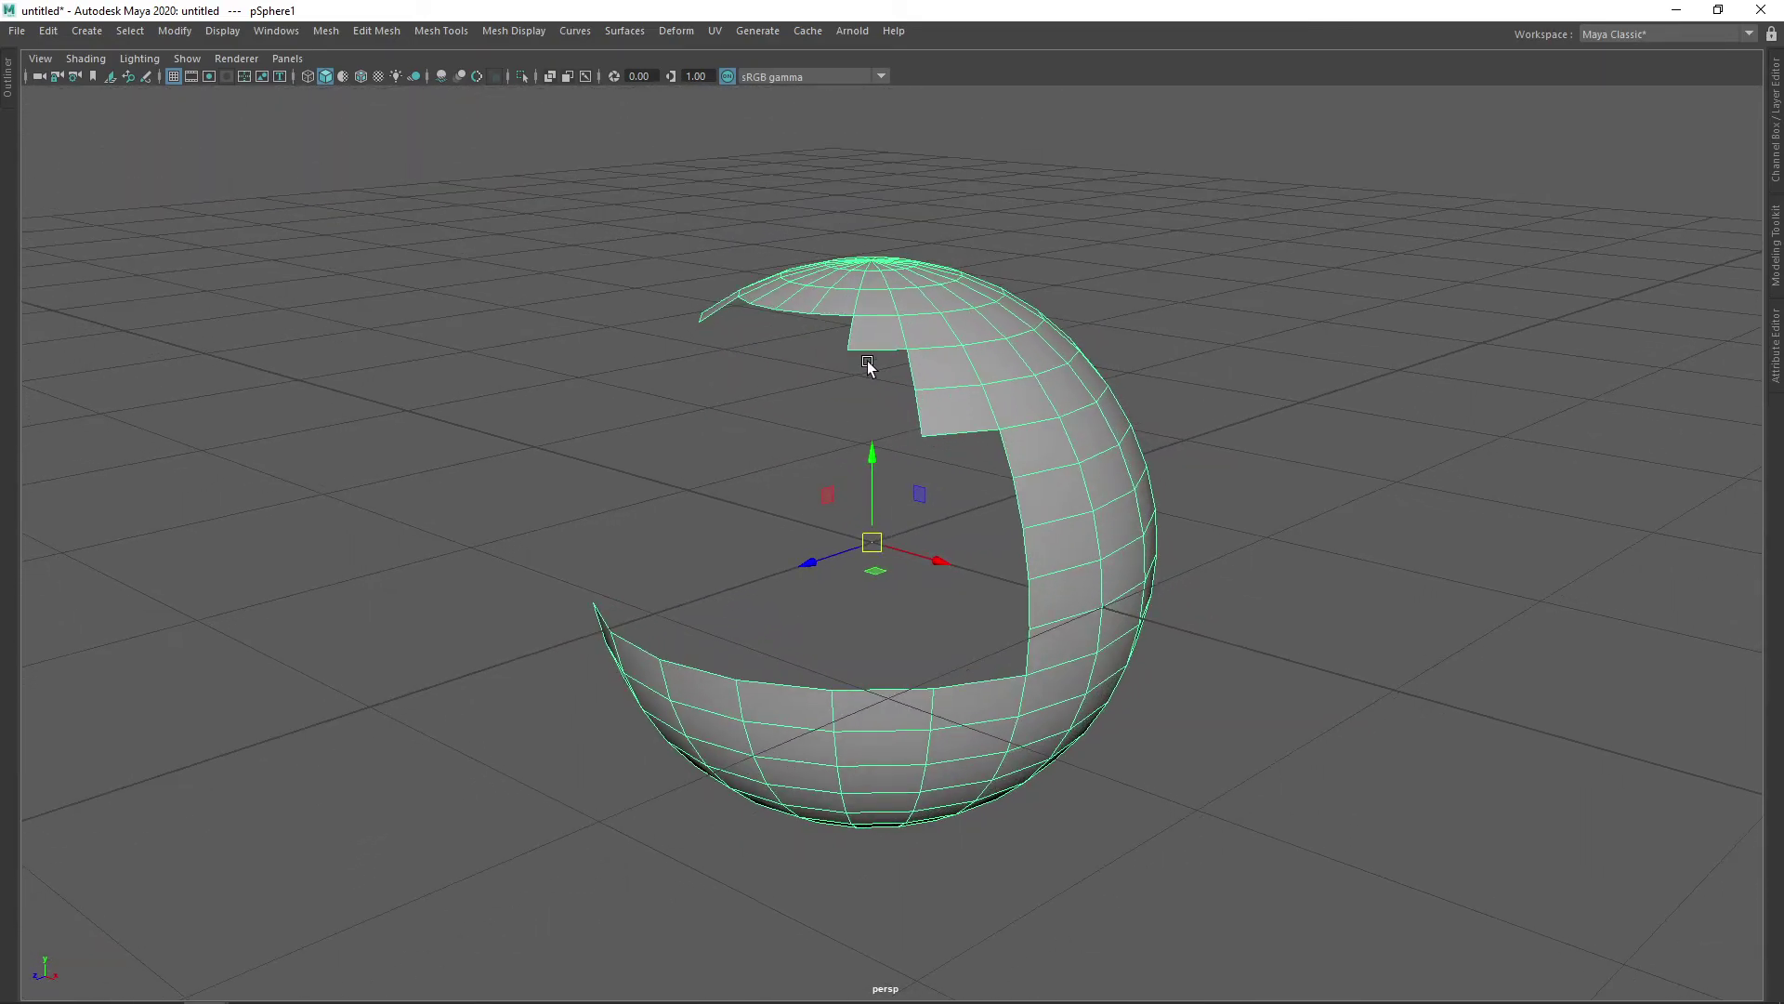